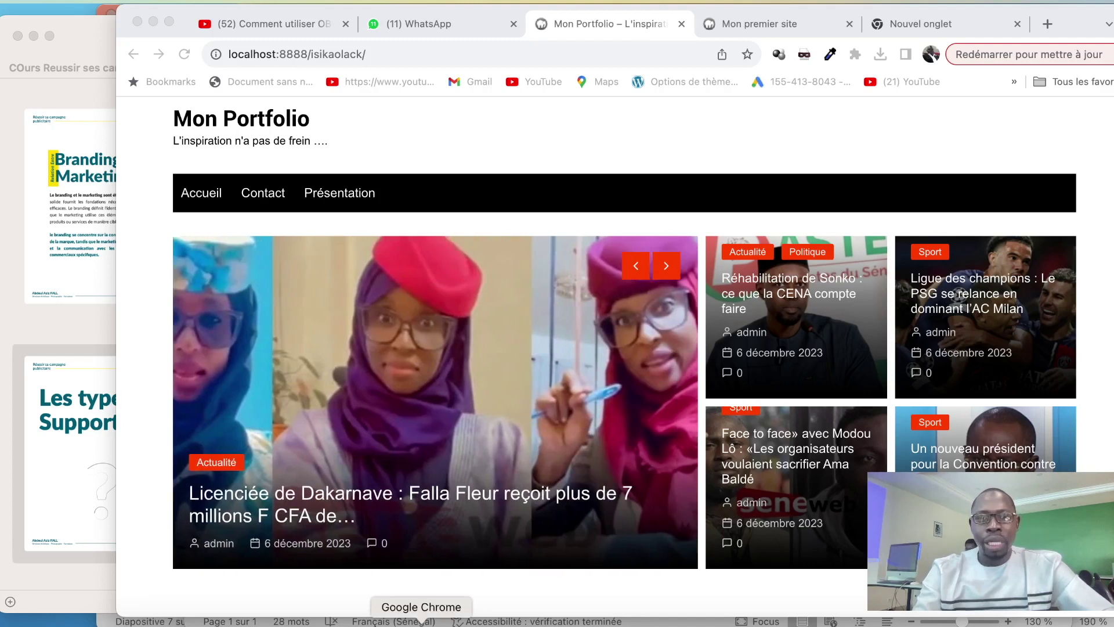
Bring the browser forward and show the Mon premier site front page instead of Mon Portfolio
click(422, 624)
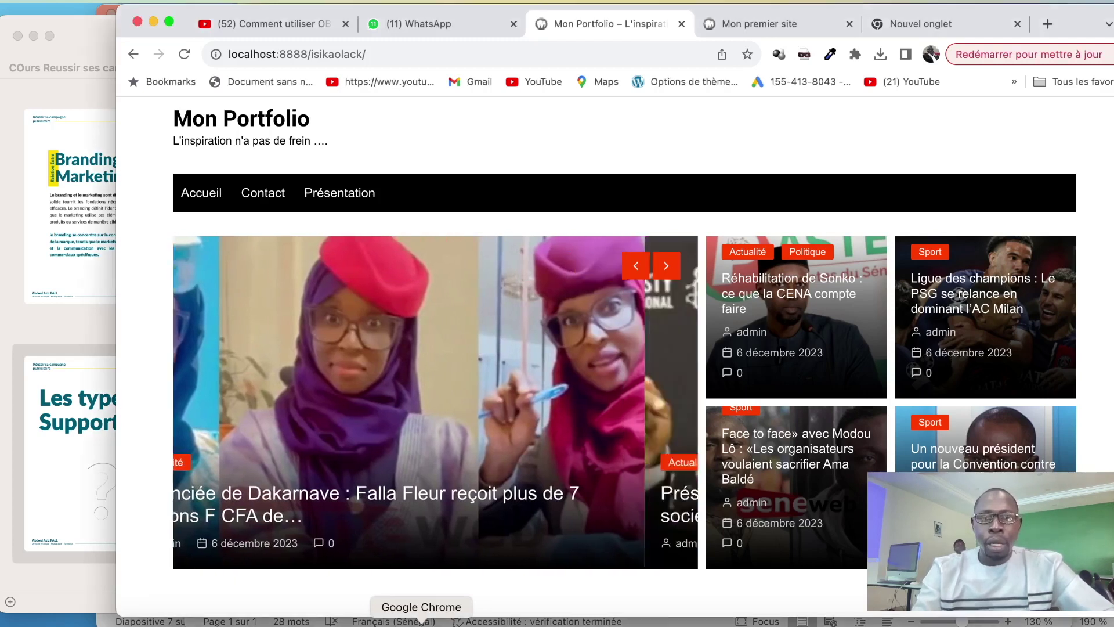
click(768, 26)
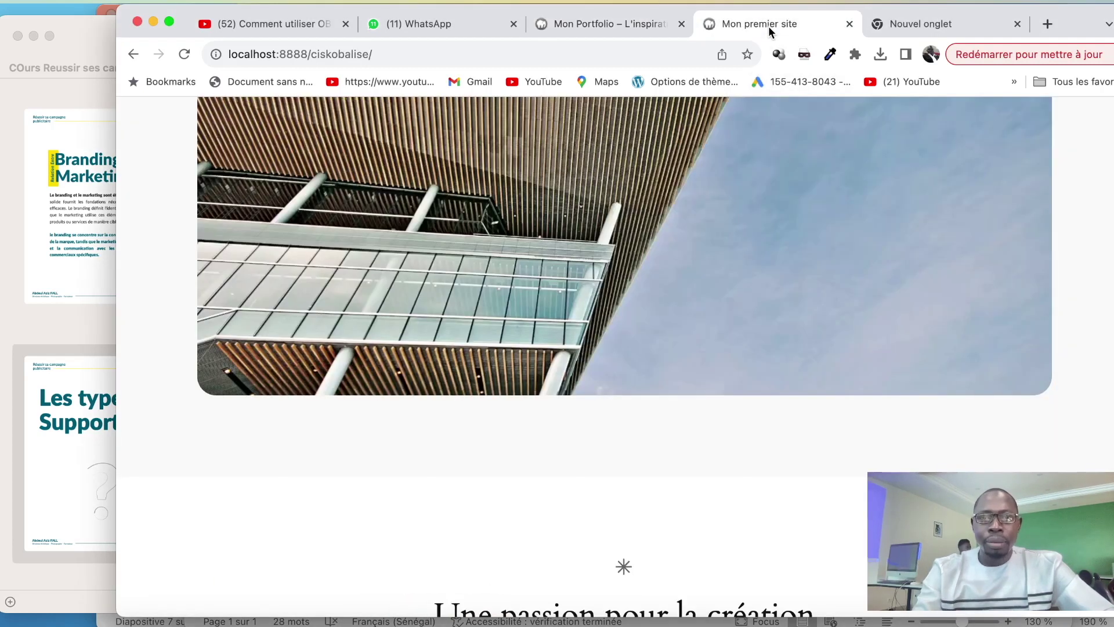
Extend the site address to localhost:8888/ciskobalise/wp-admin/ and load the login page
scroll(726, 232, up, 10)
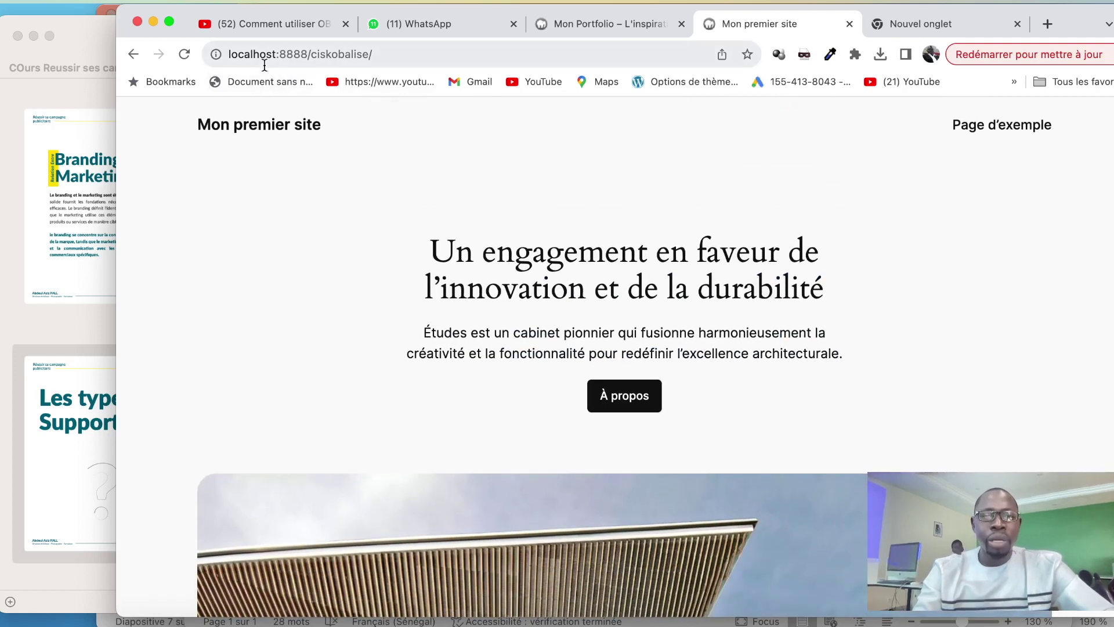
click(382, 56)
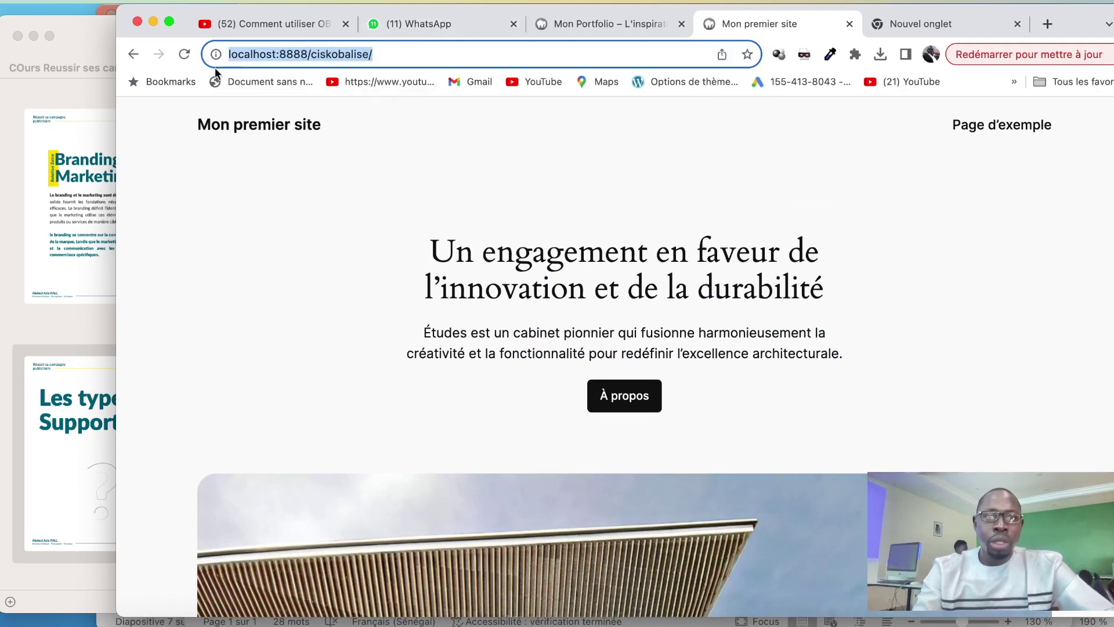
click(259, 55)
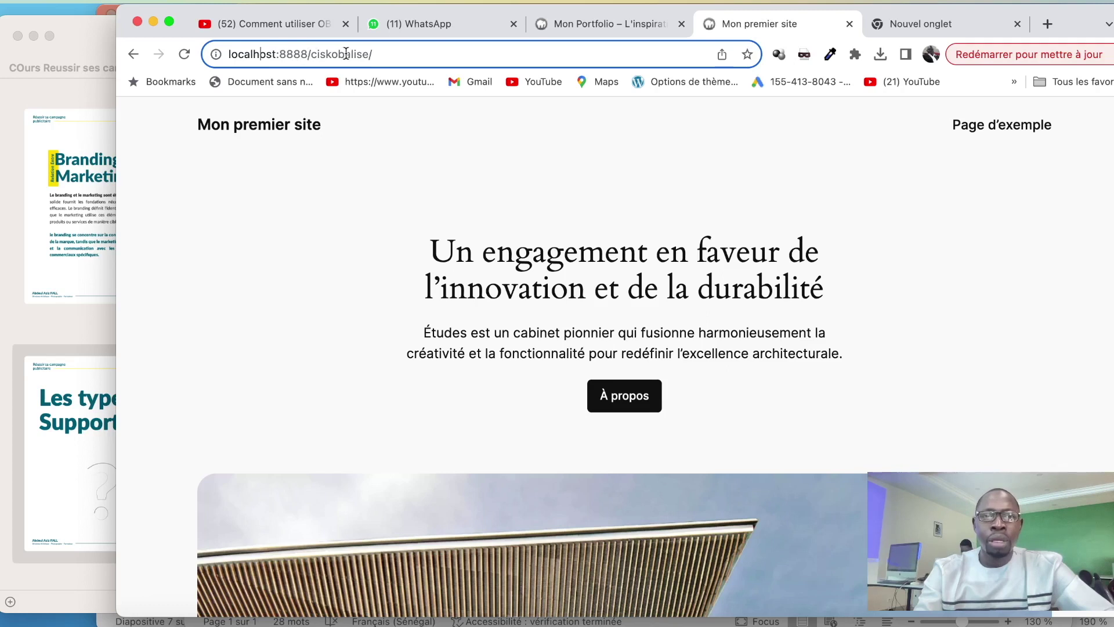
click(408, 51)
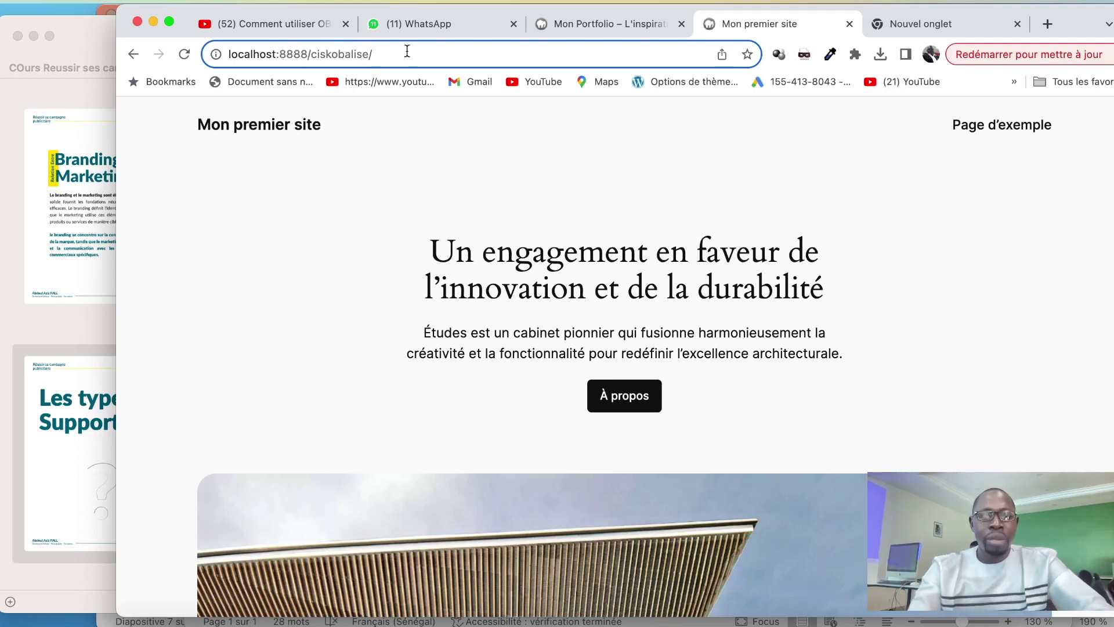
text(wp)
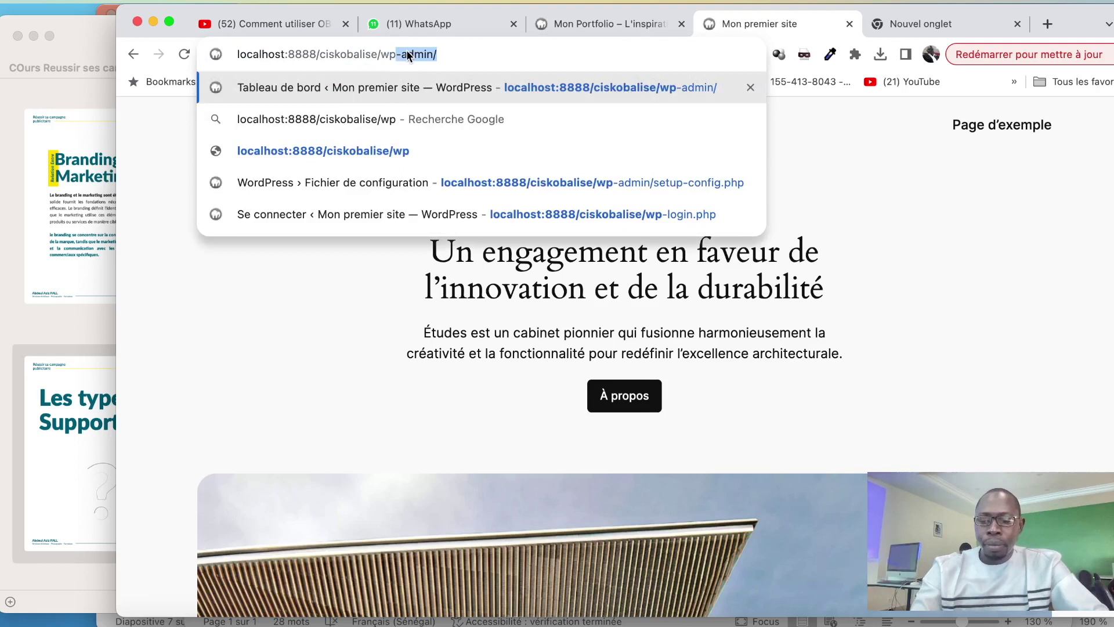
key(Right)
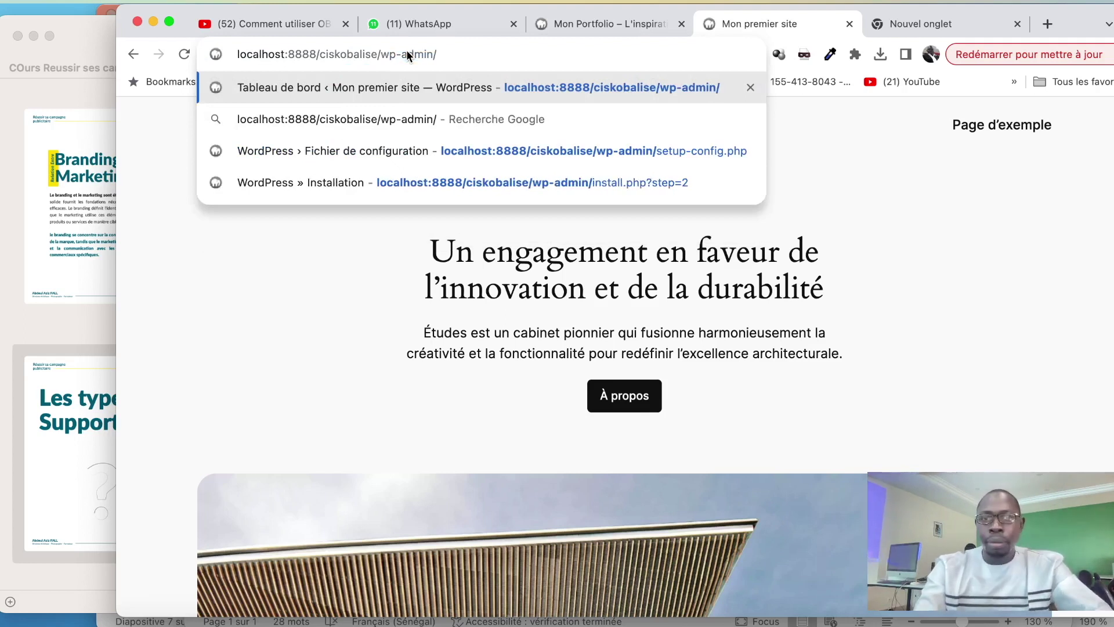
key(Return)
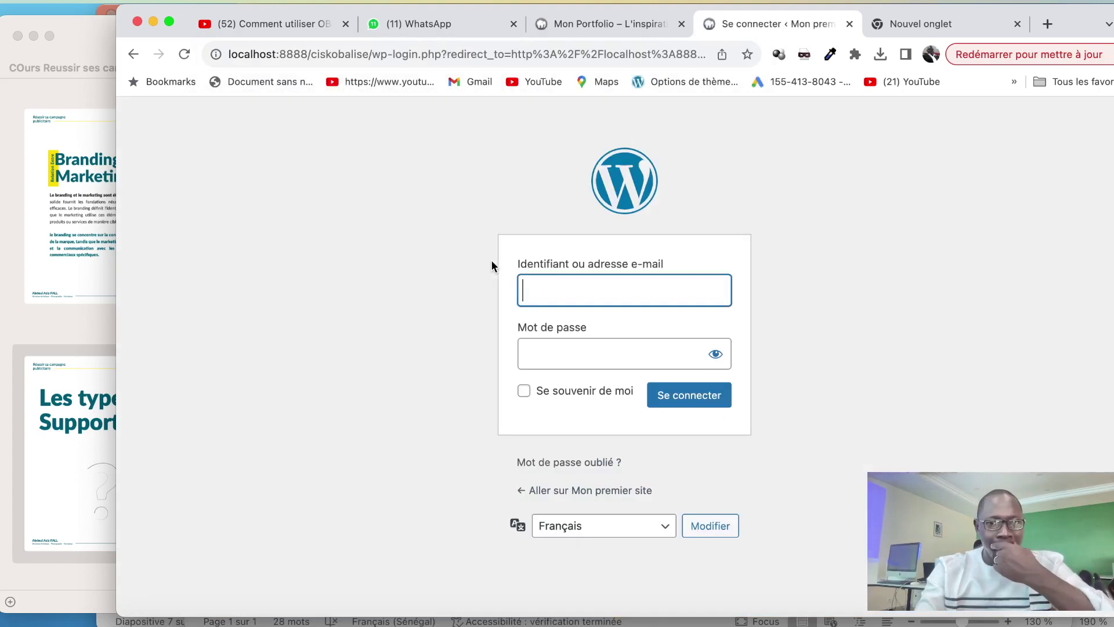
Log in with the saved username and the account password to reach the Tableau de bord
text(ad)
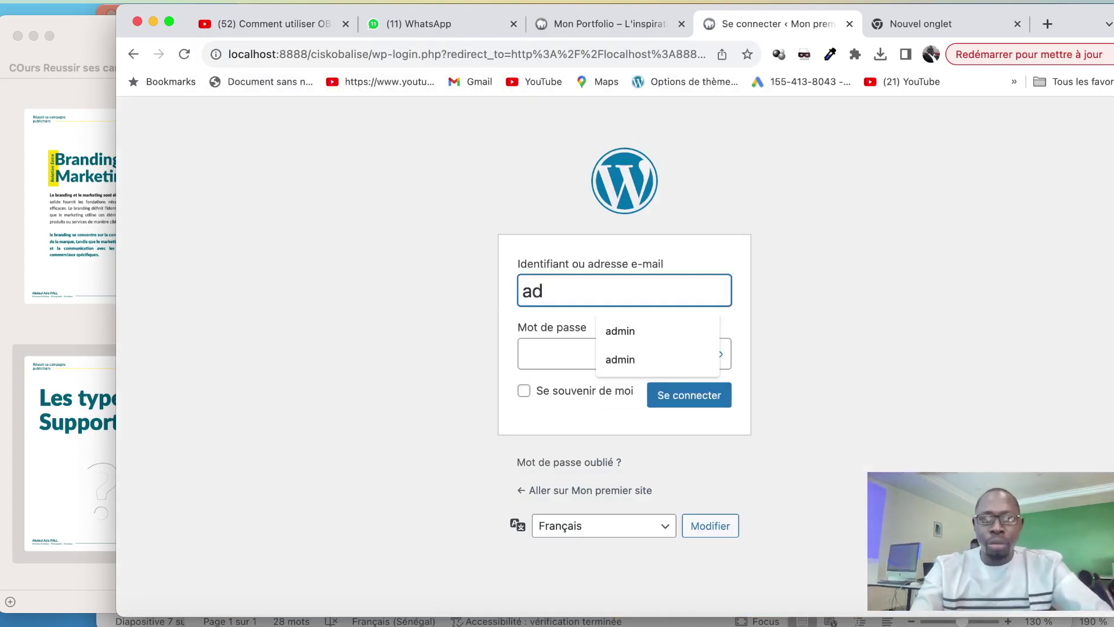
click(644, 334)
click(579, 362)
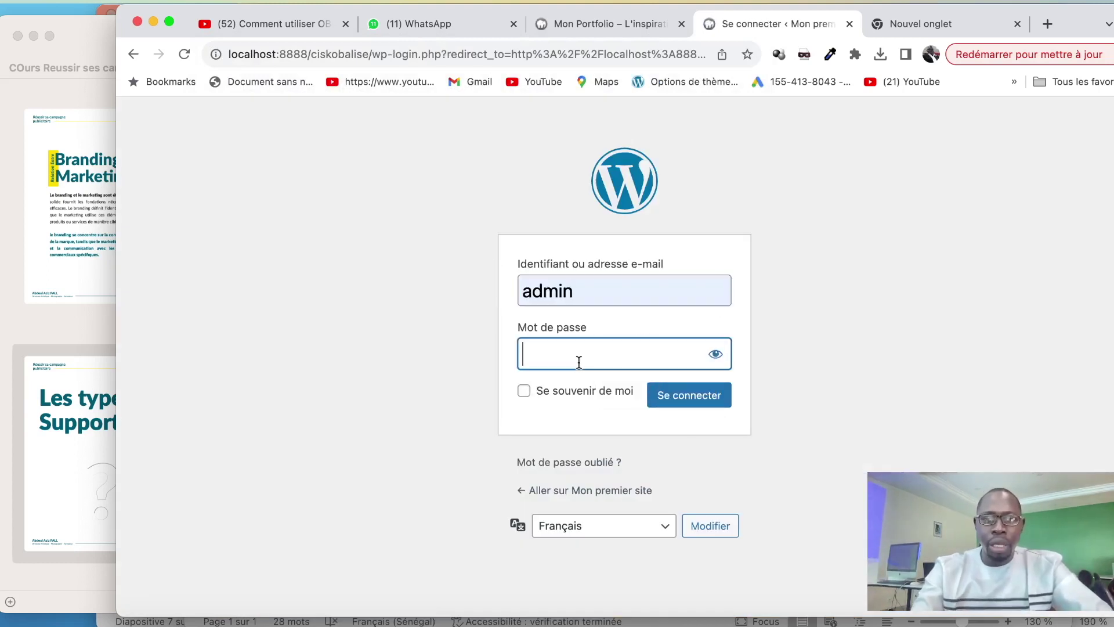
text(admin)
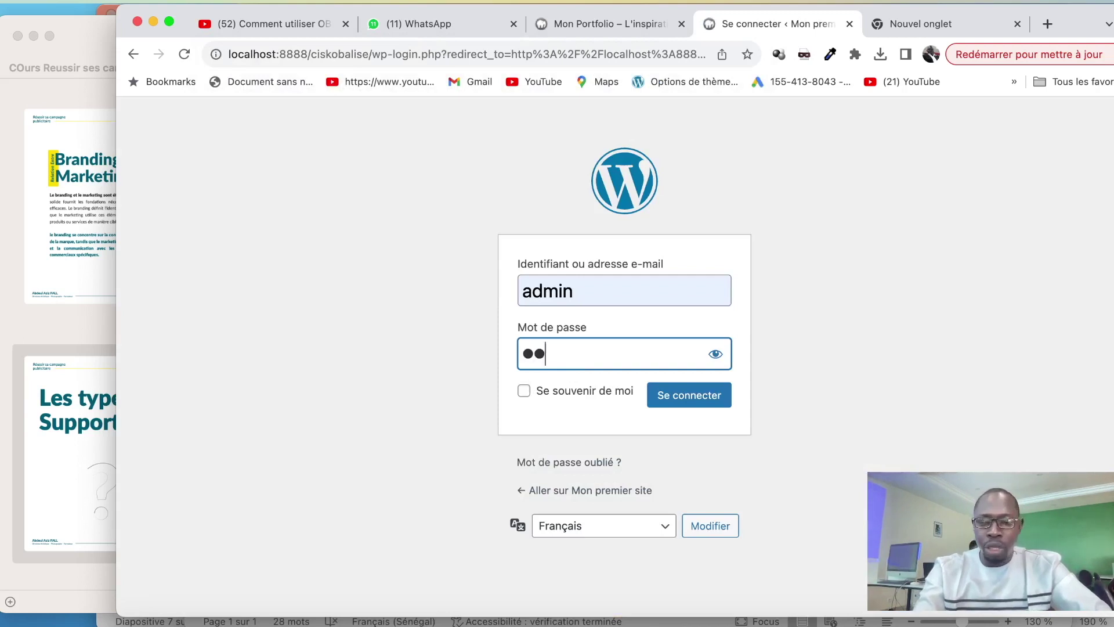
click(690, 405)
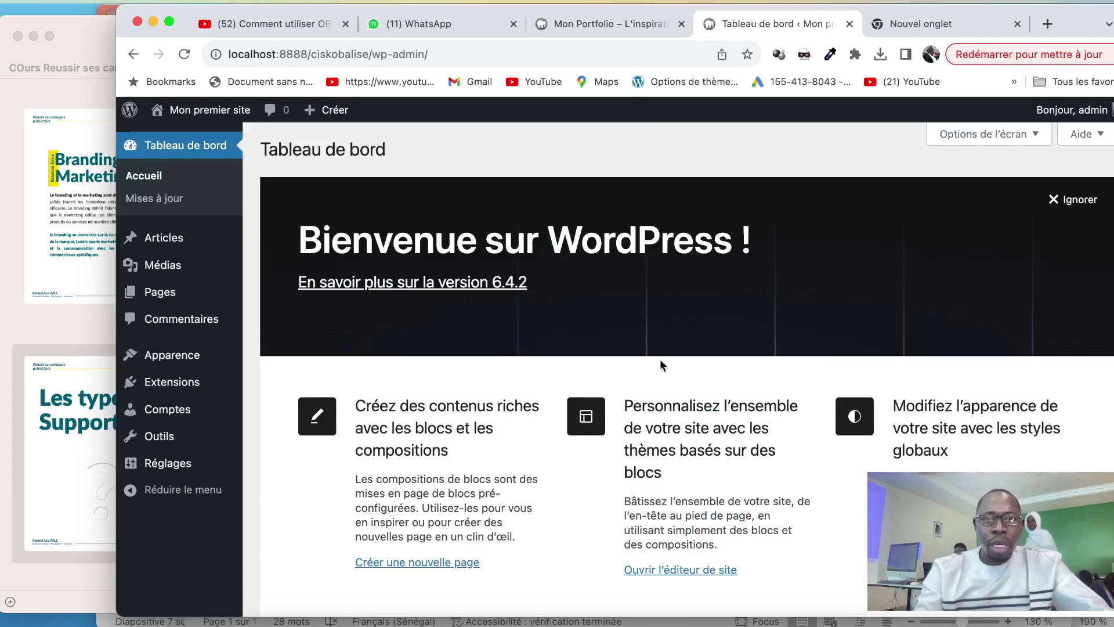
Close the empty tab and open 'Aller sur le site' in a new tab
mouse_move(208, 260)
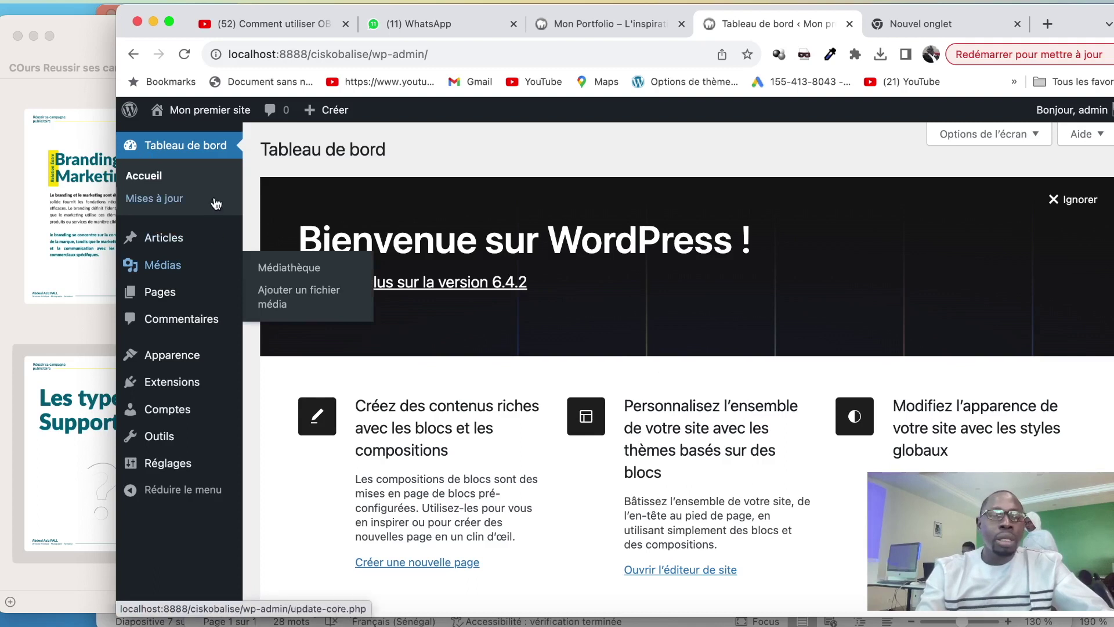
click(953, 33)
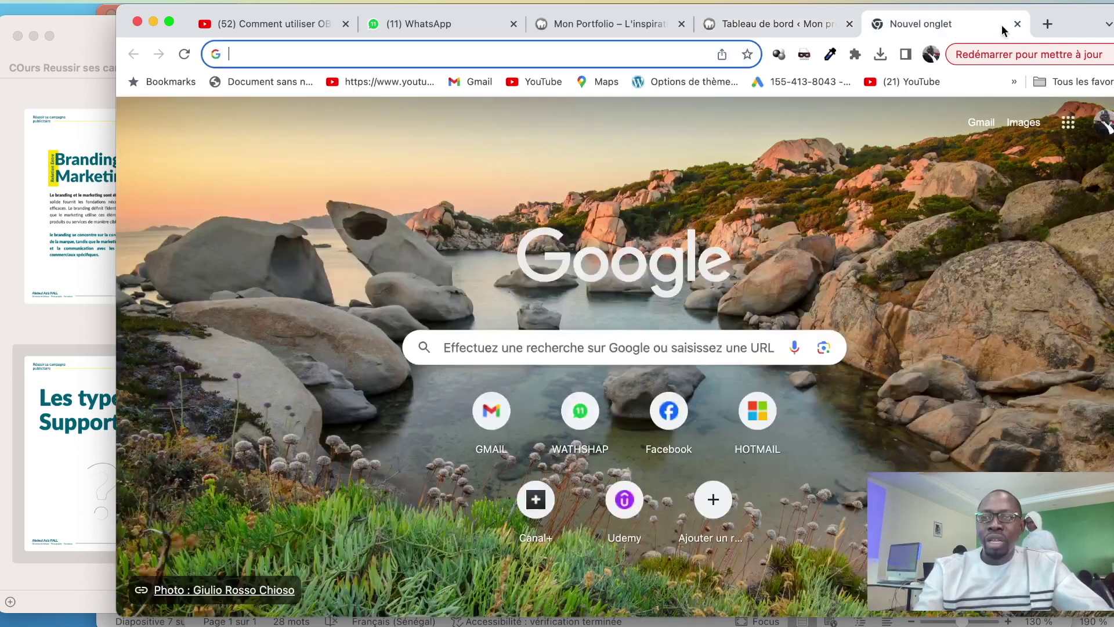
click(1017, 24)
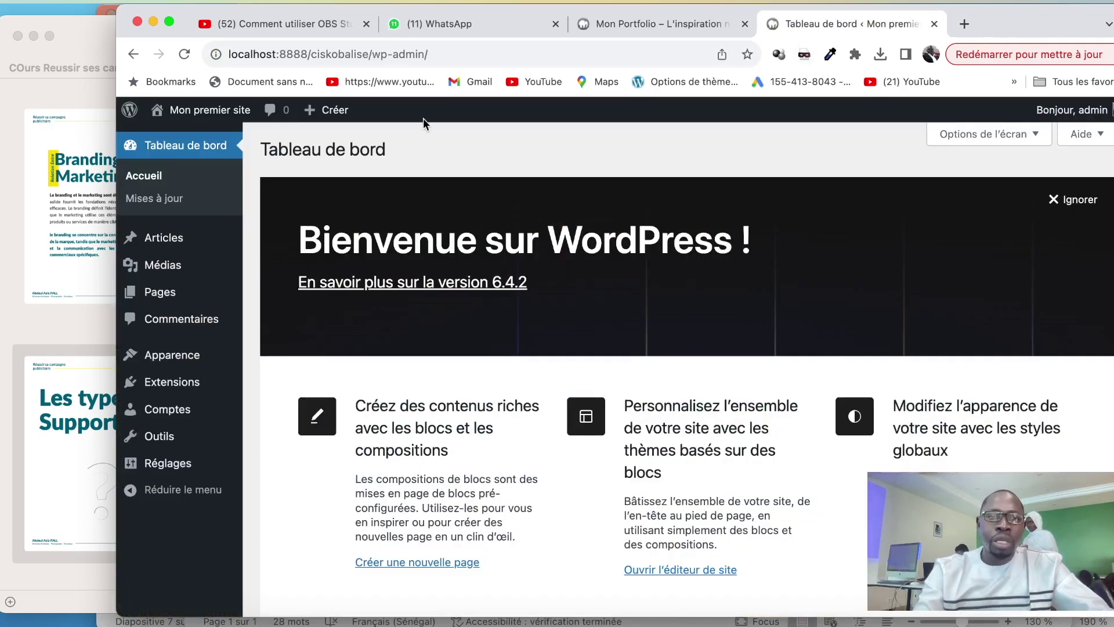
mouse_move(182, 110)
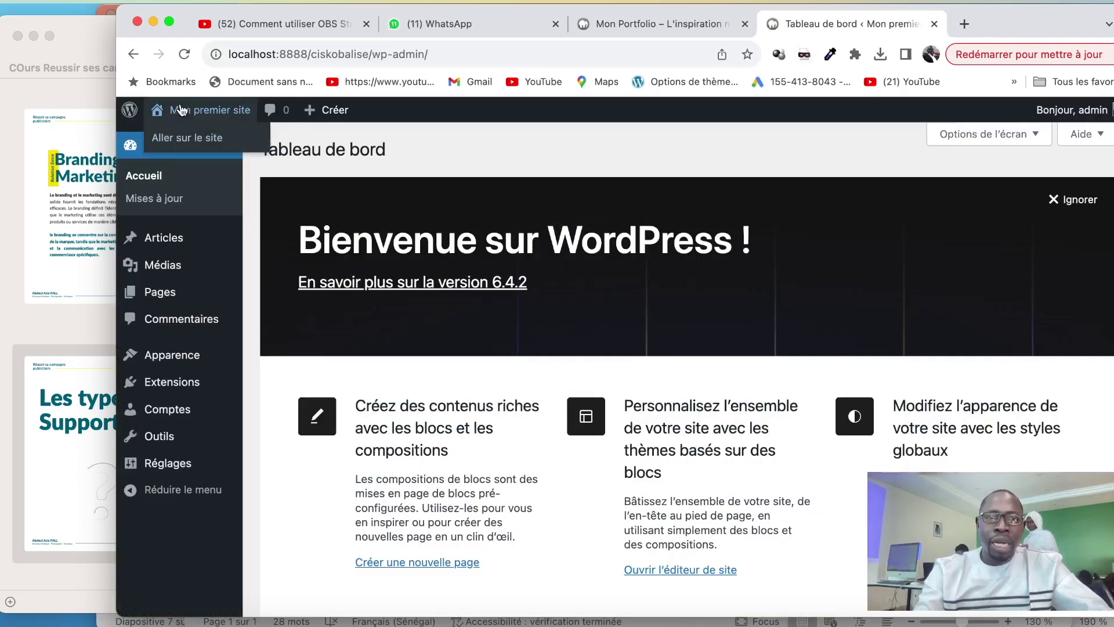
right_click(172, 144)
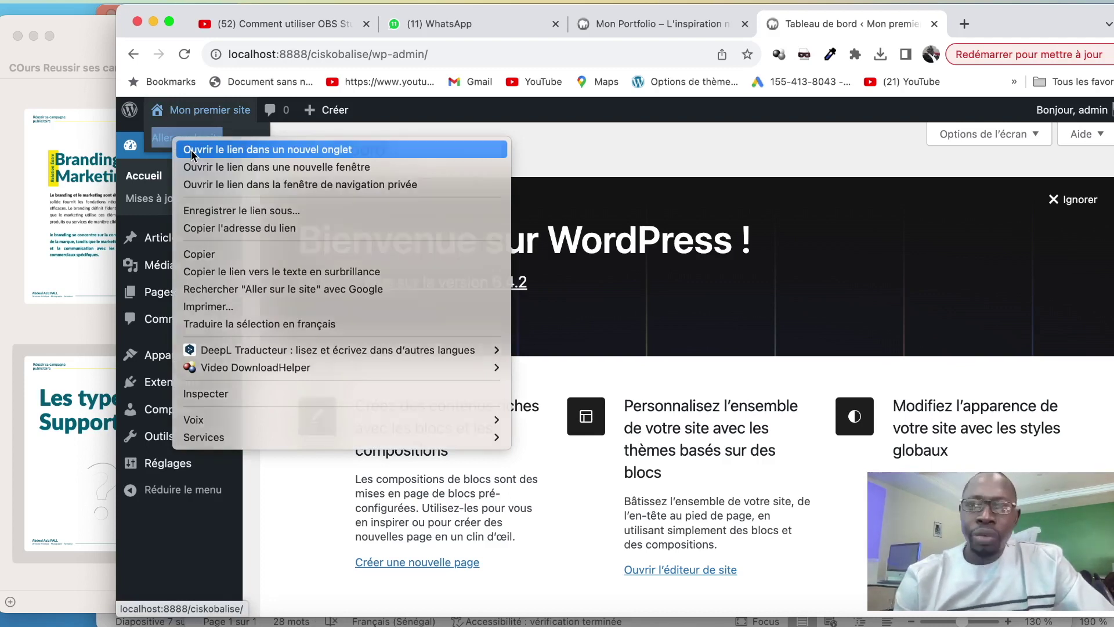
click(190, 150)
Scroll through the site's public homepage, then return to the dashboard tab
click(882, 25)
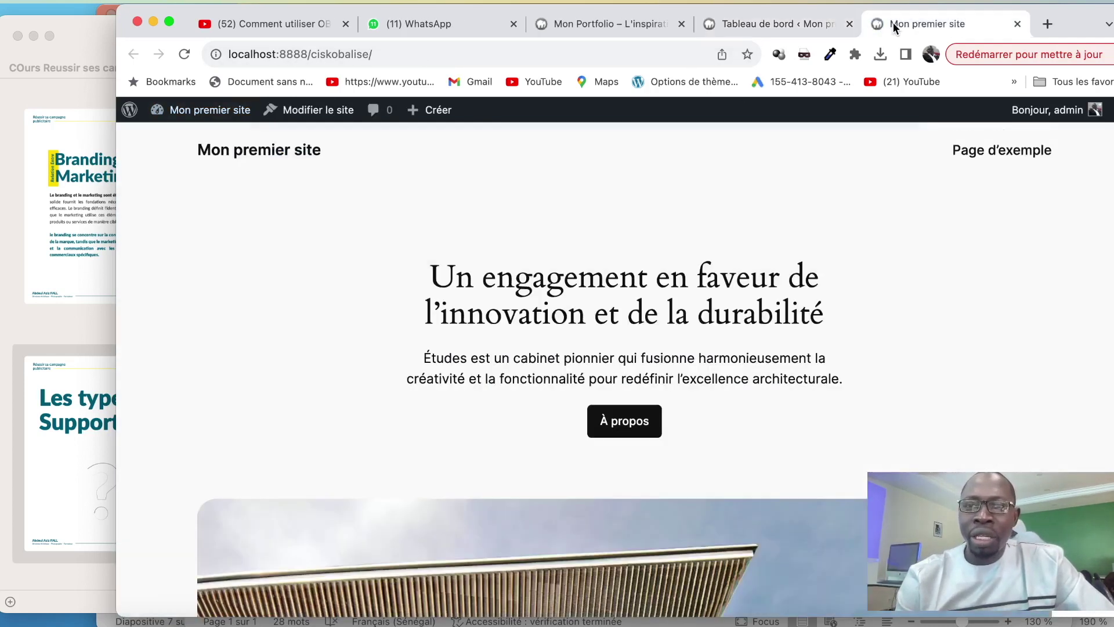
scroll(813, 426, down, 10)
scroll(813, 426, up, 10)
scroll(813, 426, down, 2)
scroll(812, 423, down, 15)
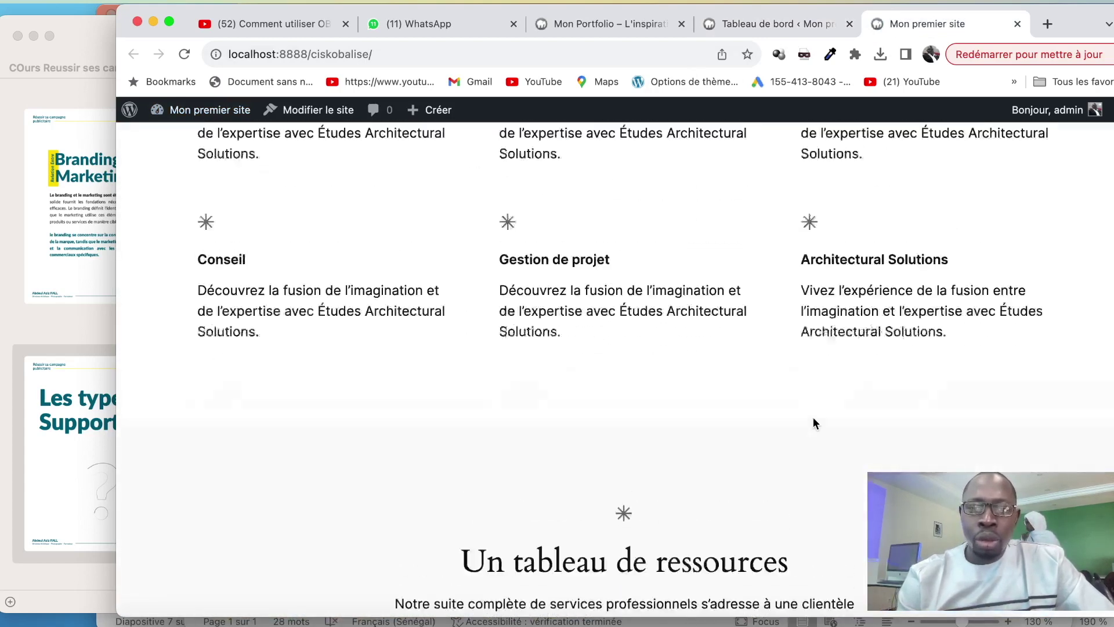
scroll(813, 417, up, 12)
scroll(851, 311, up, 6)
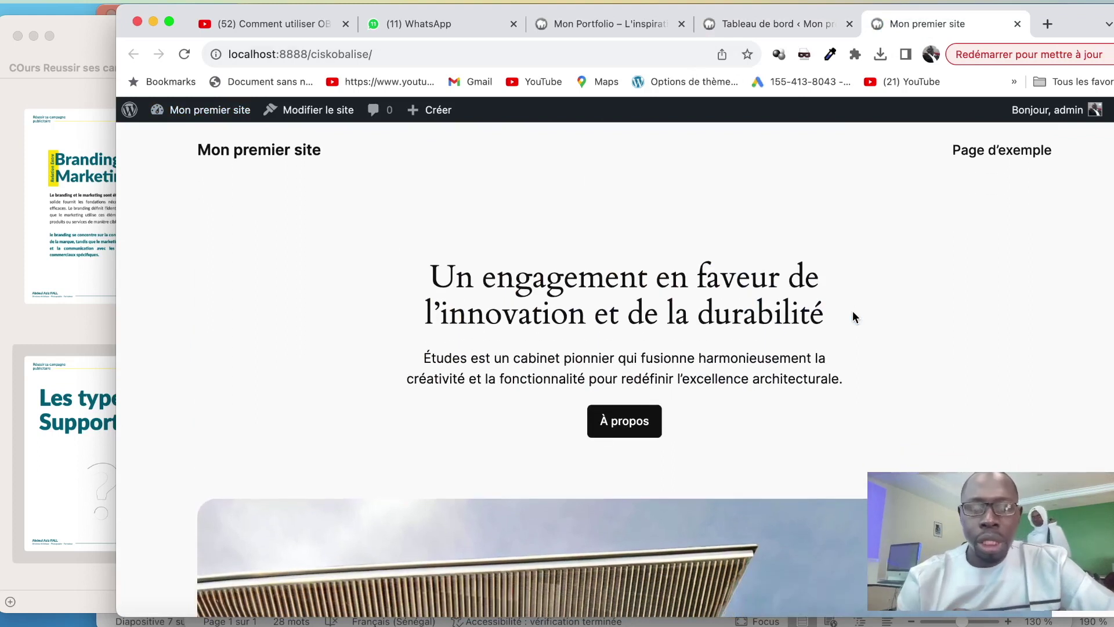
click(756, 23)
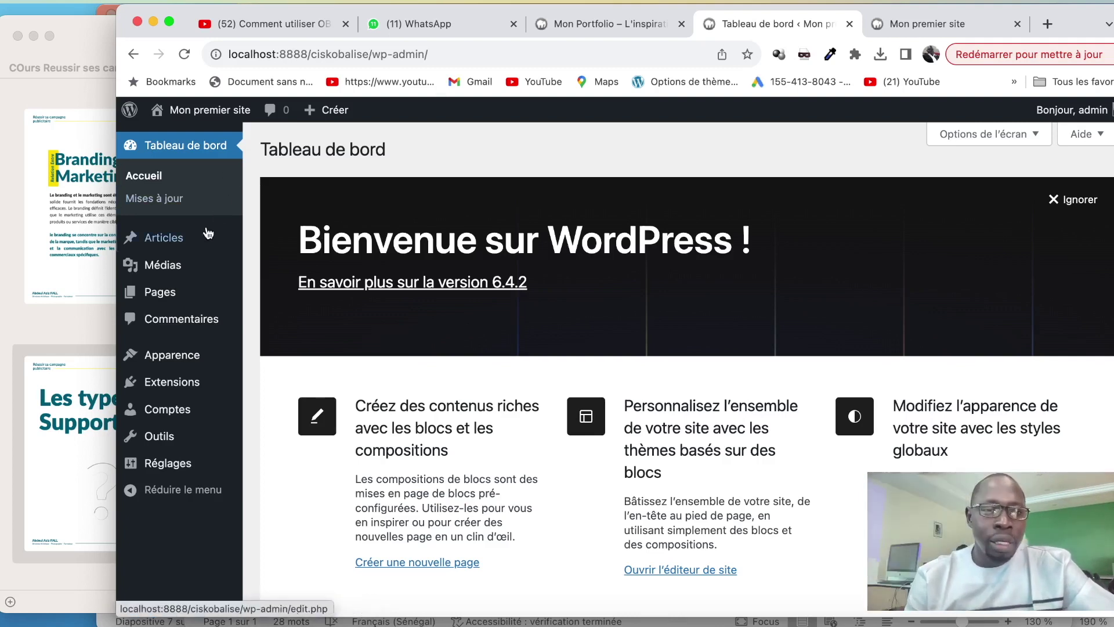
Open Pages > Toutes les pages from the admin sidebar
mouse_move(199, 243)
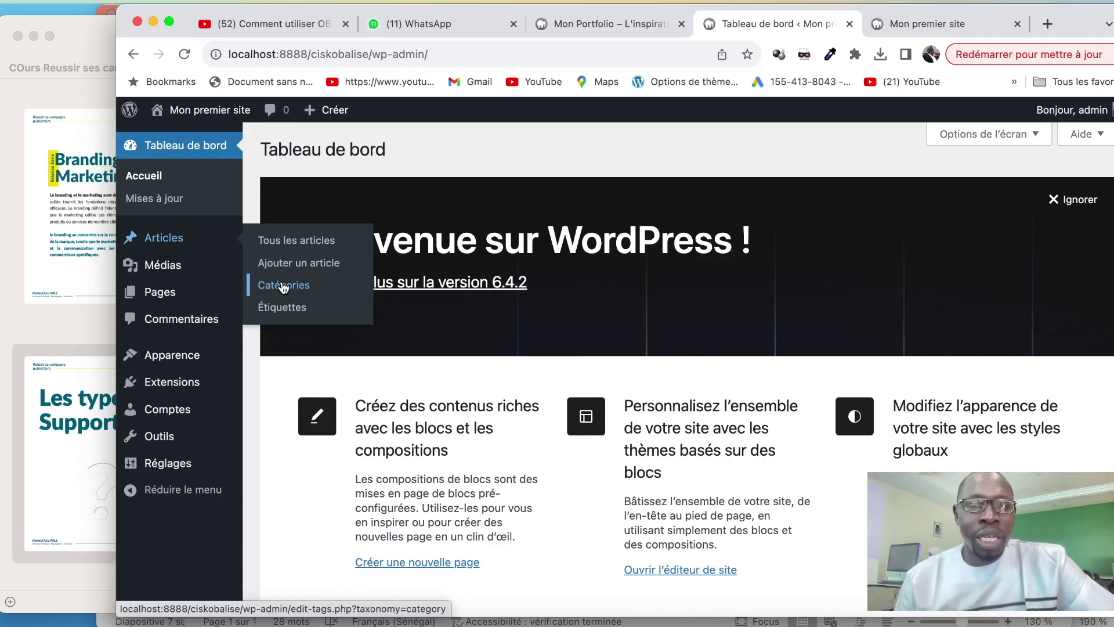
mouse_move(205, 266)
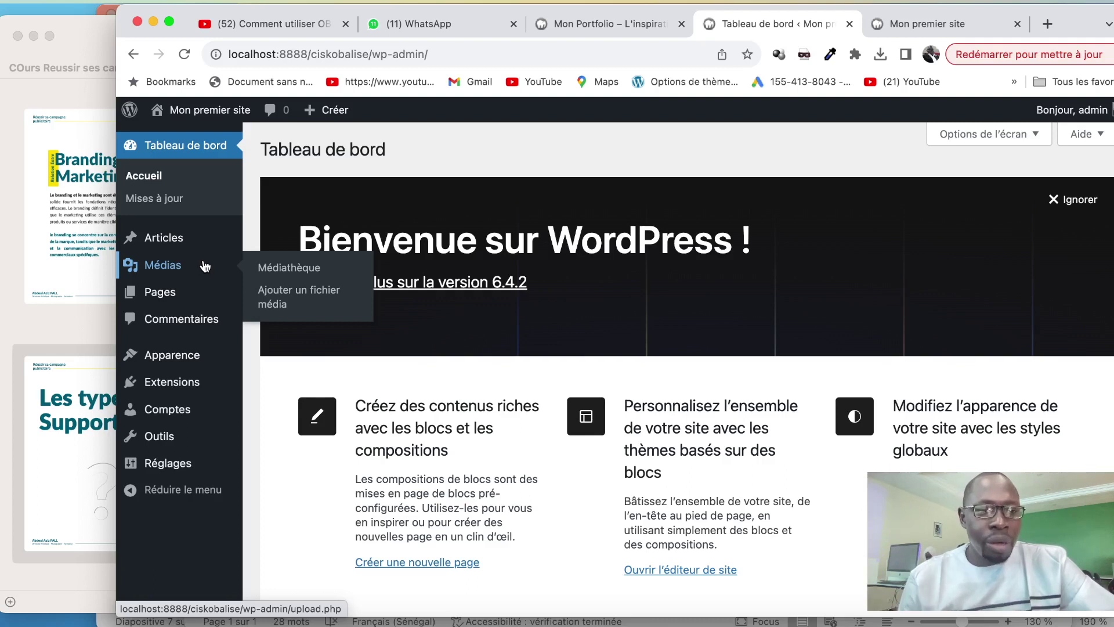
mouse_move(218, 294)
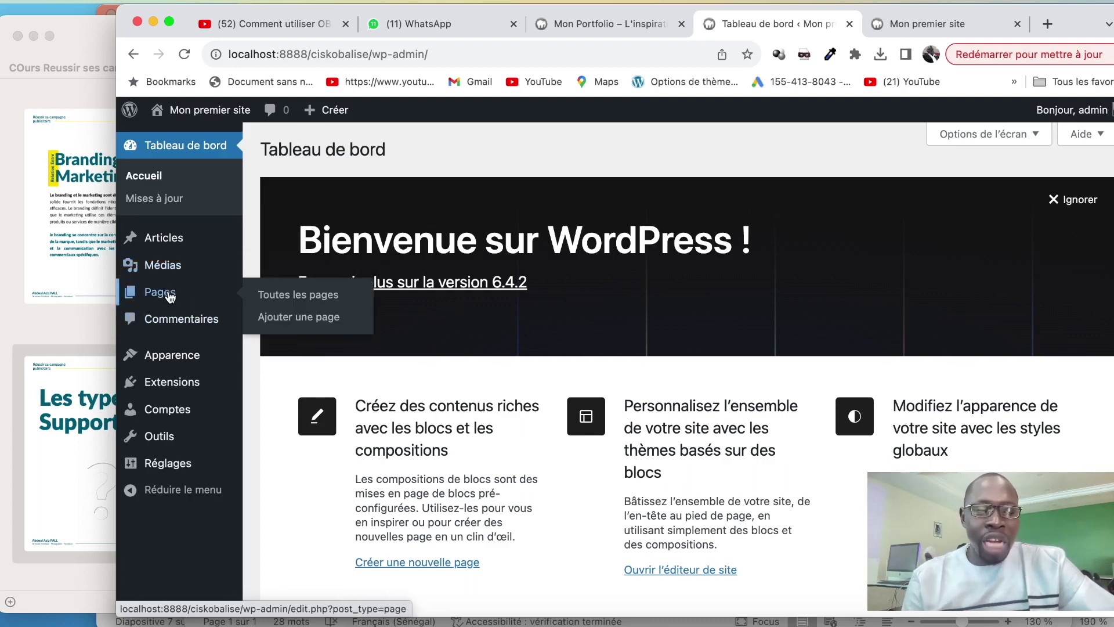
click(275, 297)
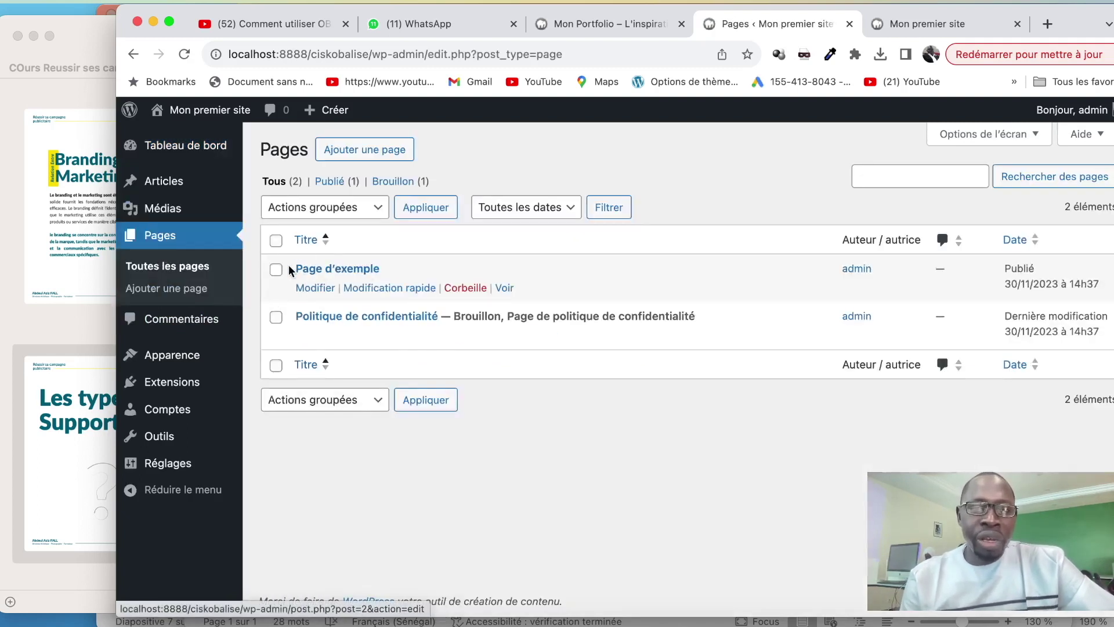
Trash Page d'exemple and Politique de confidentialité, then view the site's front page
click(276, 272)
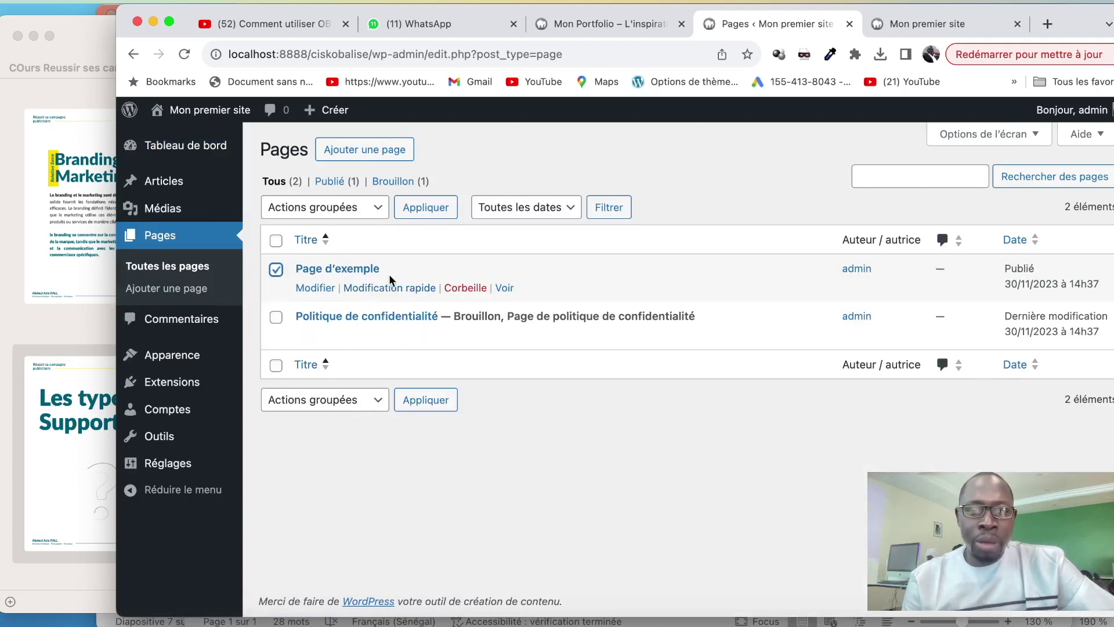
click(455, 288)
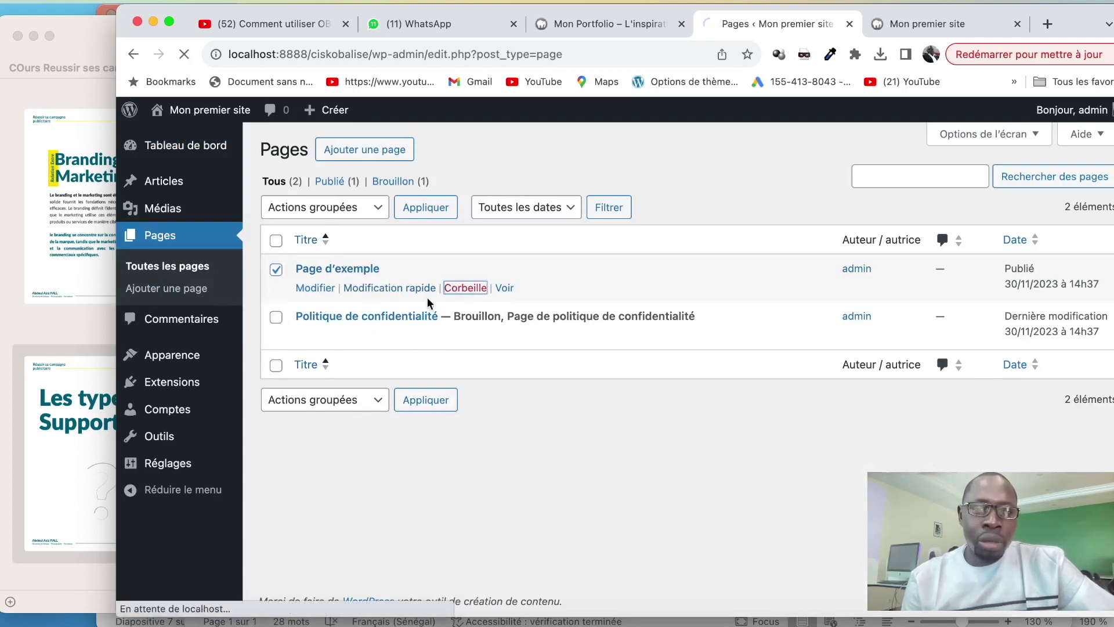
click(277, 319)
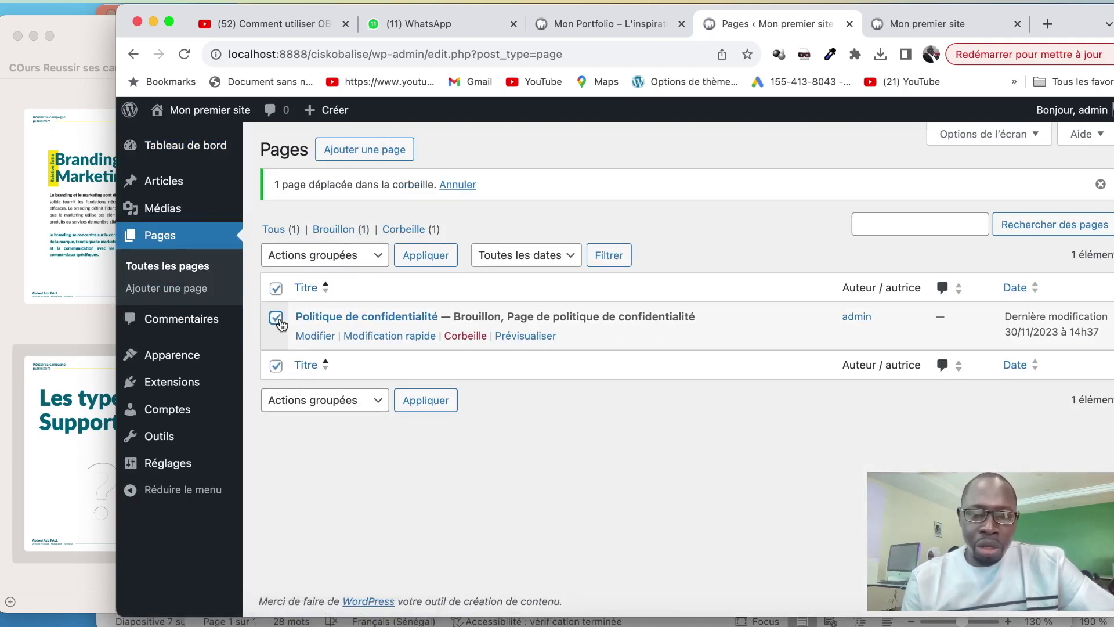
click(374, 255)
click(329, 292)
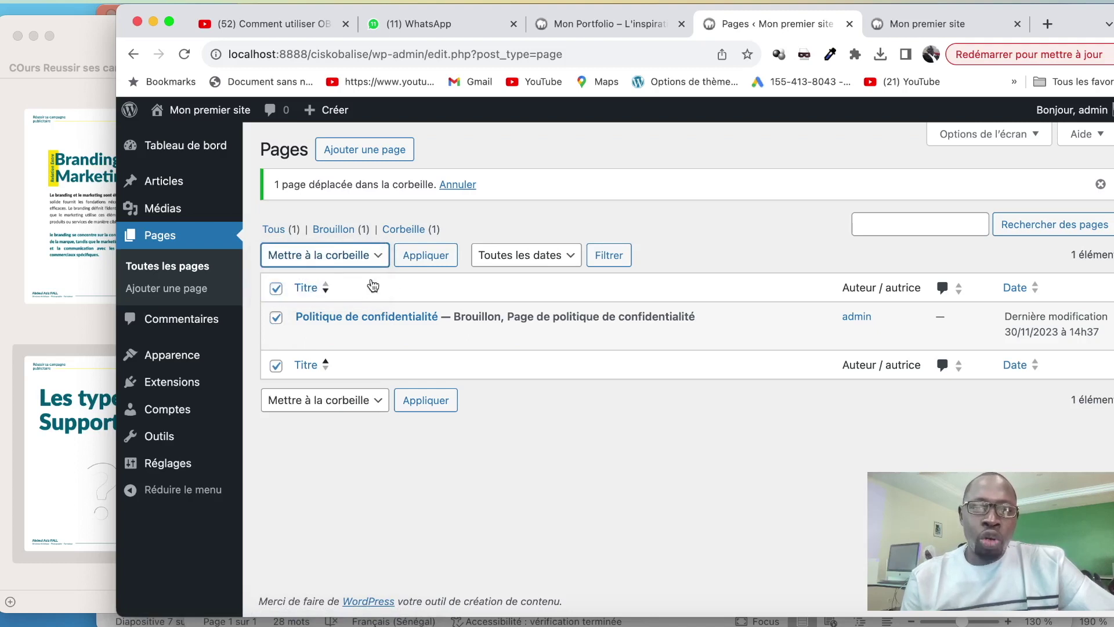
click(430, 257)
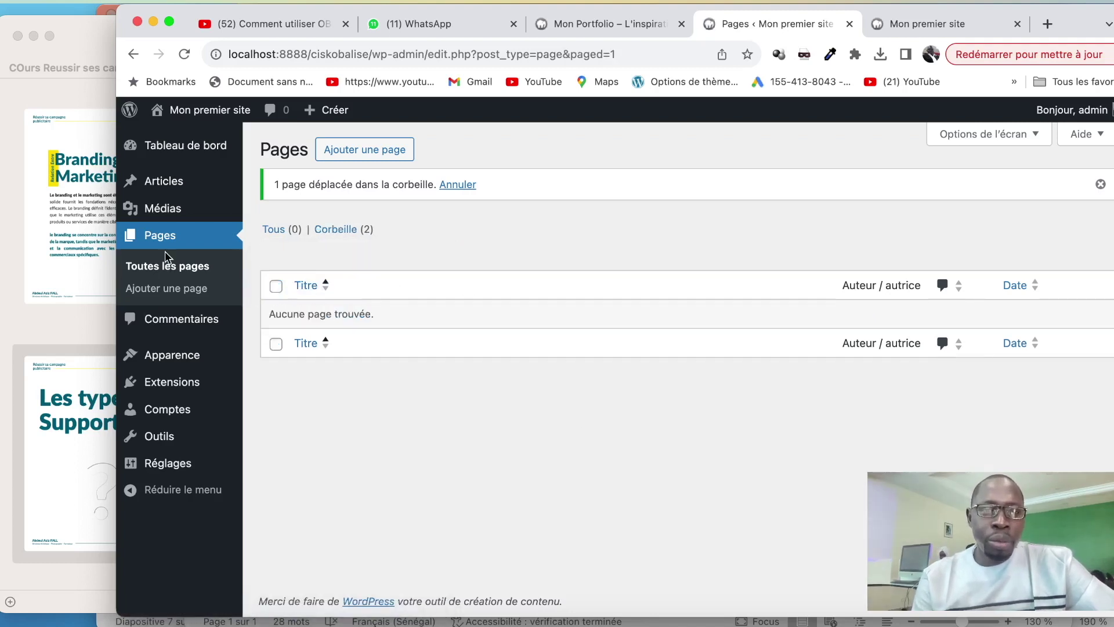
click(925, 30)
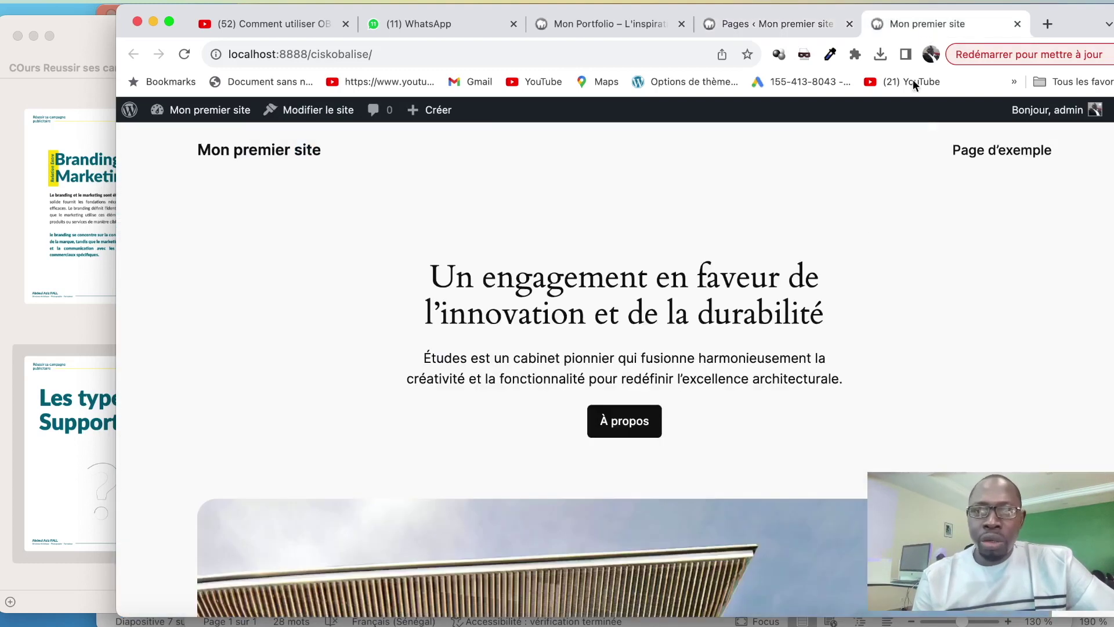
Reload the front page, then open Articles > Tous les articles in the admin
click(184, 55)
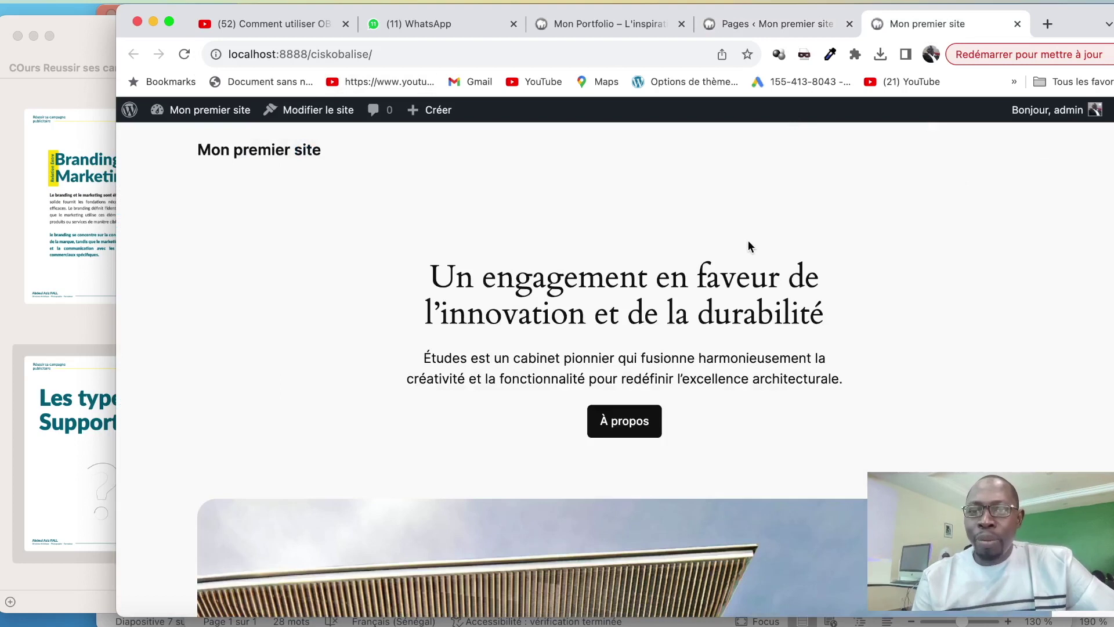
click(778, 28)
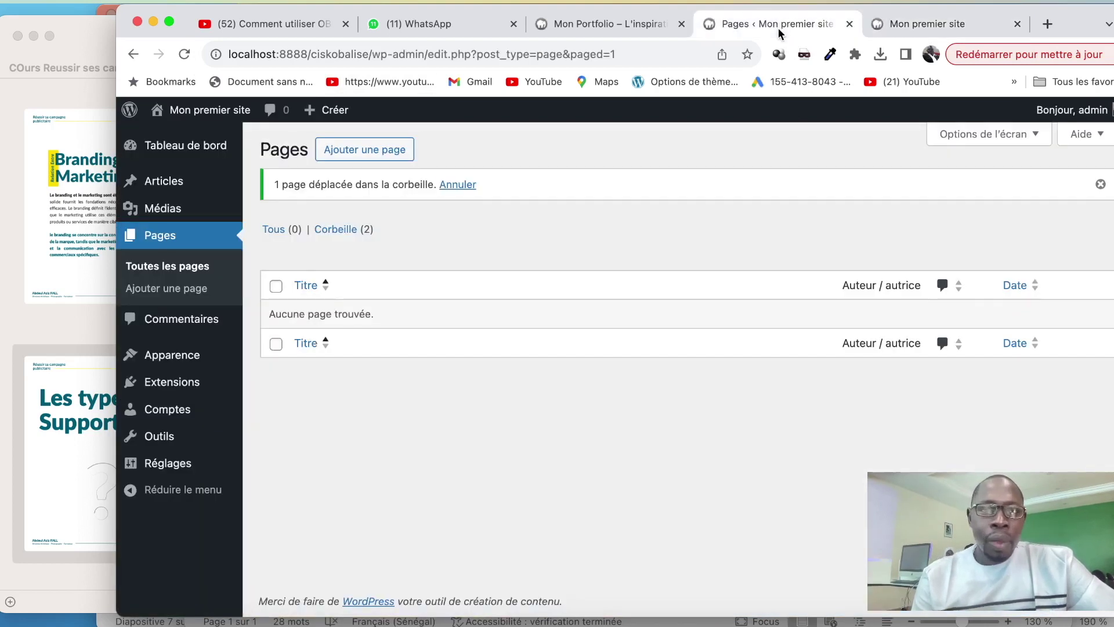
mouse_move(155, 196)
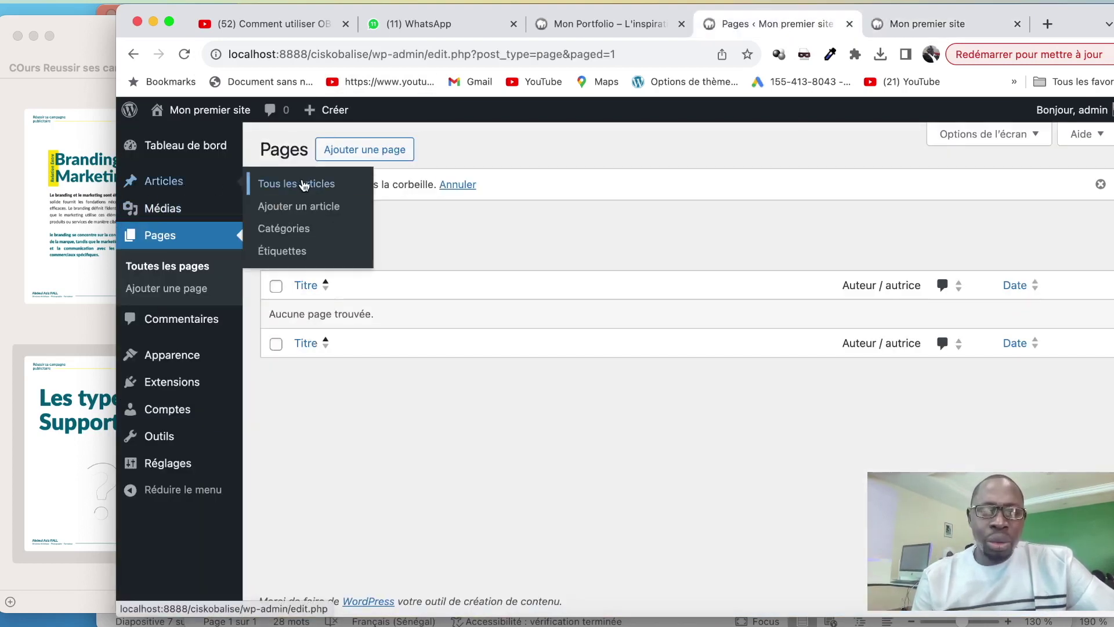
click(303, 184)
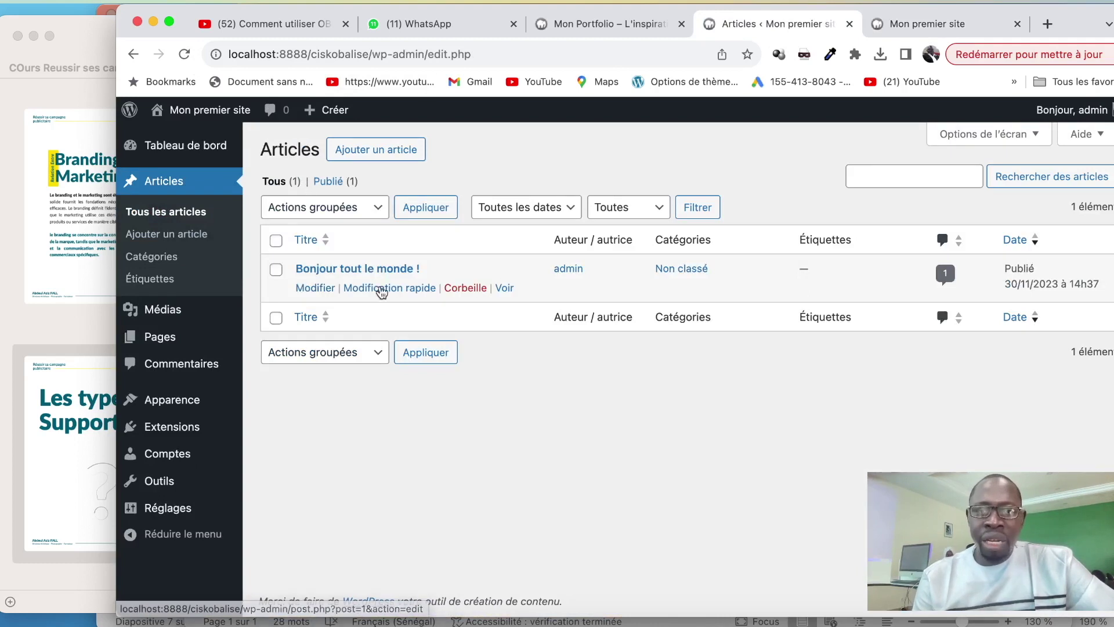
Scroll through the site's front page again, then return to the Articles list
click(911, 25)
scroll(771, 348, down, 5)
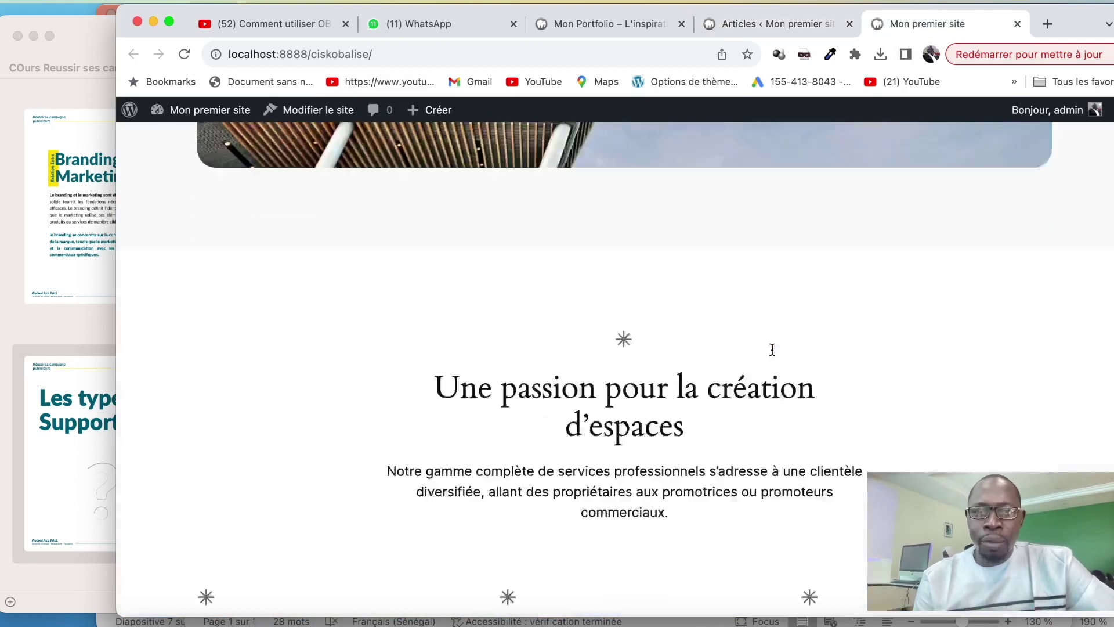
scroll(771, 348, up, 5)
scroll(720, 242, down, 10)
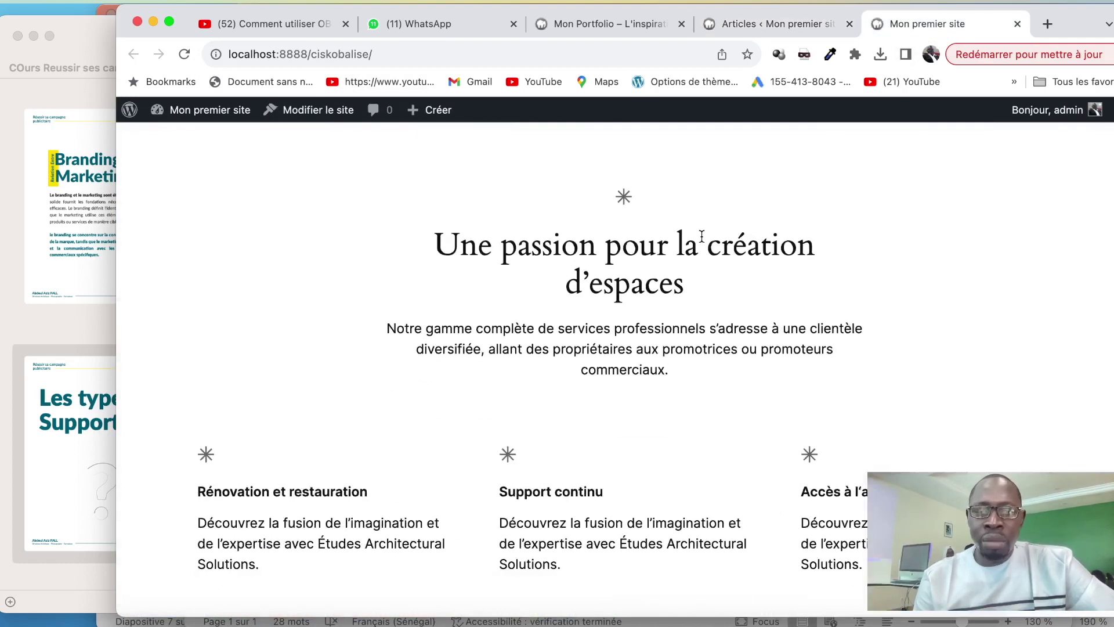
click(818, 27)
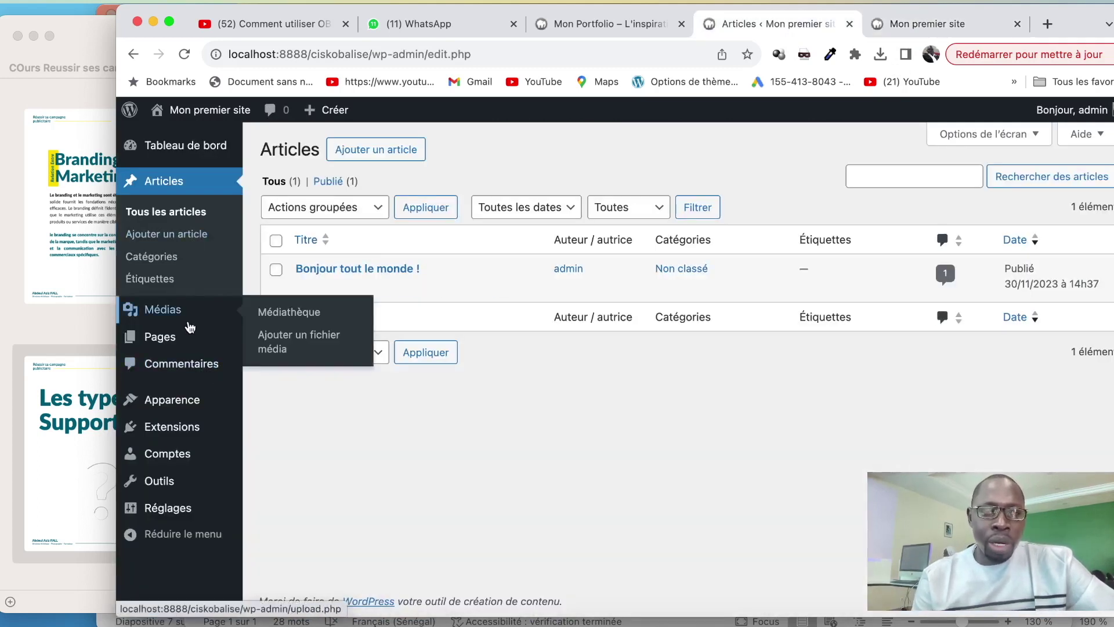
Open Apparence > Thèmes from the admin sidebar
mouse_move(172, 324)
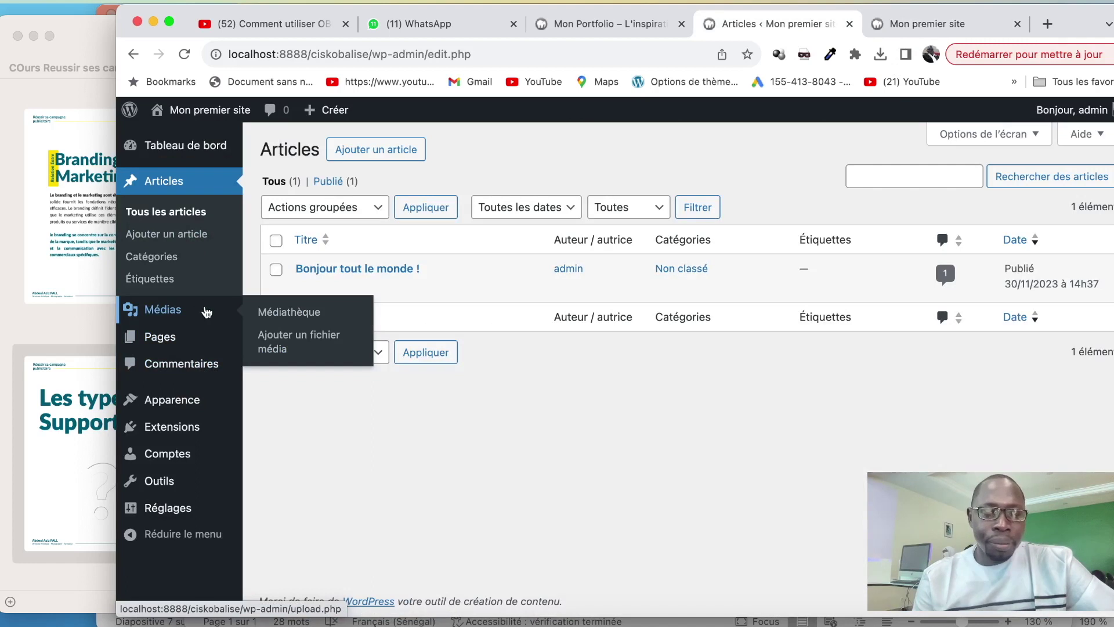
mouse_move(200, 342)
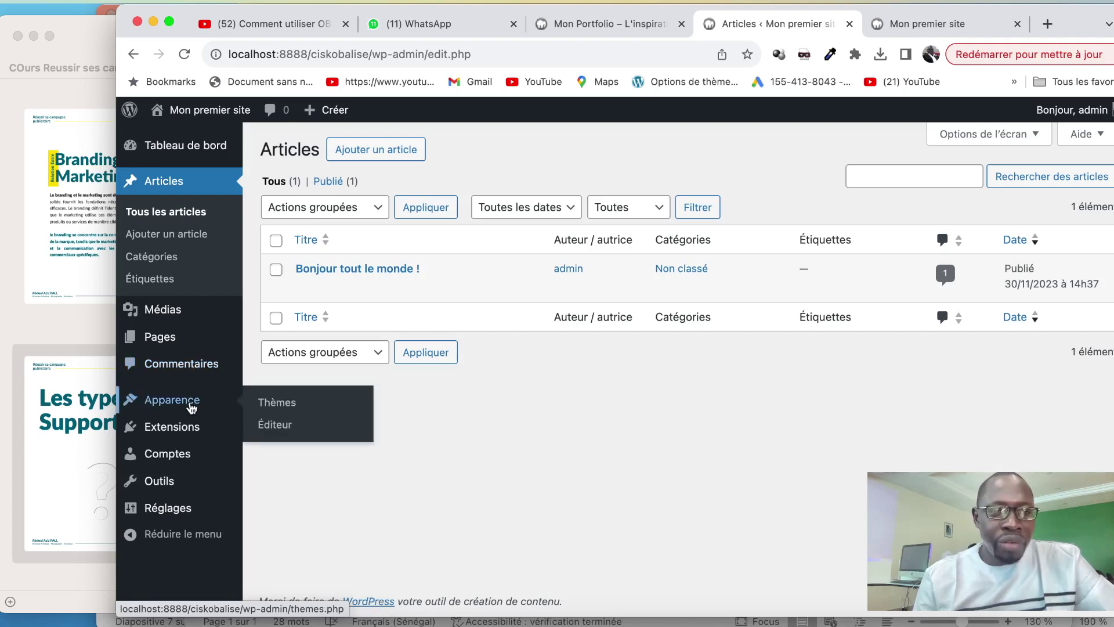
mouse_move(174, 400)
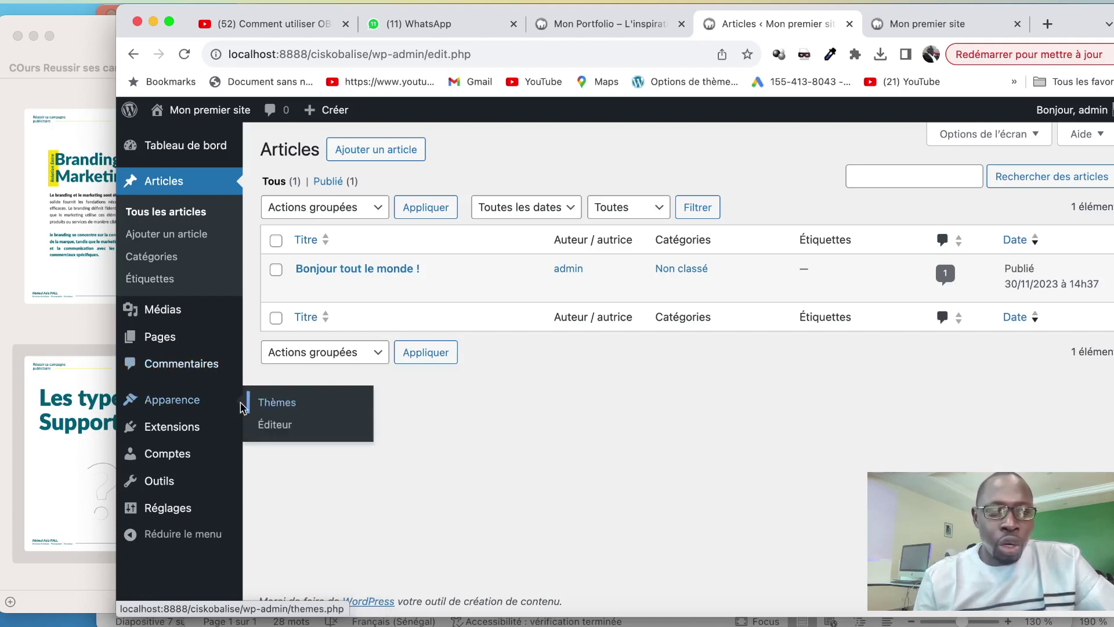
click(293, 405)
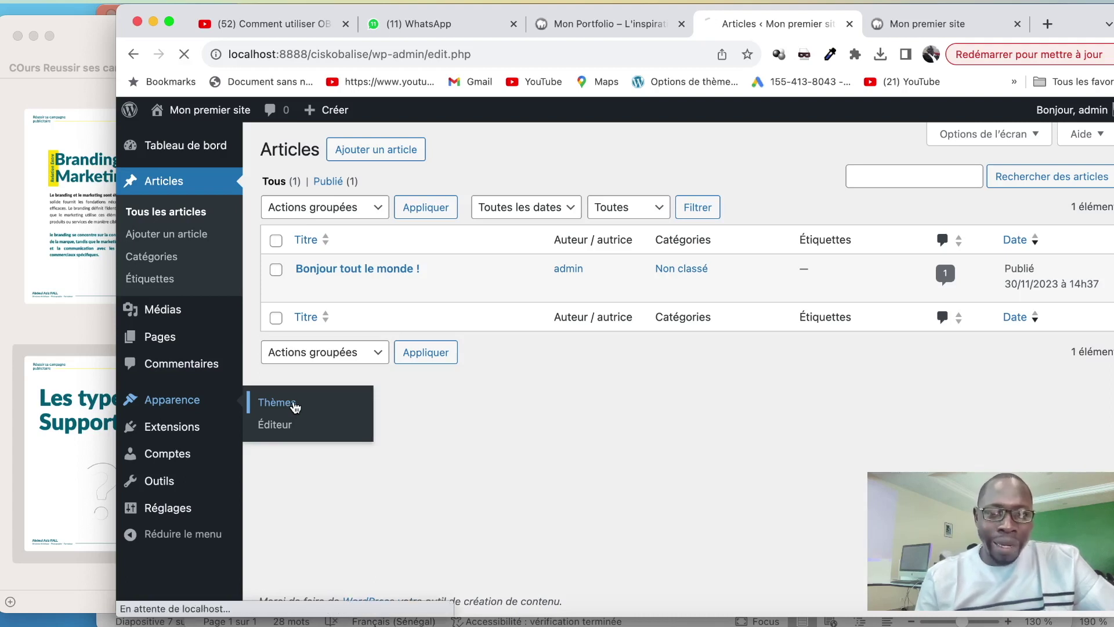
View the Mon premier site front page, then the Mon Portfolio homepage for comparison
click(909, 30)
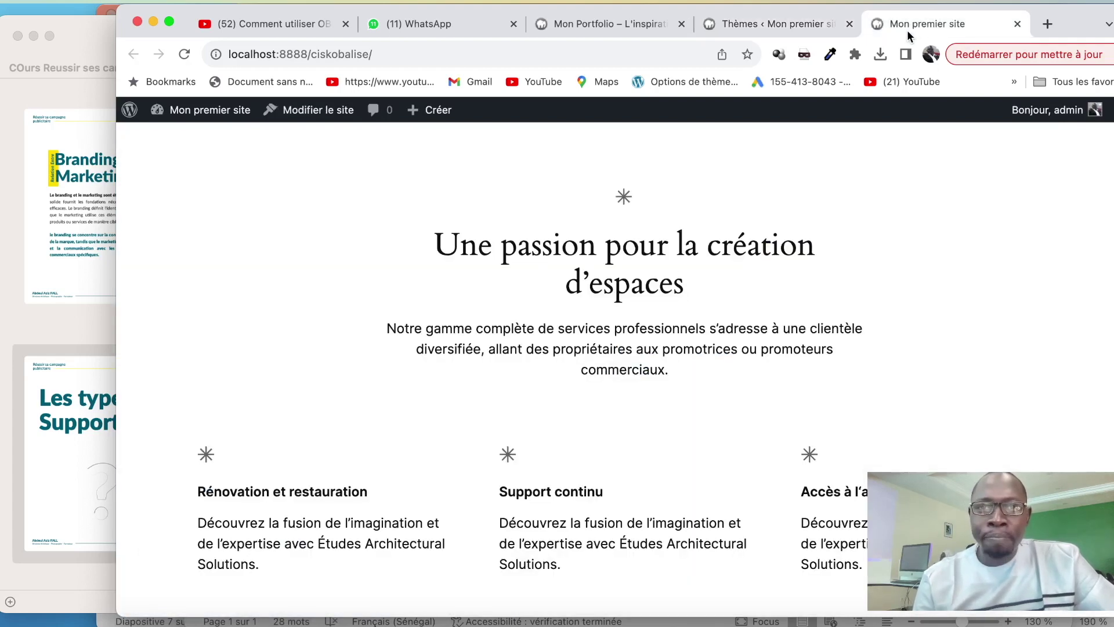
click(574, 23)
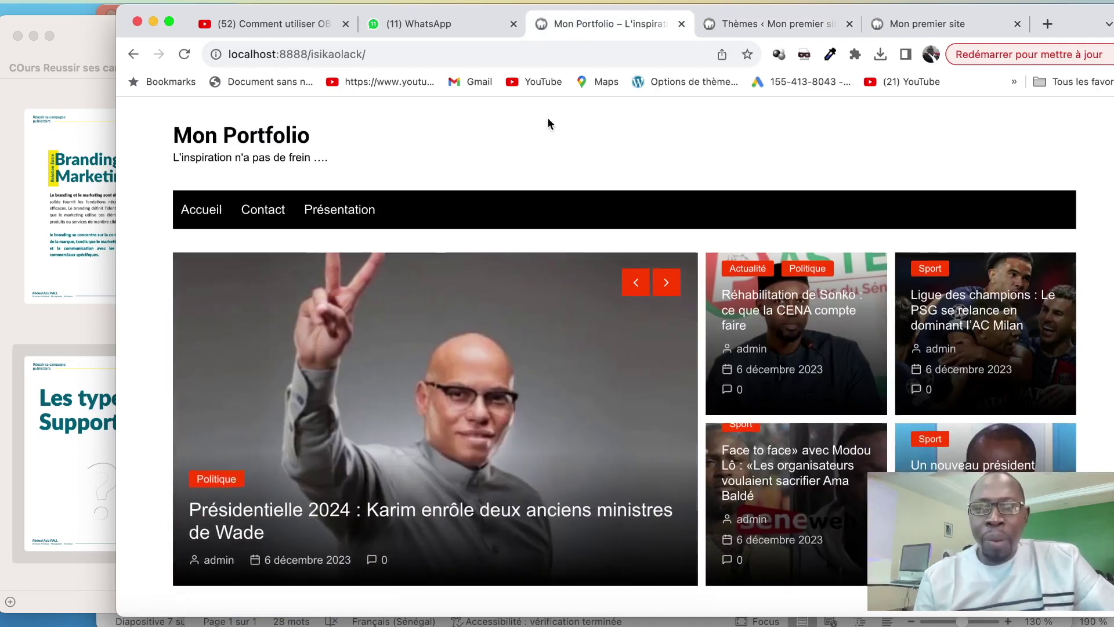
scroll(554, 294, down, 7)
scroll(550, 297, up, 6)
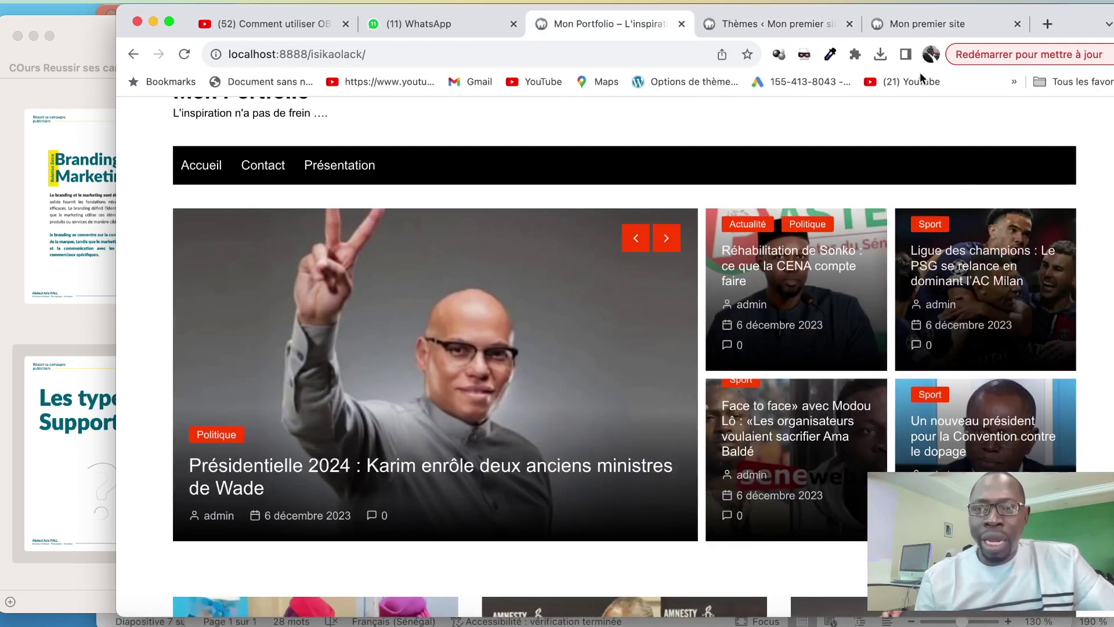
Activate the Twenty Twenty-Two theme on the Thèmes page
click(913, 24)
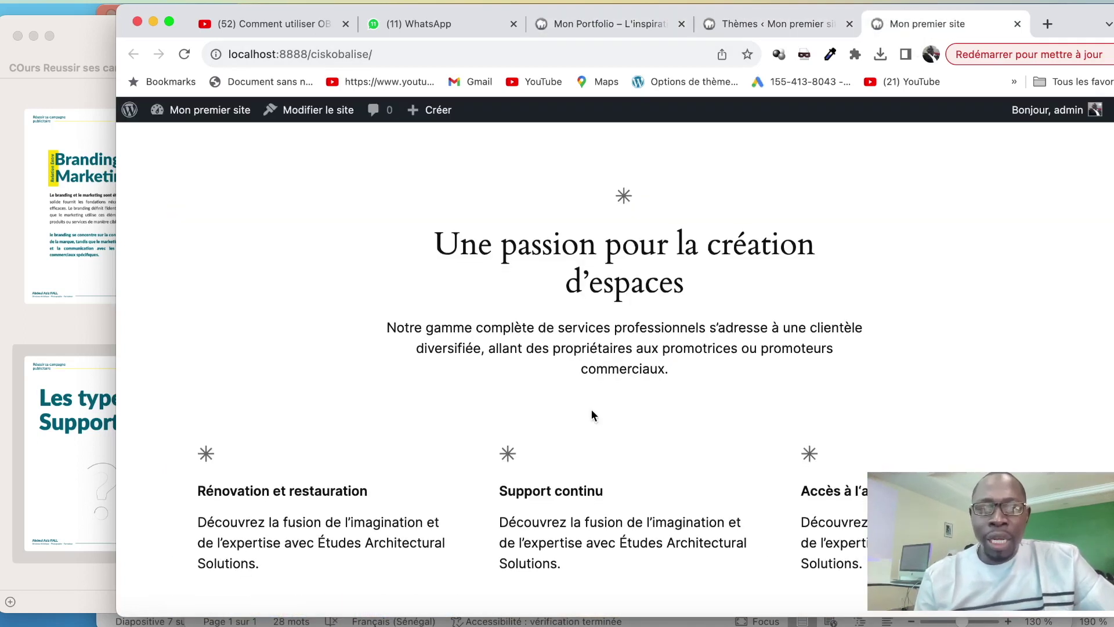
scroll(591, 410, up, 5)
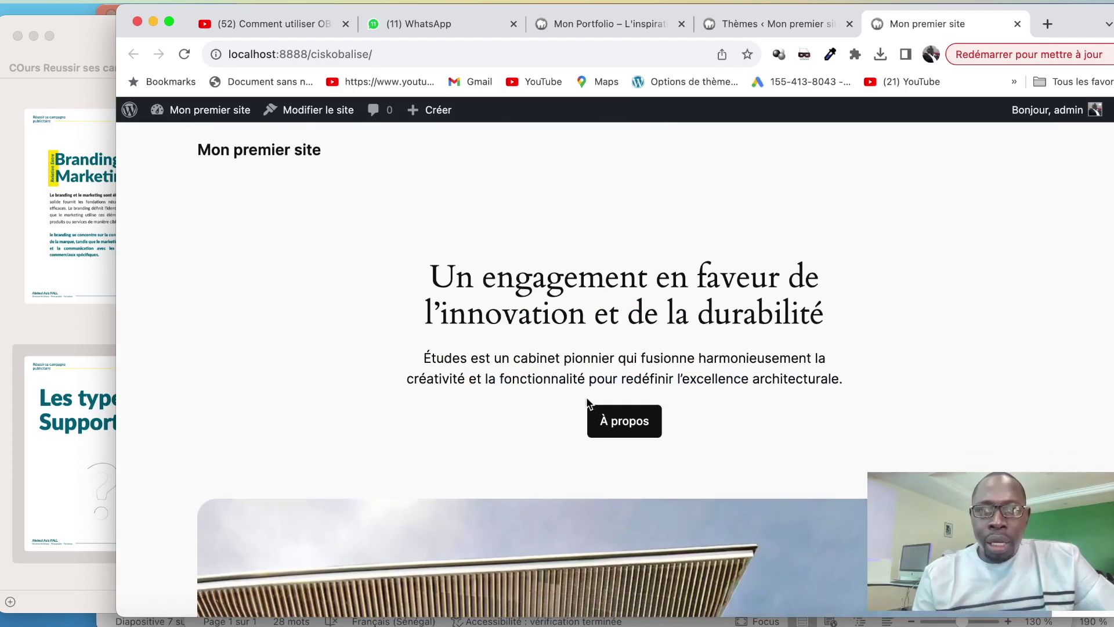
click(800, 27)
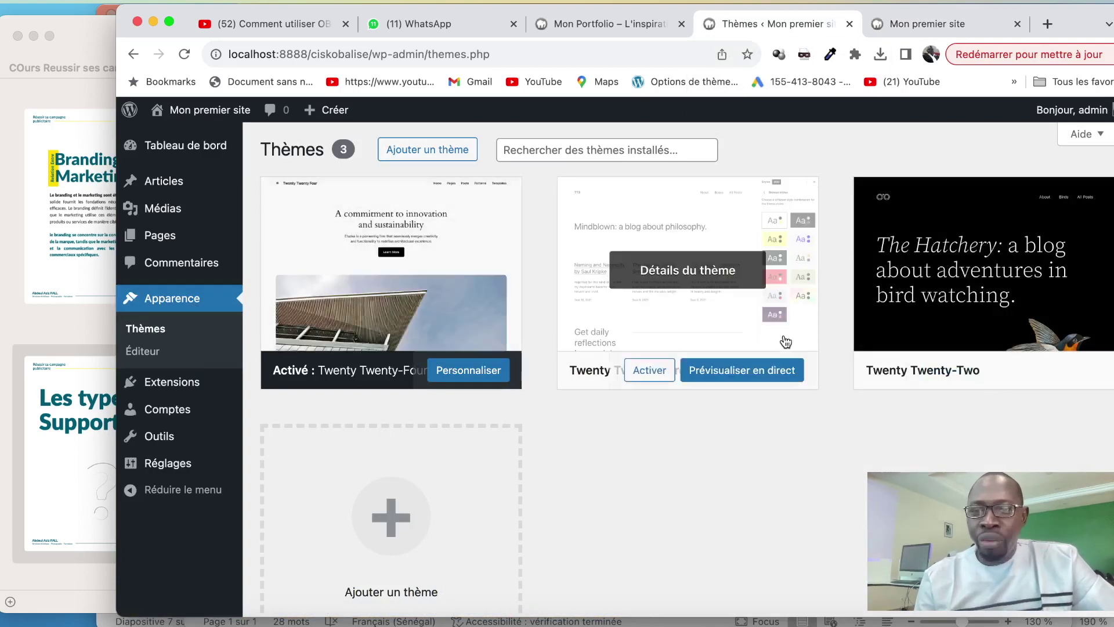
mouse_move(911, 330)
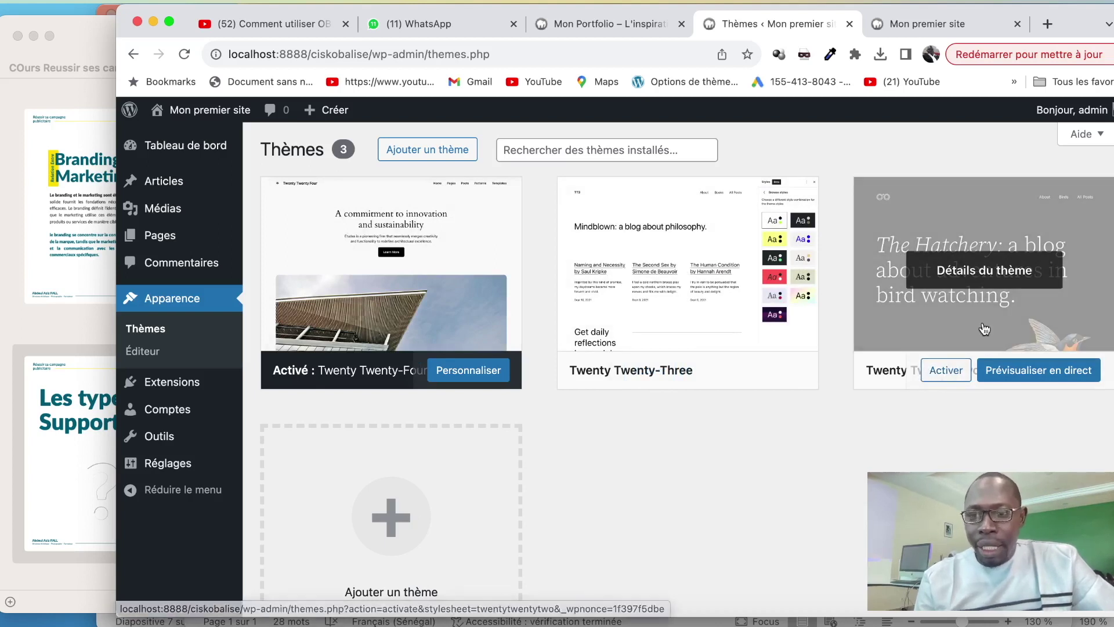
click(946, 369)
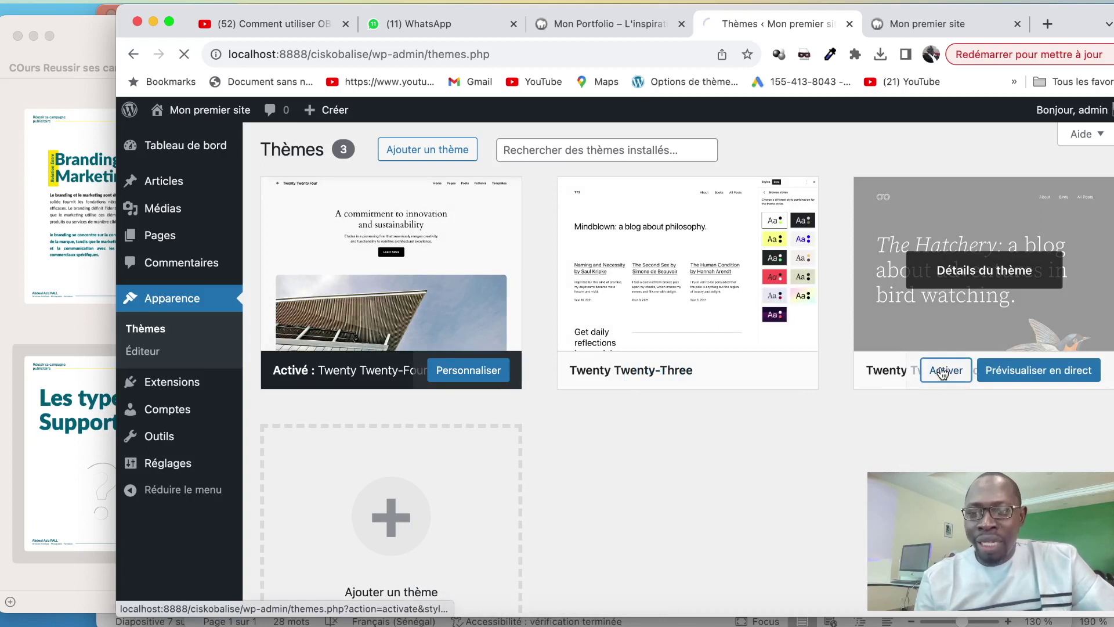
Reload the front page to confirm the bird-watching design, then return to the themes page
click(915, 24)
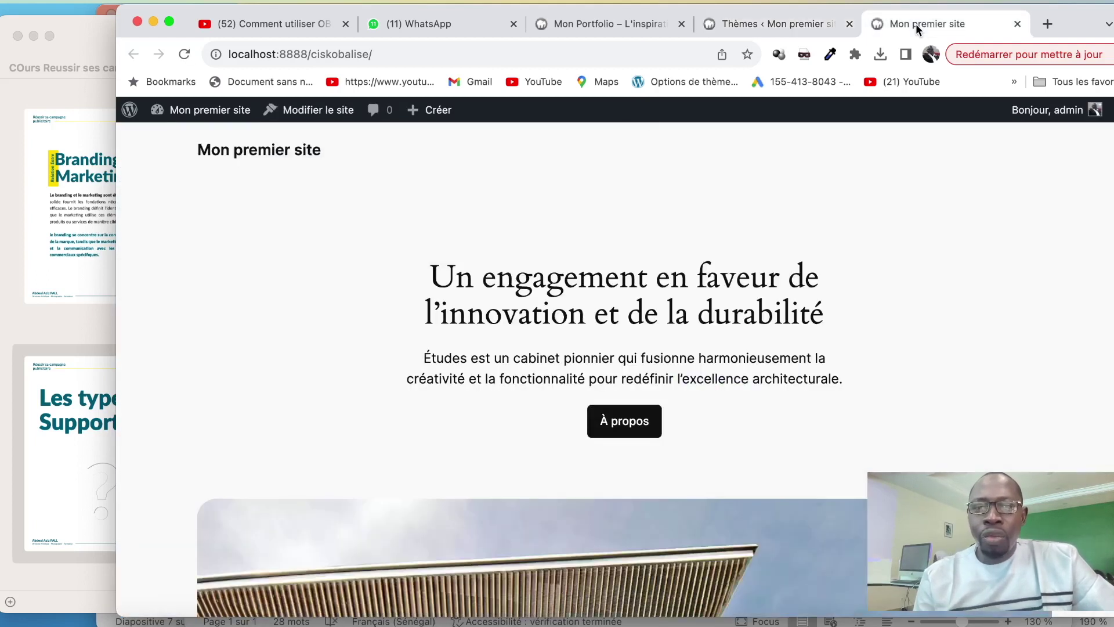
click(184, 54)
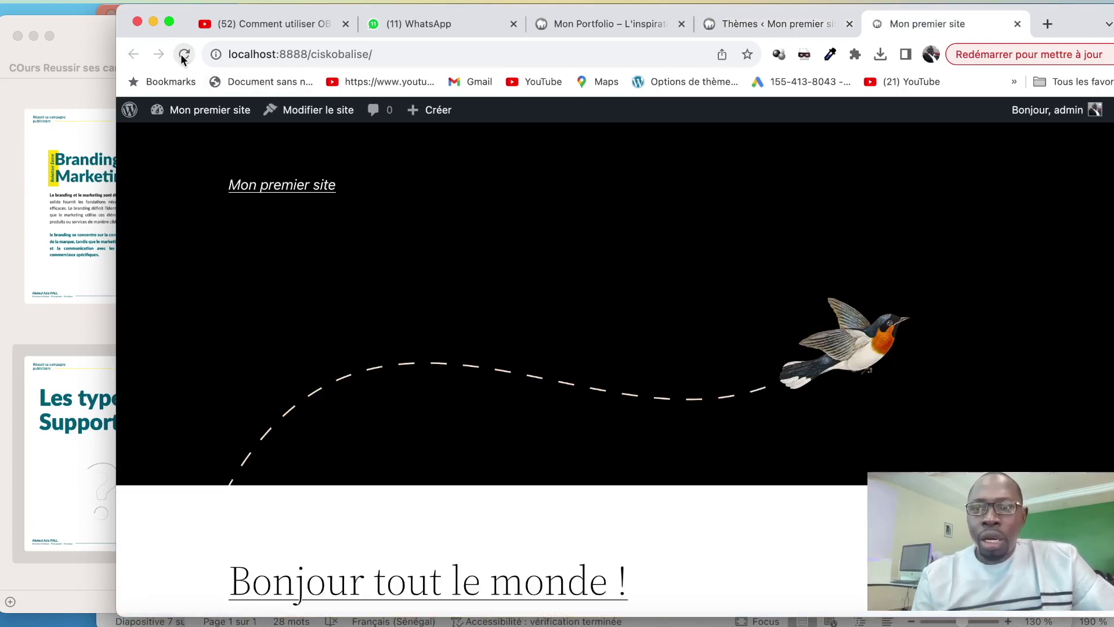
scroll(365, 219, down, 8)
scroll(423, 321, up, 4)
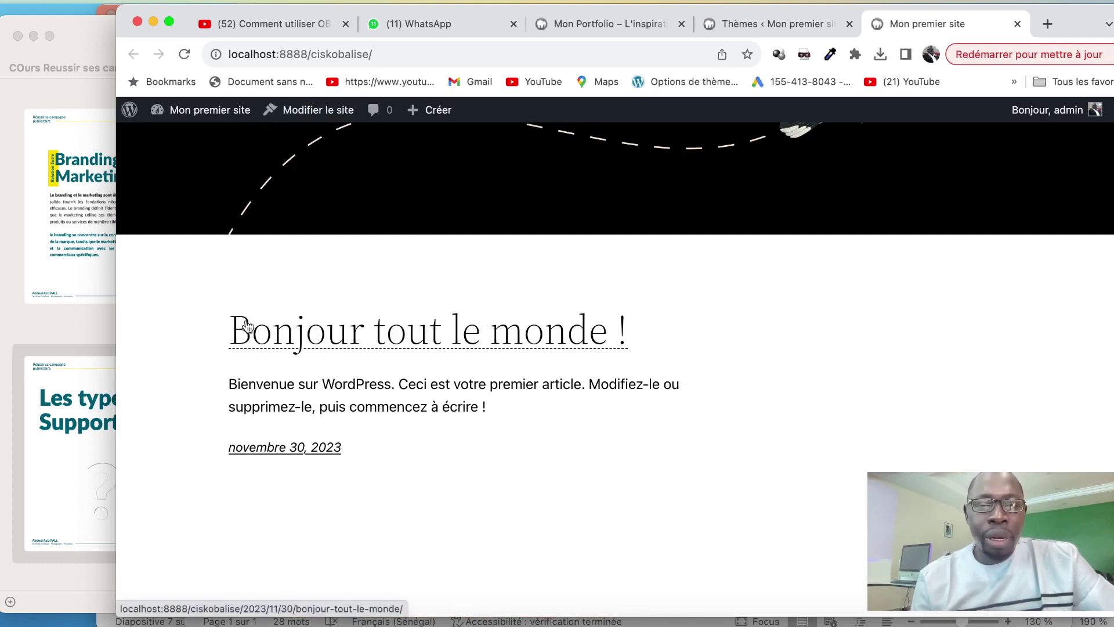
click(731, 24)
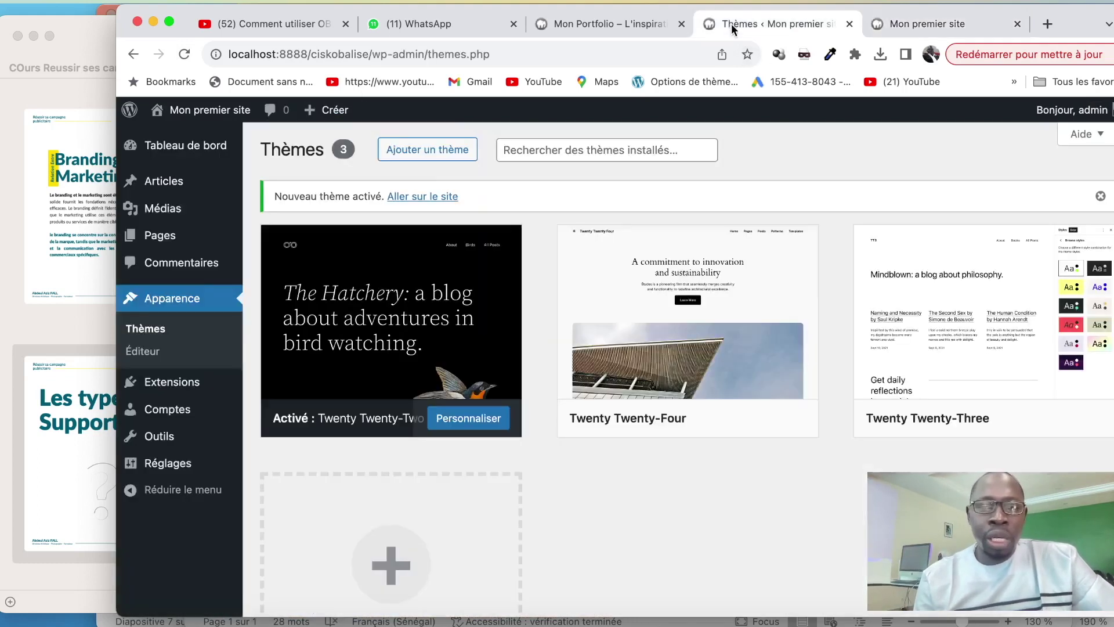
Trash the 'Bonjour tout le monde !' post, then open the Extensions list of installed plugins
mouse_move(162, 181)
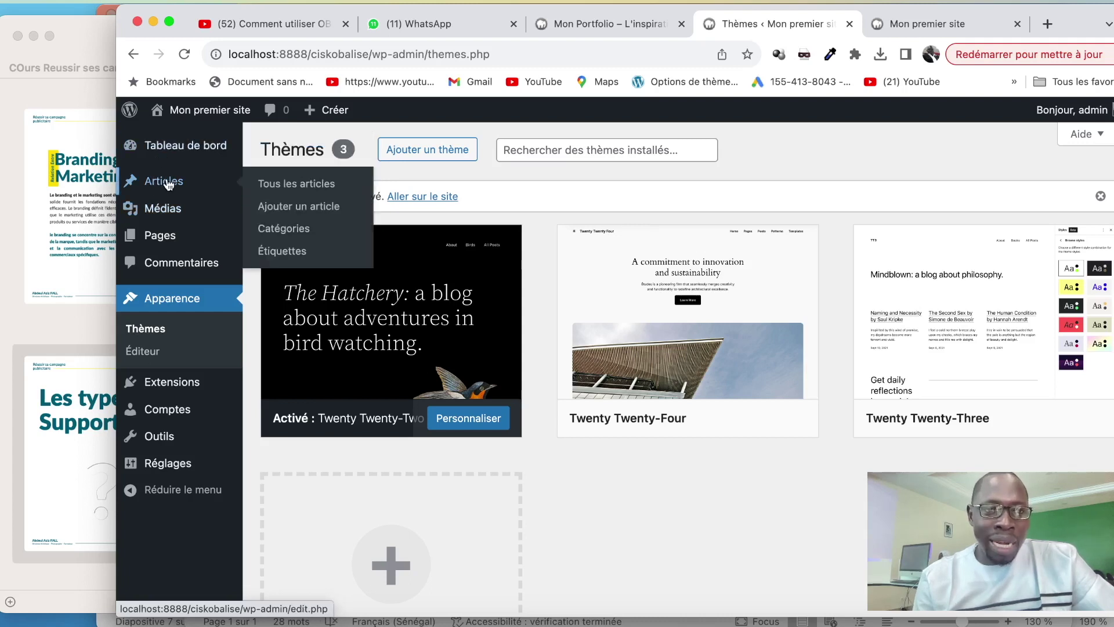
click(297, 184)
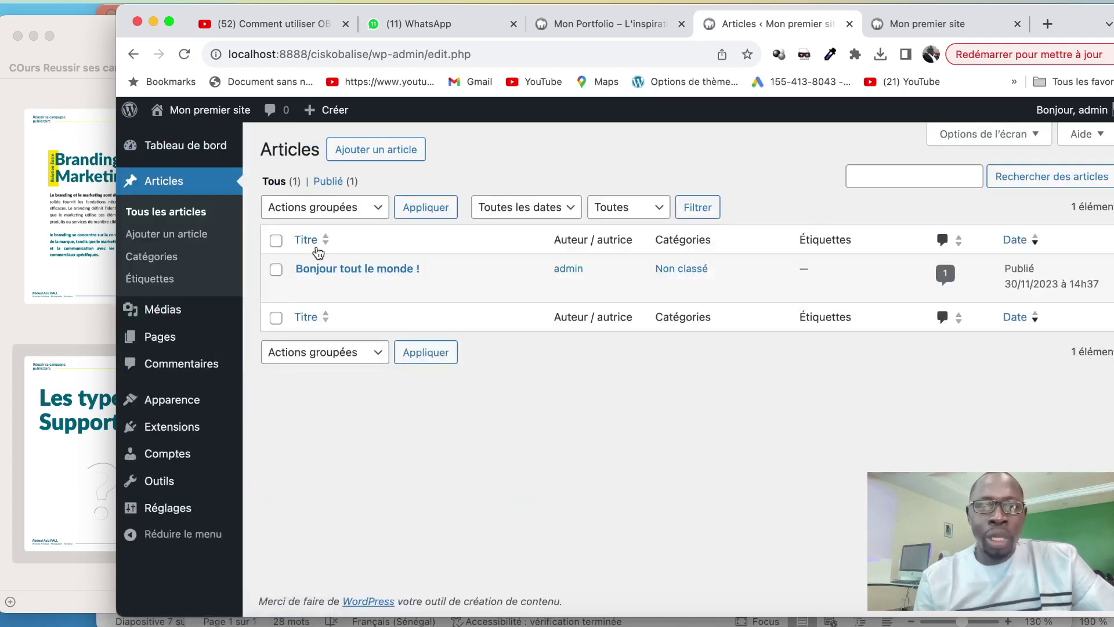
click(469, 288)
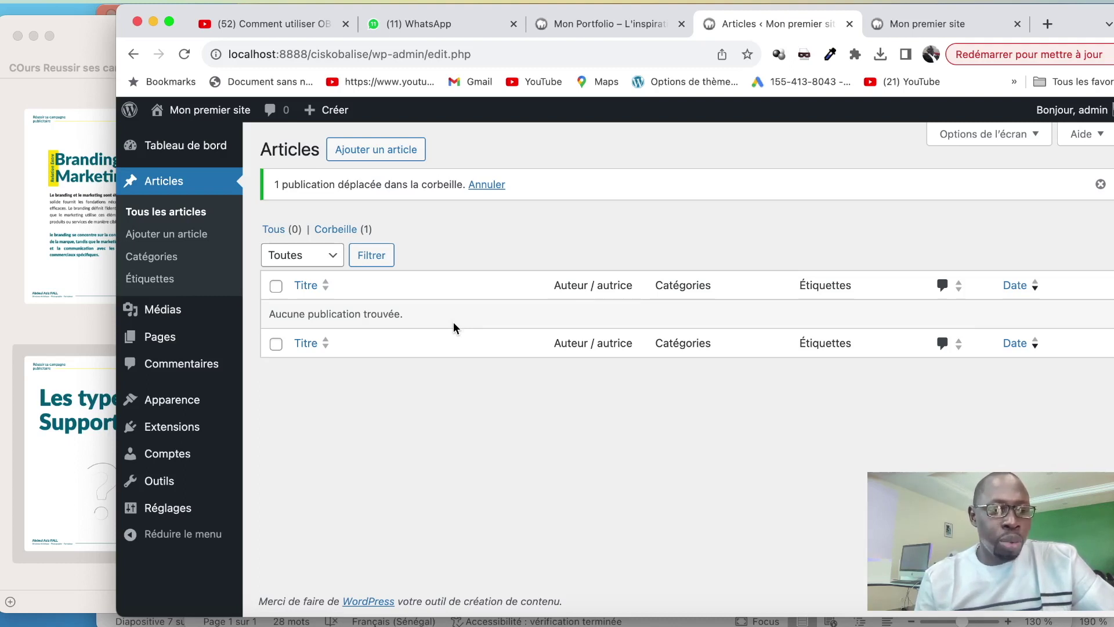
mouse_move(186, 427)
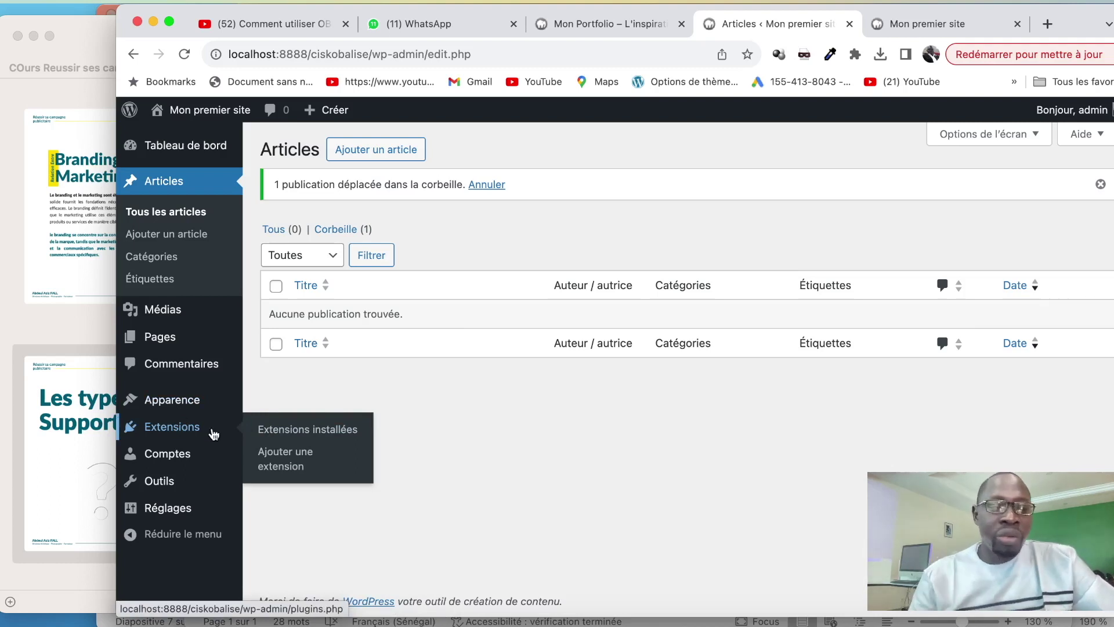
click(272, 434)
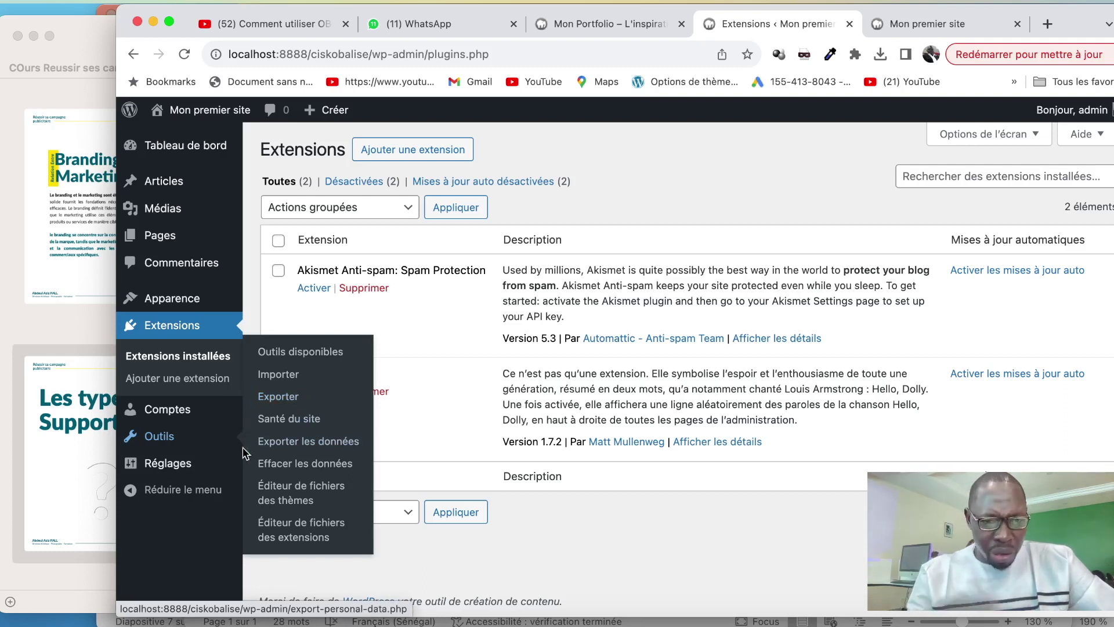
Go to General Settings and begin editing the site title 'Mon premier site'
click(211, 464)
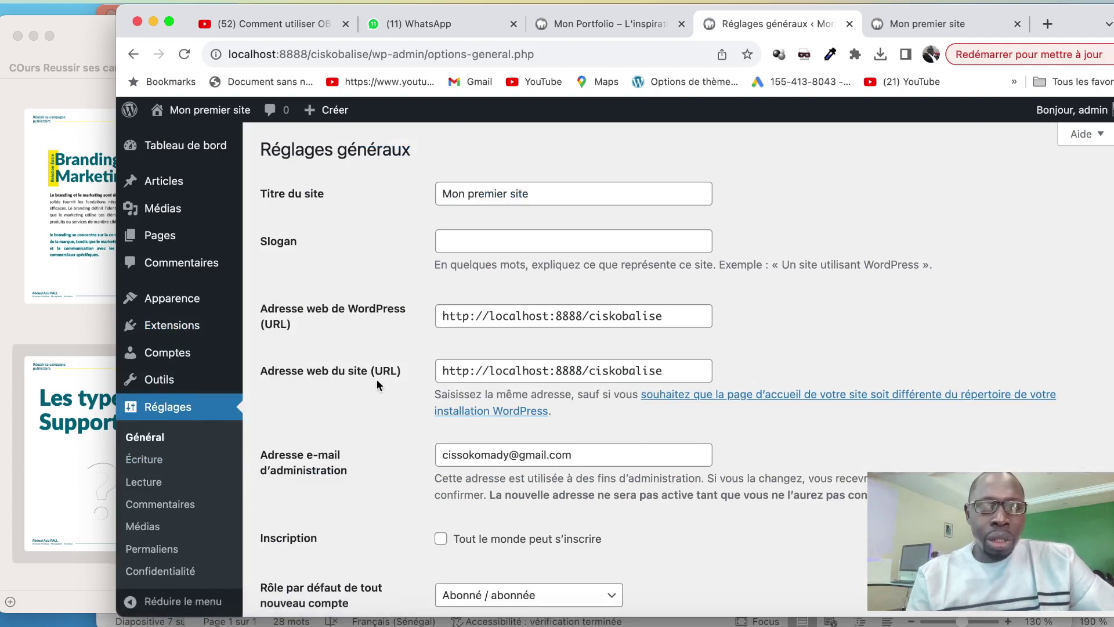
click(462, 193)
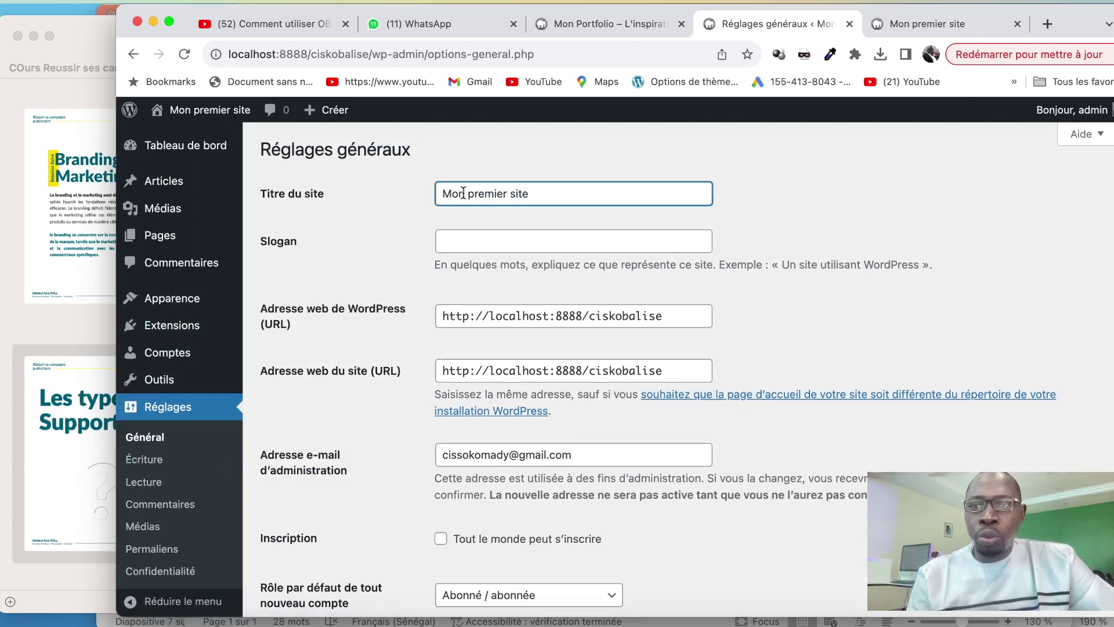
Replace the site title 'Mon premier site' with 'Mon Portfolio'
triple_click(558, 193)
double_click(558, 193)
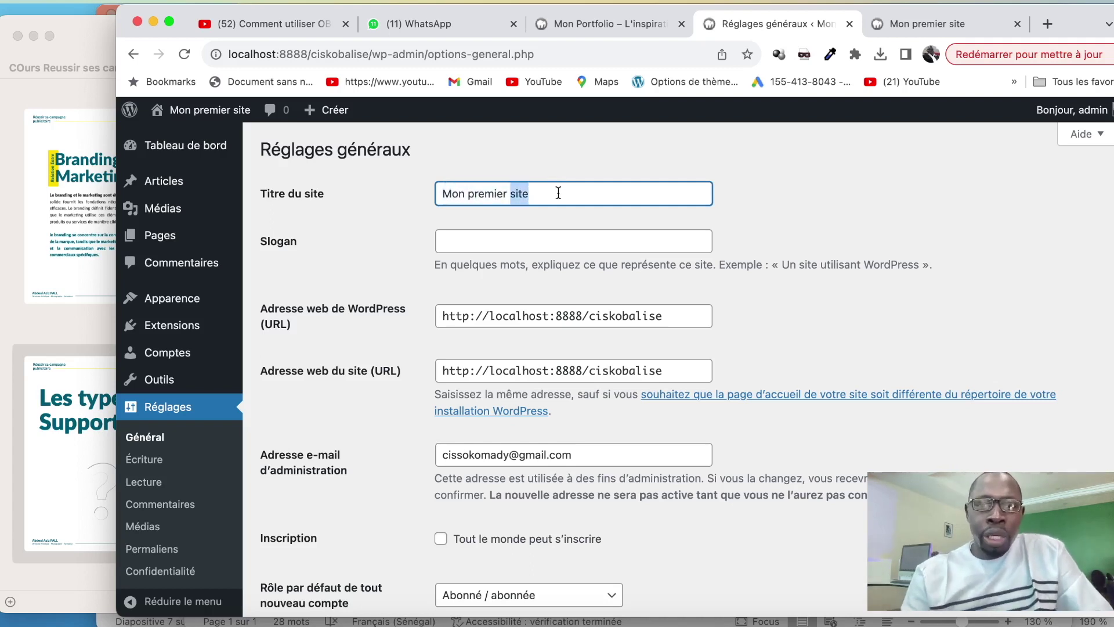
triple_click(558, 194)
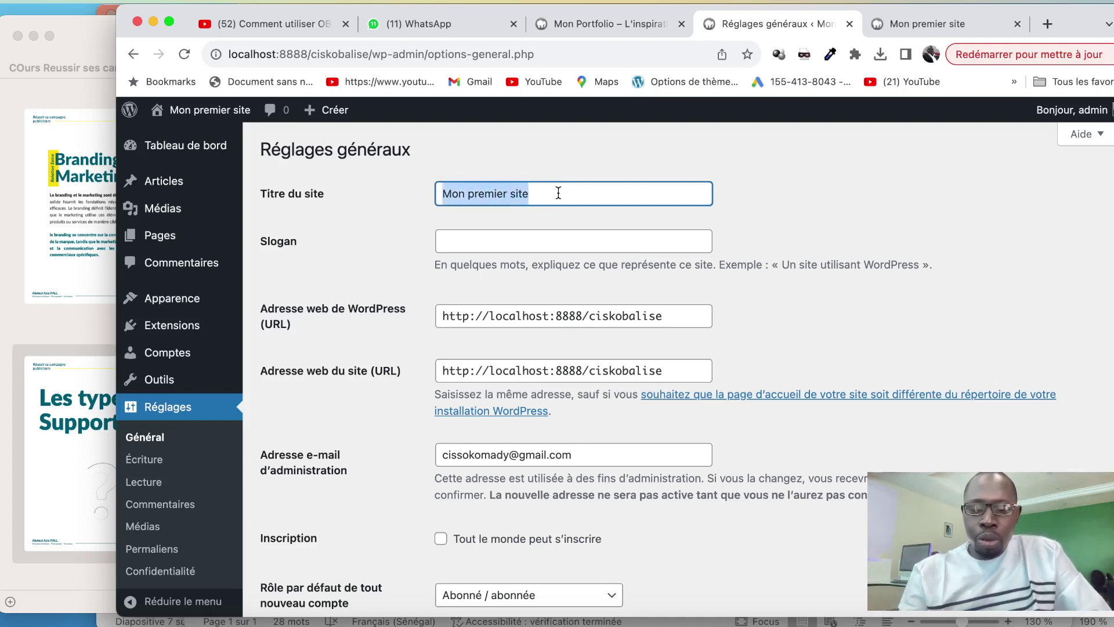
text(Mon P)
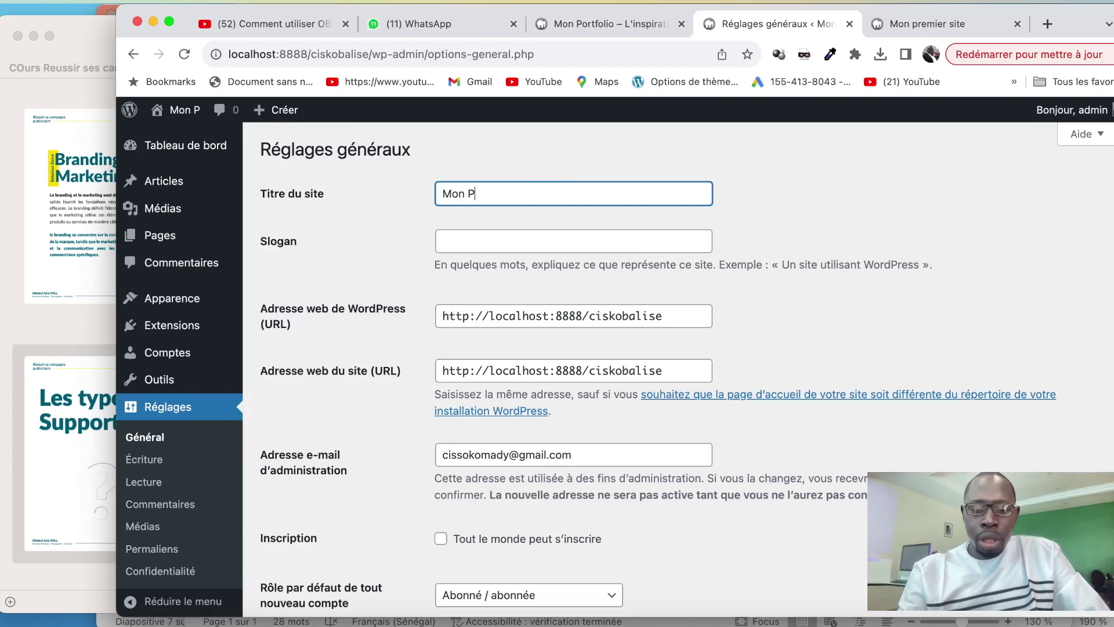
text(ortfol)
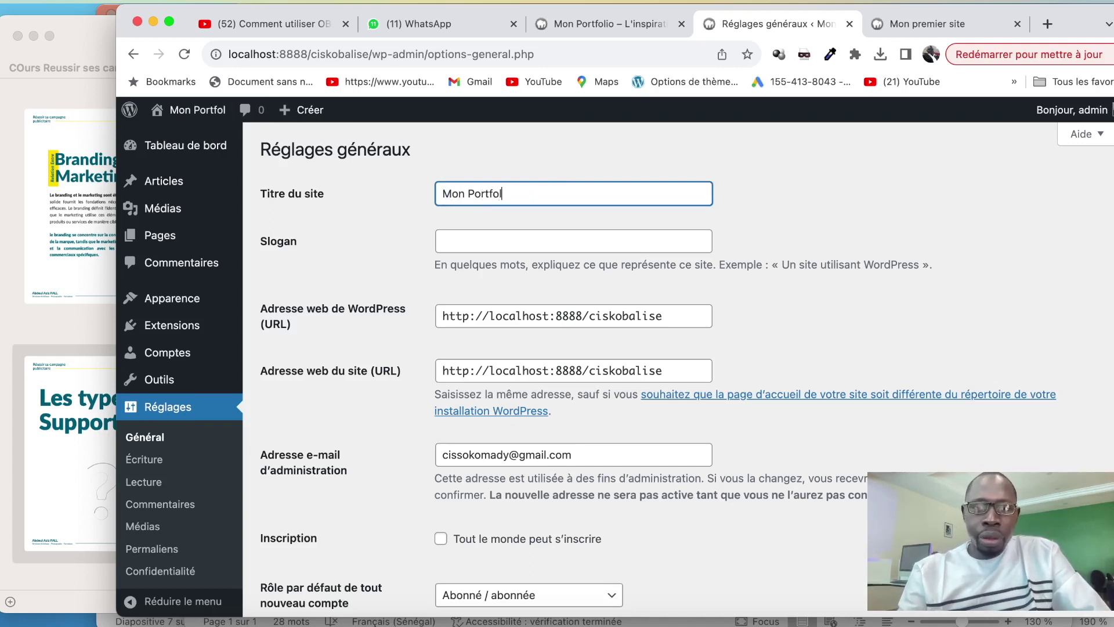
text(io)
Set the slogan to 'L'inspiration n'a pas de frein ....', save, and view the front page
click(534, 235)
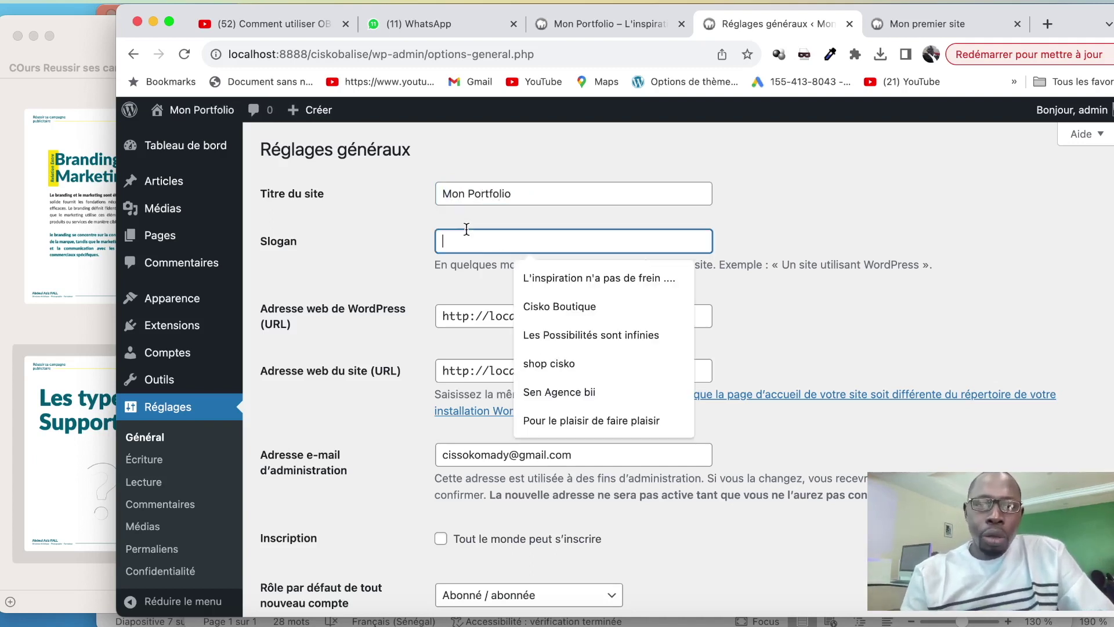
click(537, 273)
scroll(558, 350, down, 10)
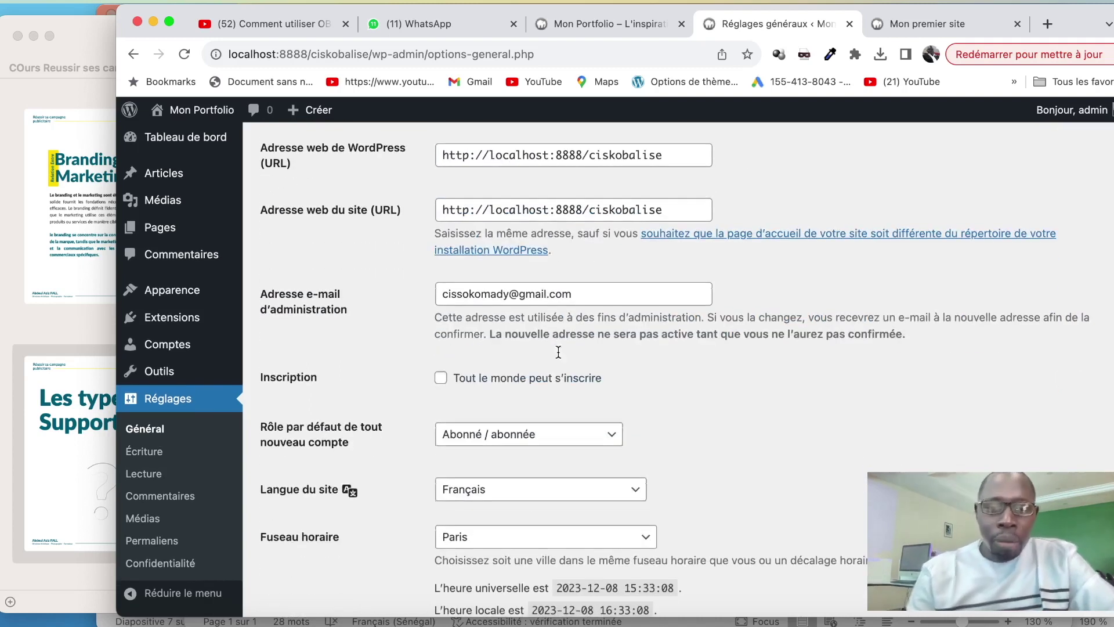
scroll(558, 351, down, 5)
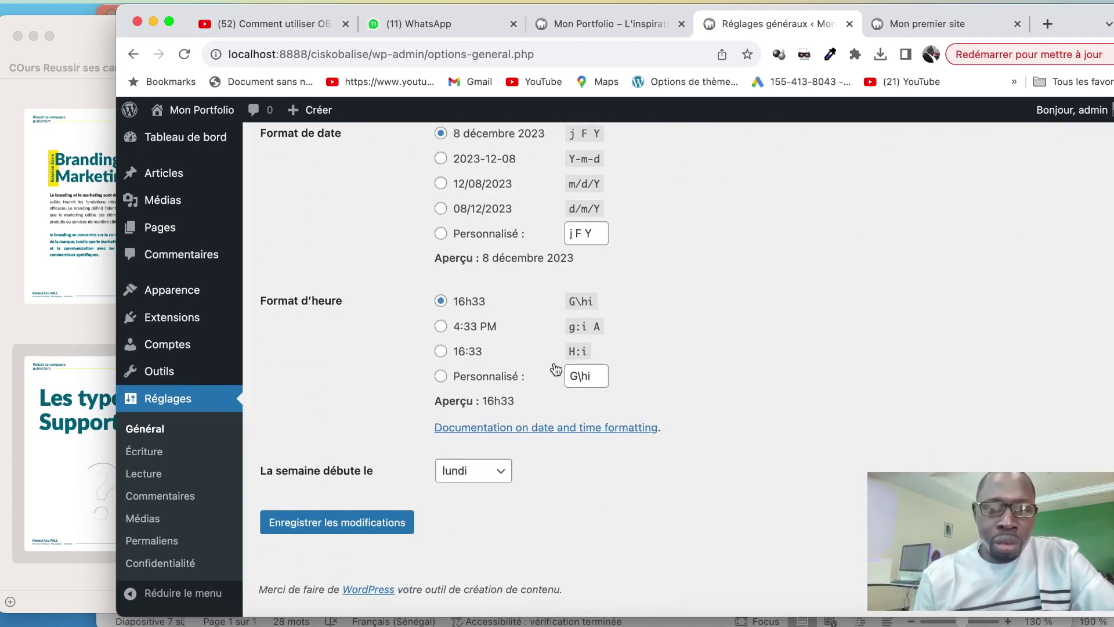
click(323, 539)
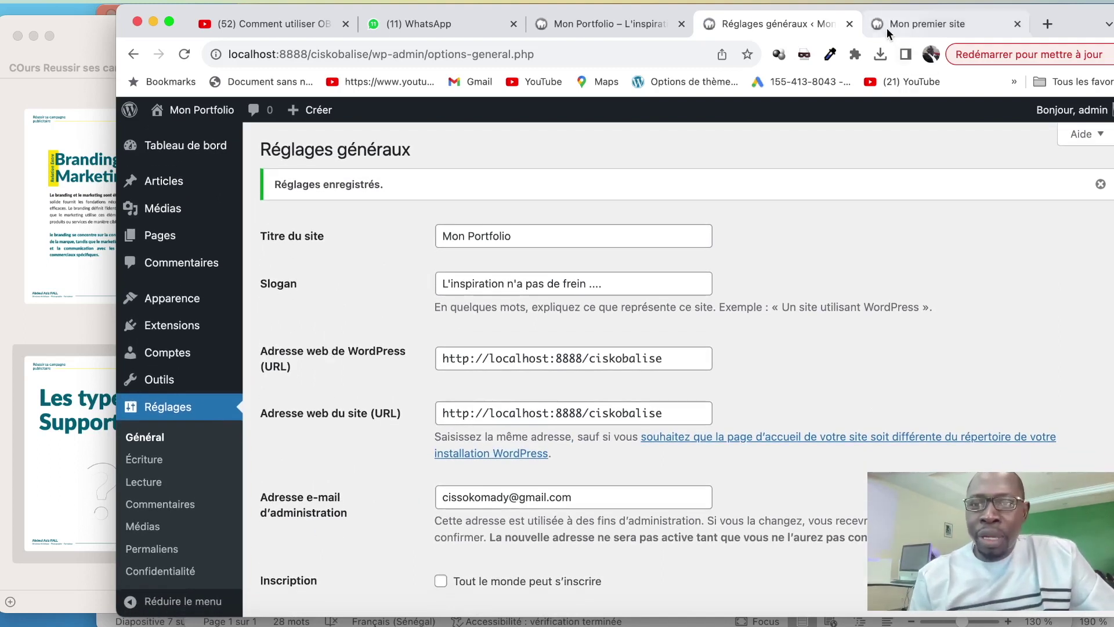
click(887, 28)
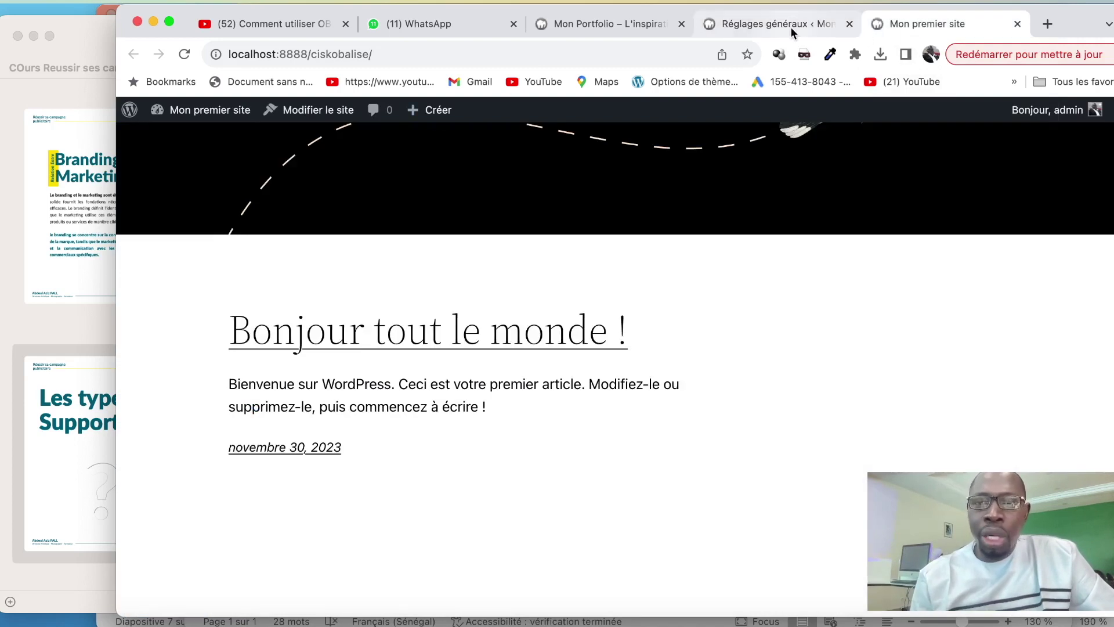
click(788, 26)
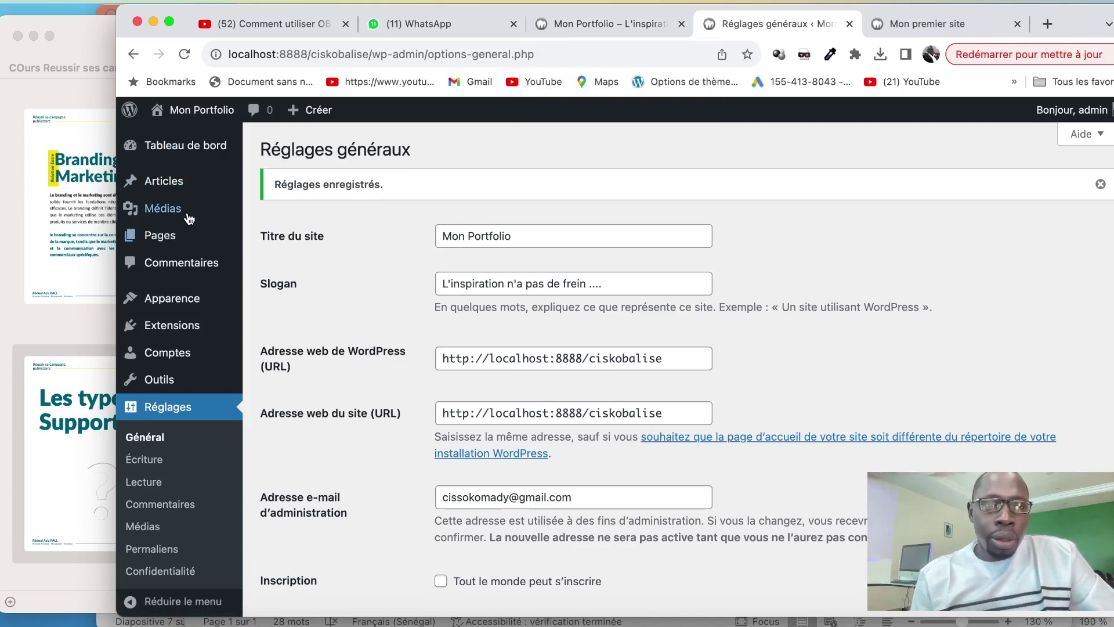
mouse_move(179, 191)
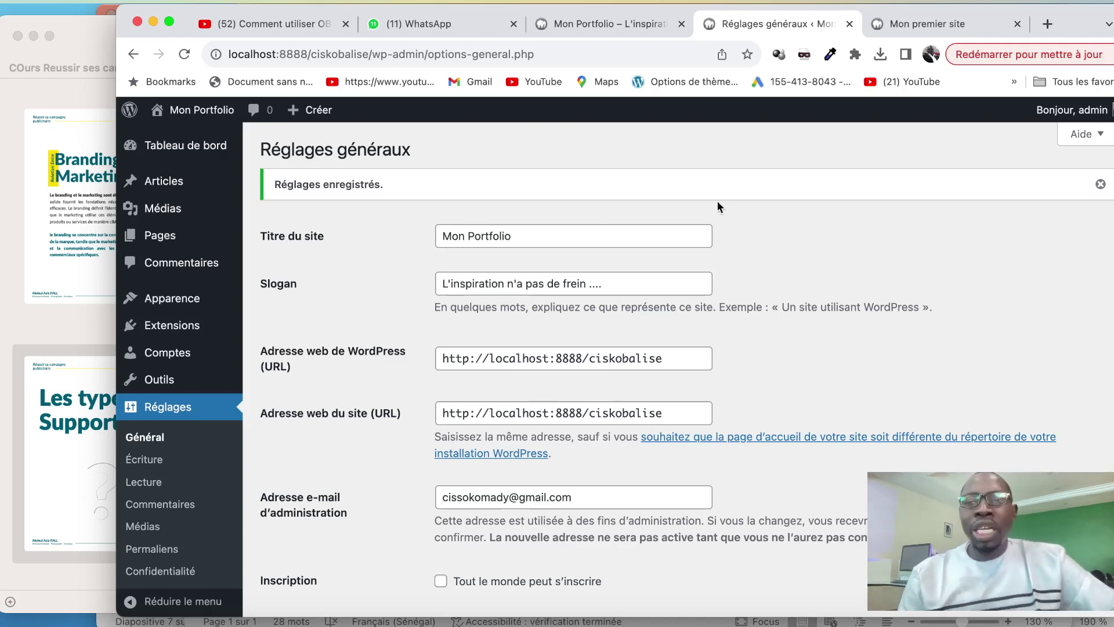
click(1047, 24)
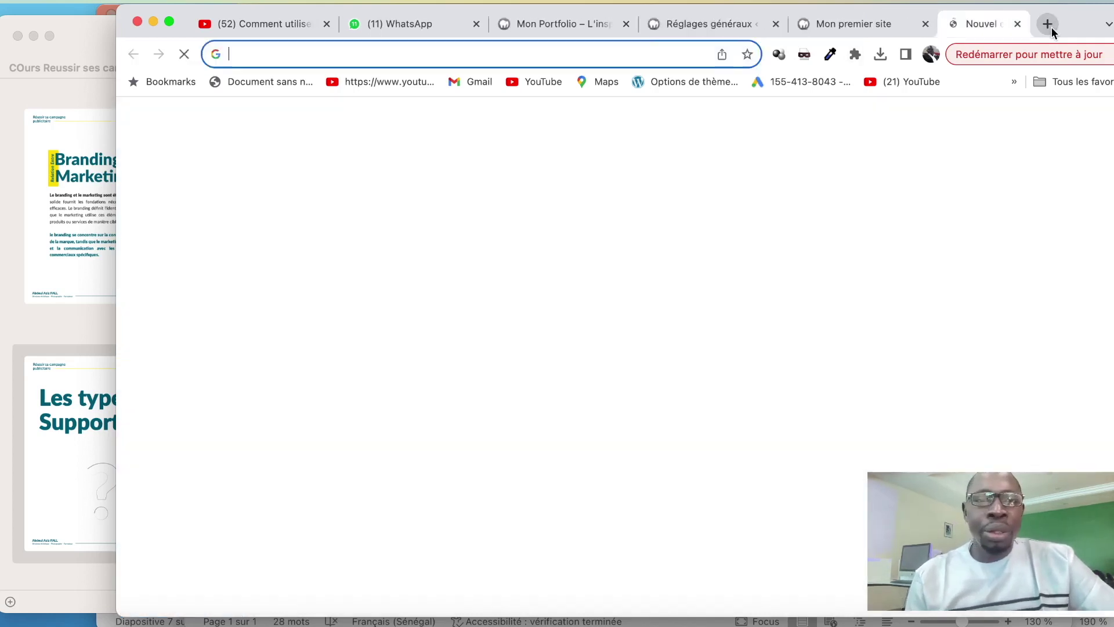
Load fr.wordpress.org and browse its themes directory of 11 602 themes
text(f)
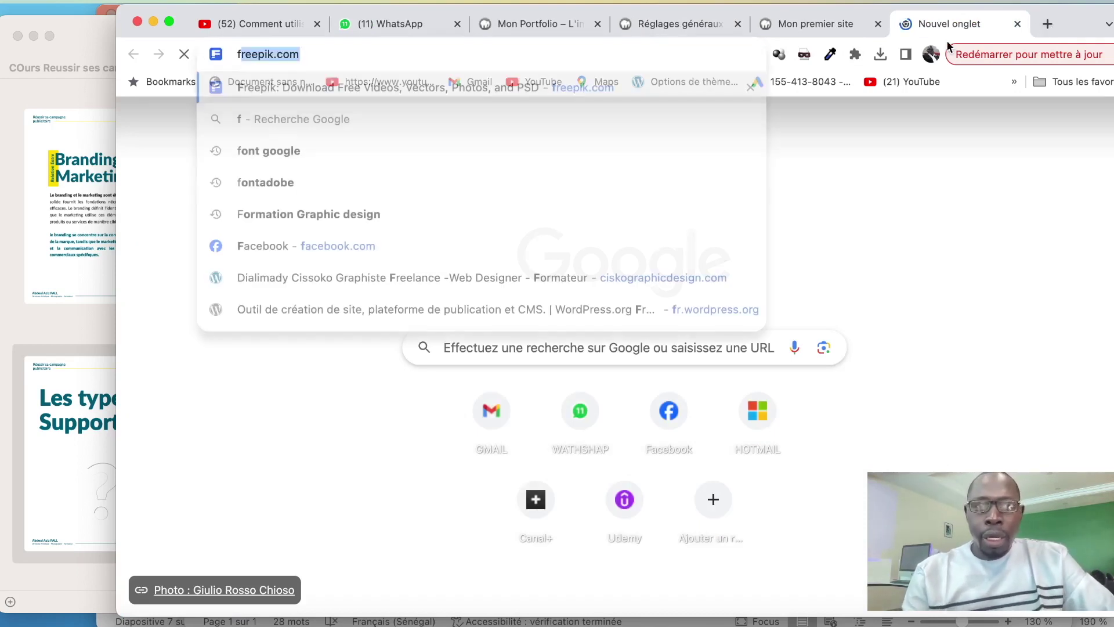
text(r.)
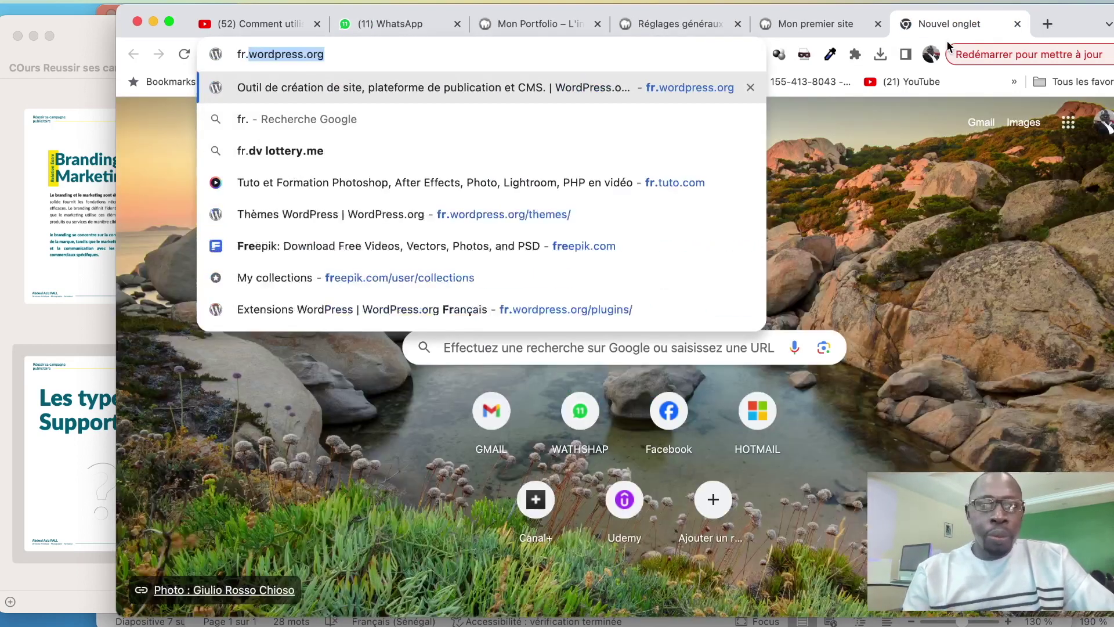
key(Right)
key(Return)
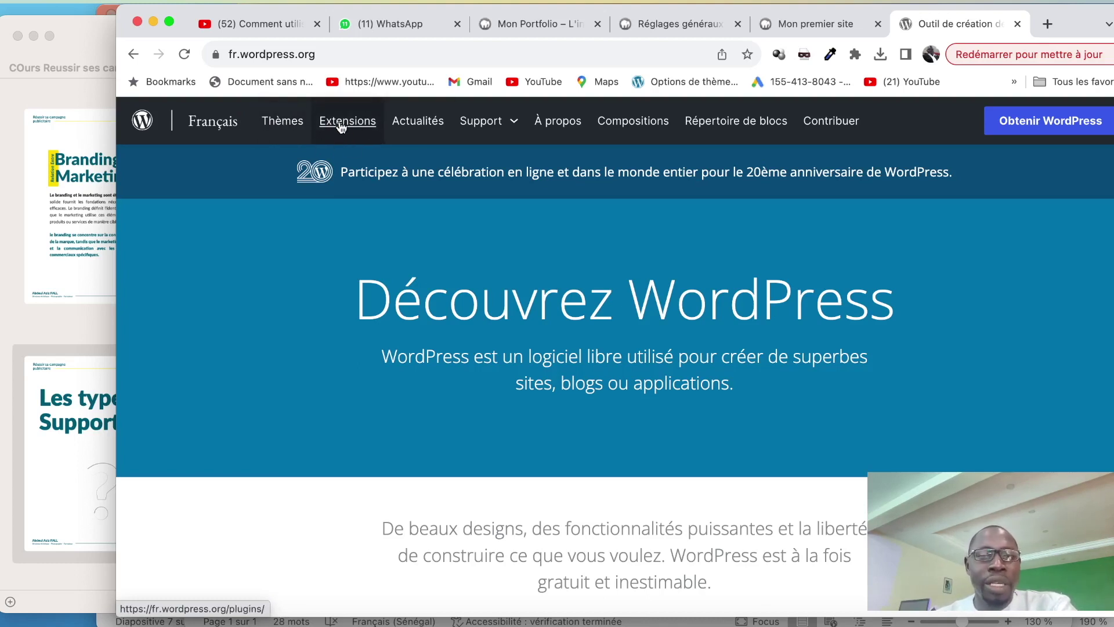
click(278, 123)
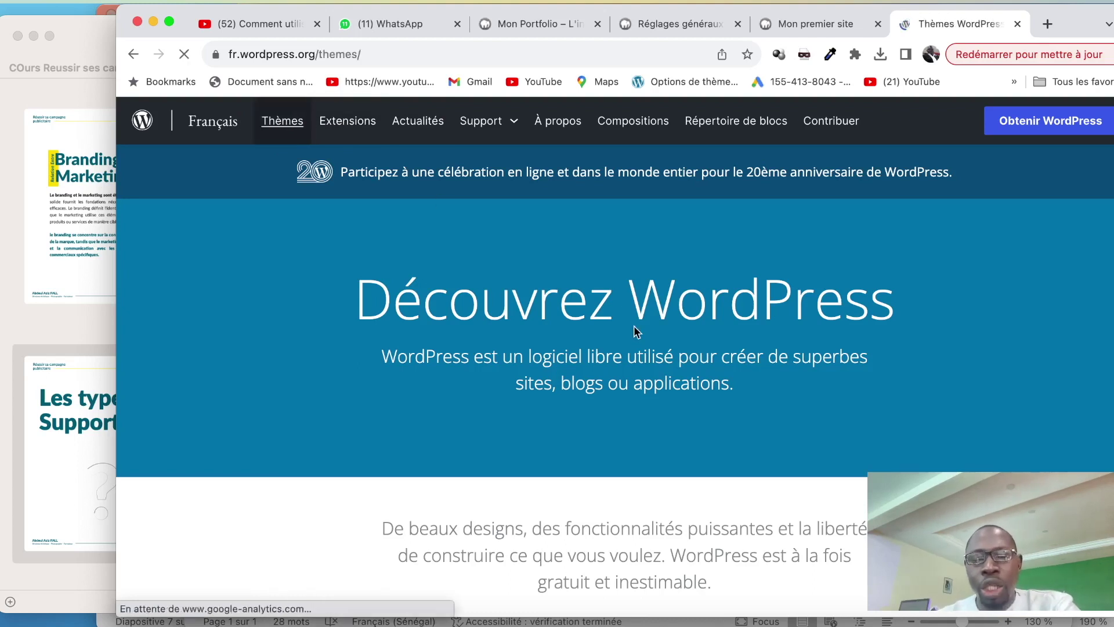
scroll(633, 326, down, 3)
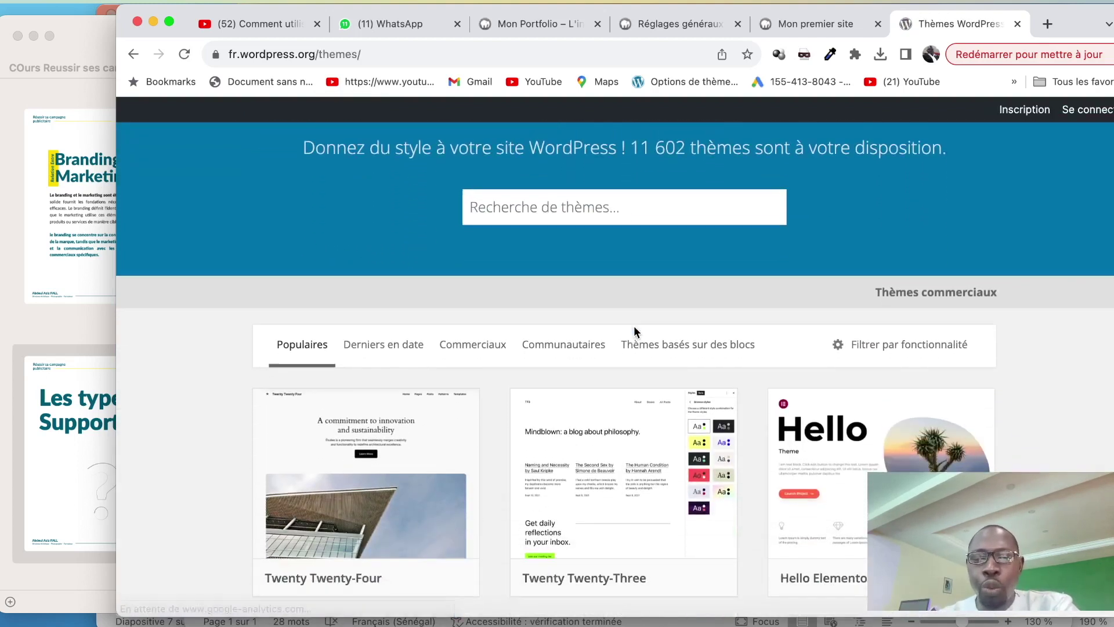
Search the theme directory for 'information' and scroll down to Cream Magazine
scroll(634, 329, up, 3)
click(513, 346)
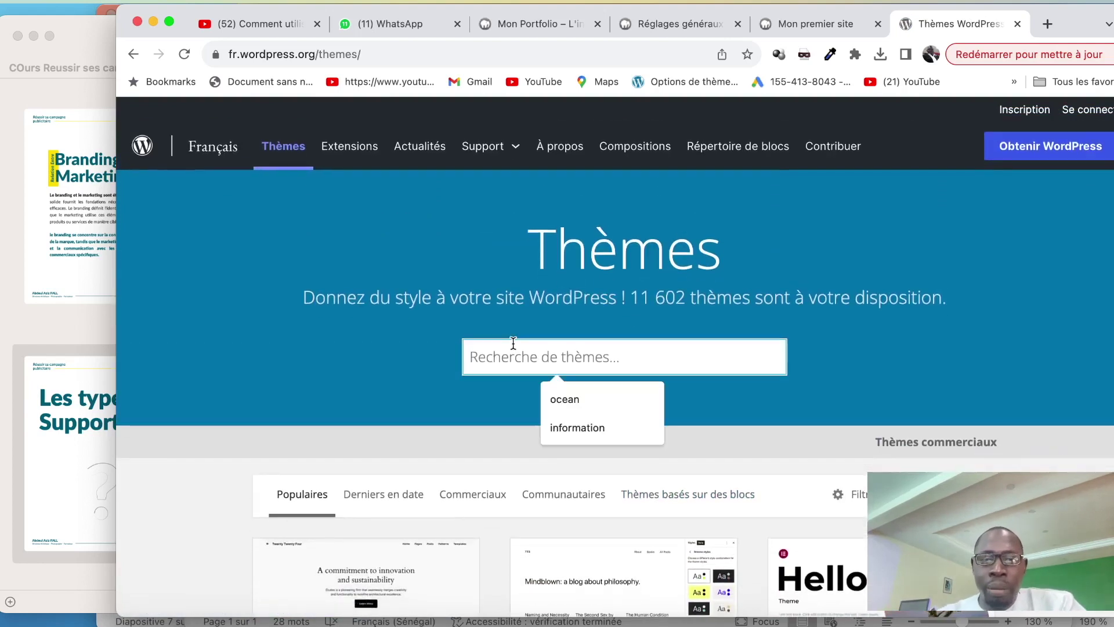
click(566, 429)
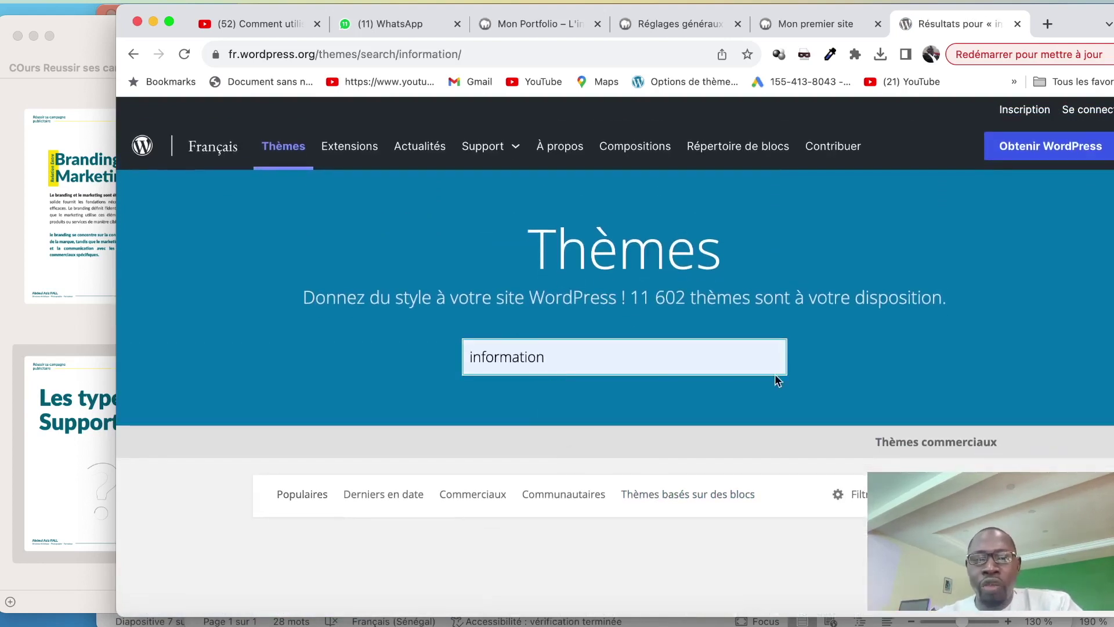
scroll(777, 380, down, 5)
scroll(697, 540, down, 3)
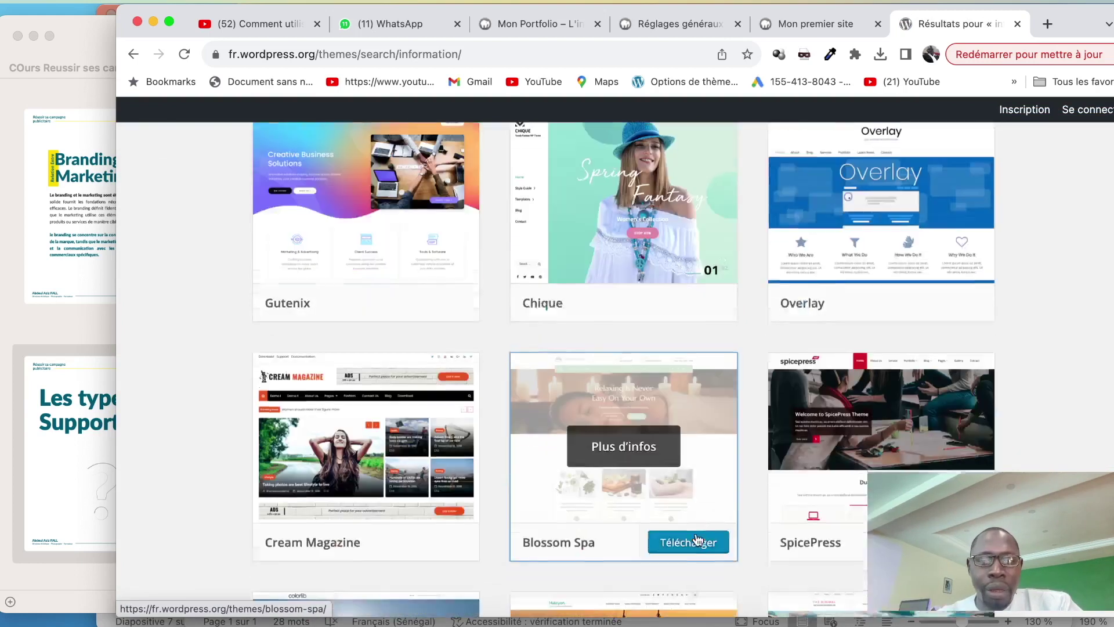
scroll(413, 474, down, 4)
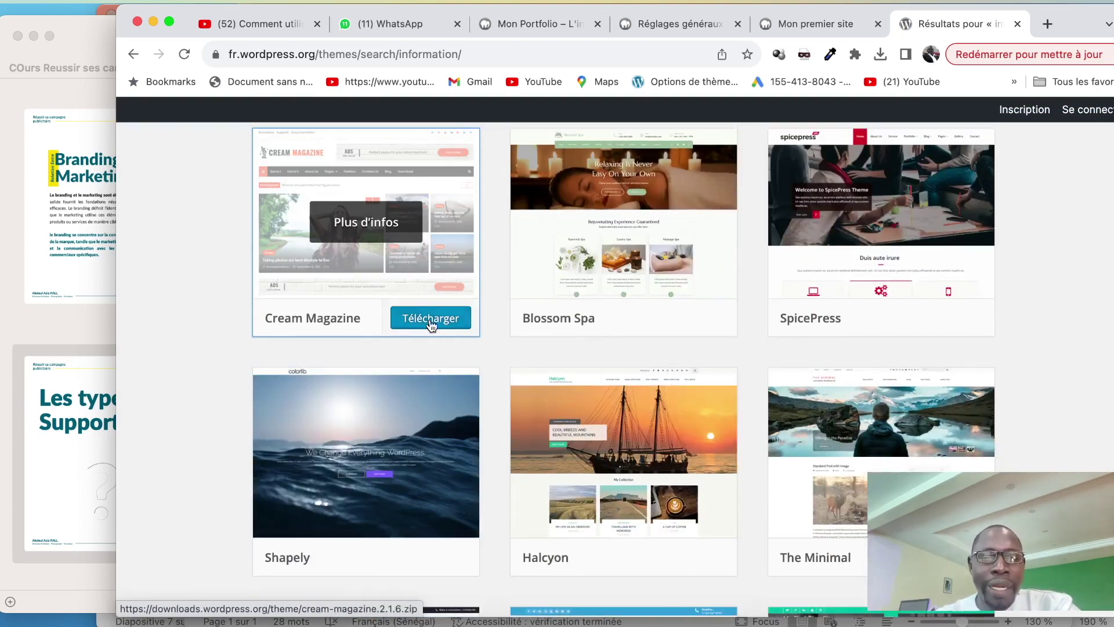
Download the Cream Magazine 2.1.6 theme zip and confirm it in the downloads list
click(432, 319)
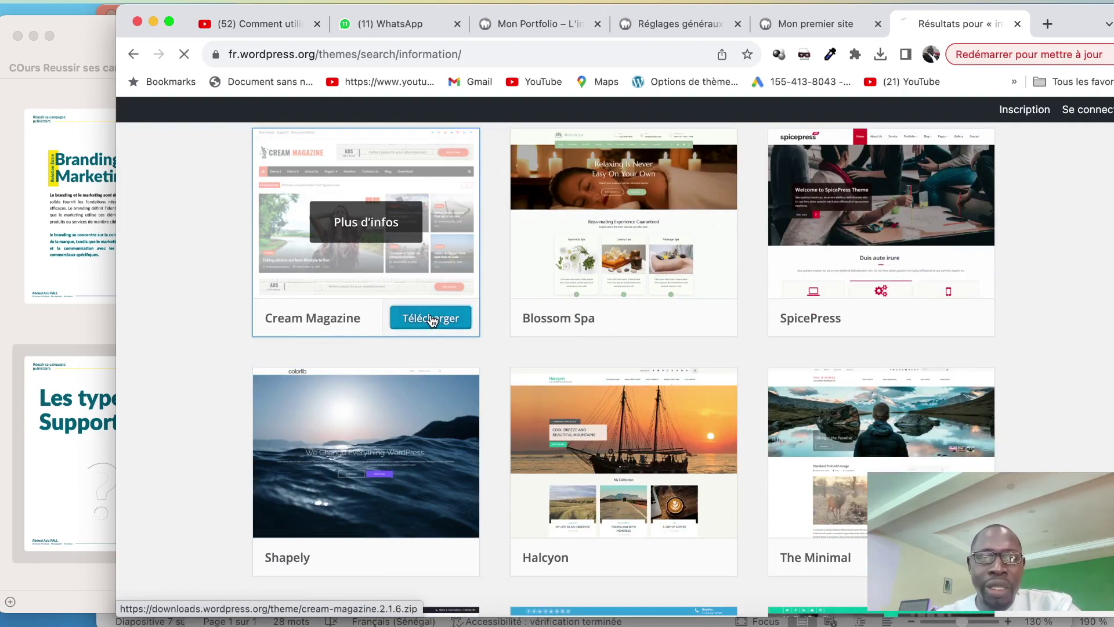
click(876, 57)
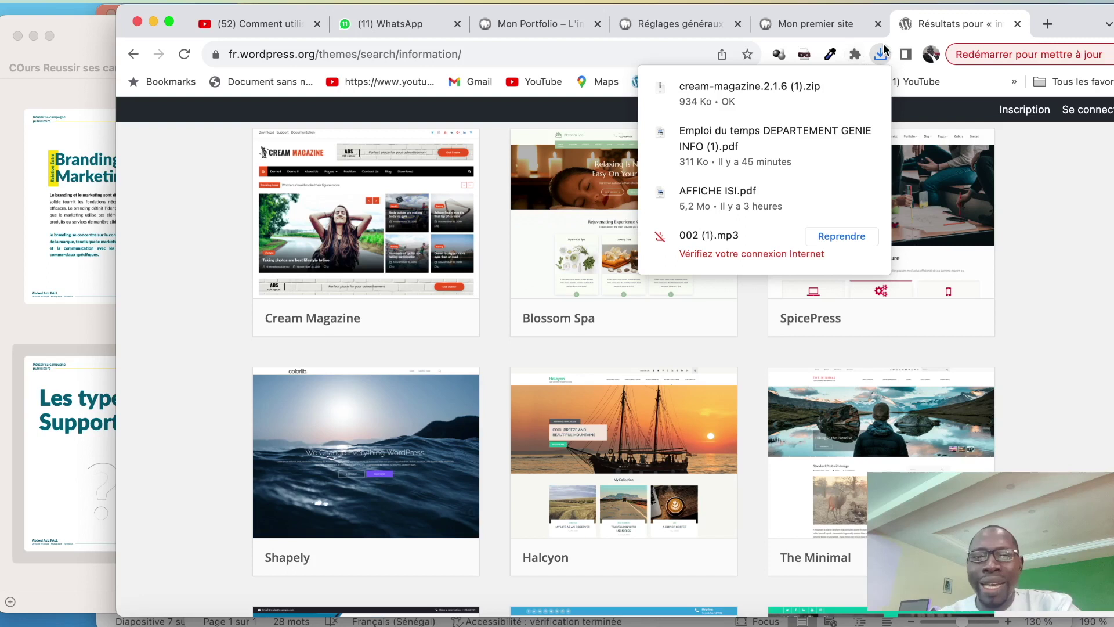
scroll(482, 355, up, 10)
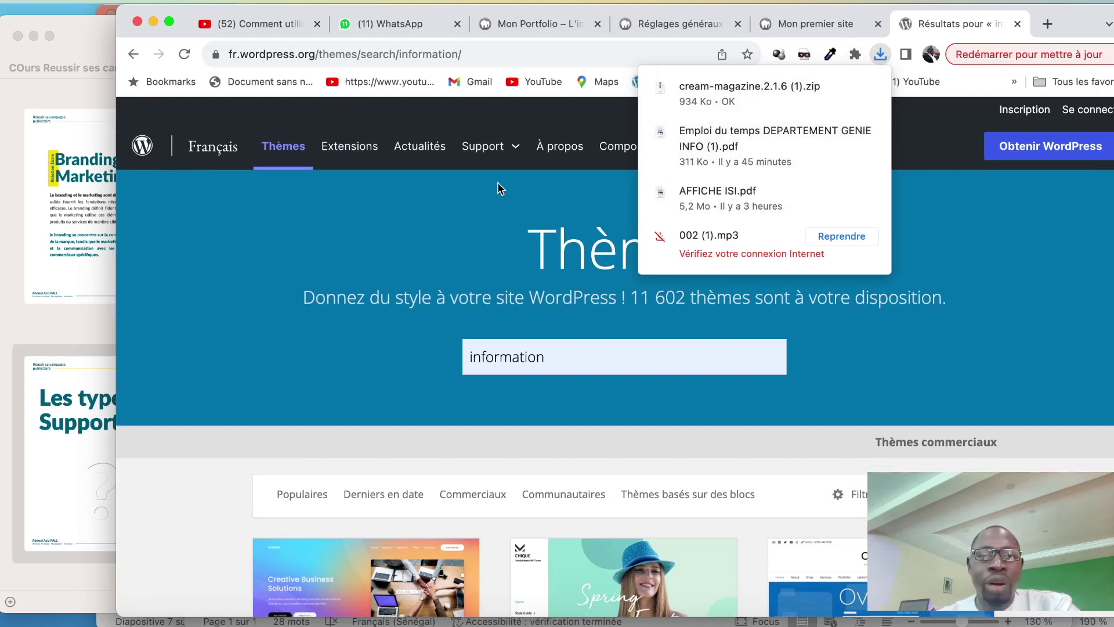
click(392, 124)
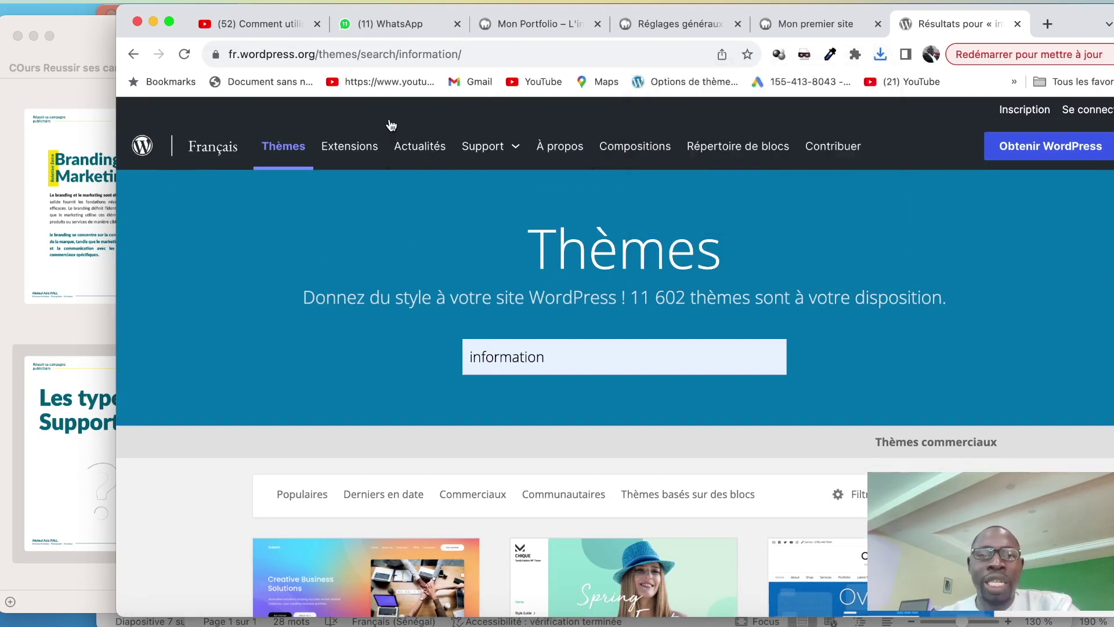
click(355, 154)
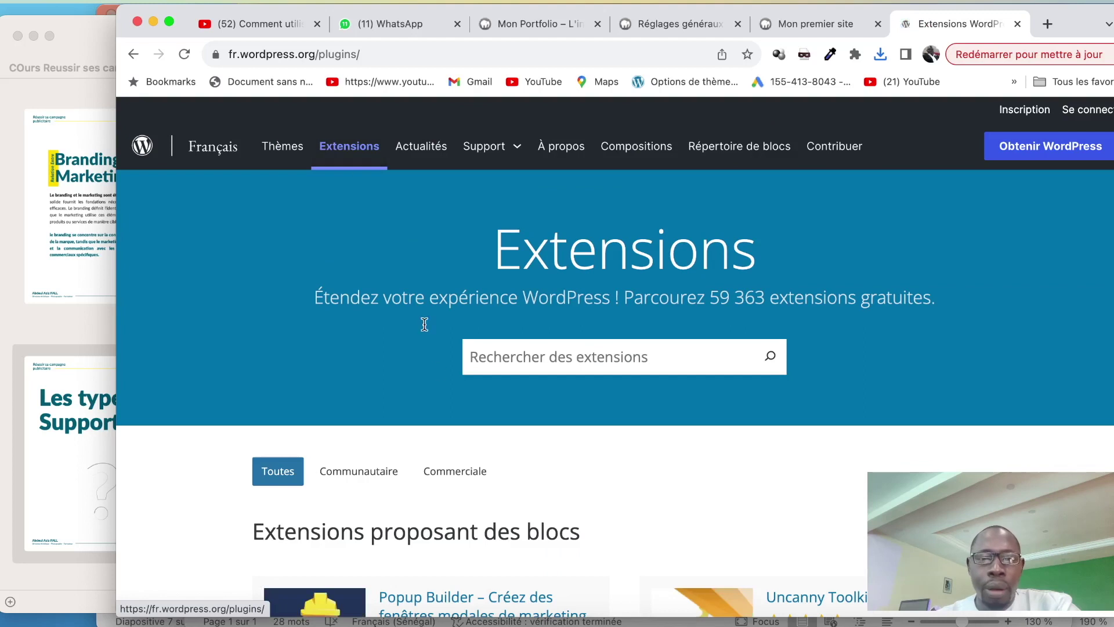
Search the WordPress.org plugin directory for 'editor'
scroll(436, 366, down, 6)
scroll(437, 365, up, 6)
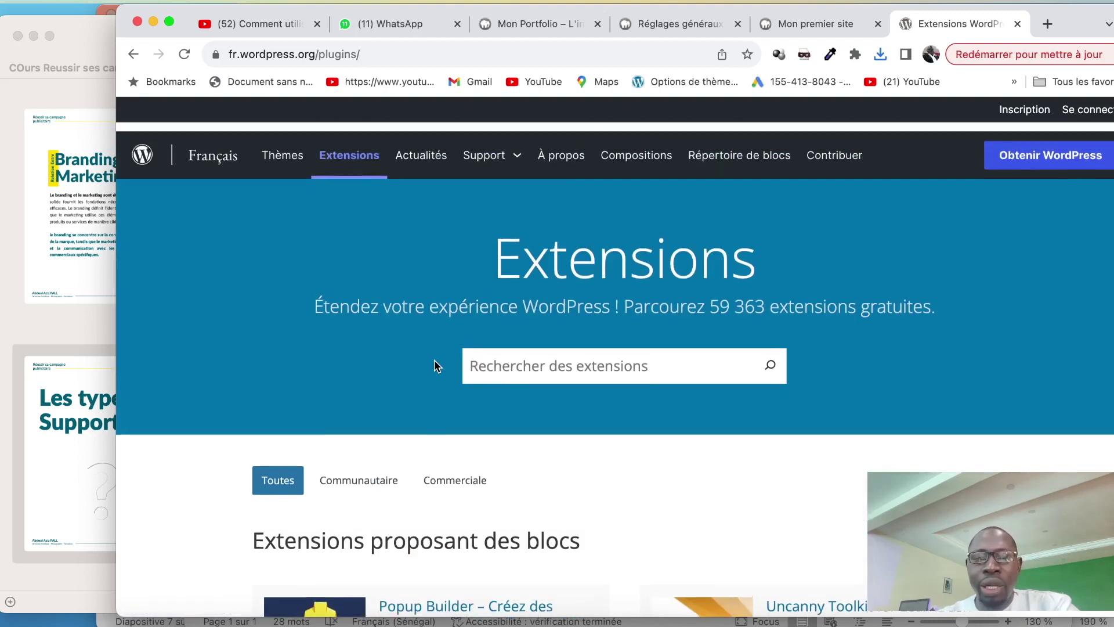
click(504, 360)
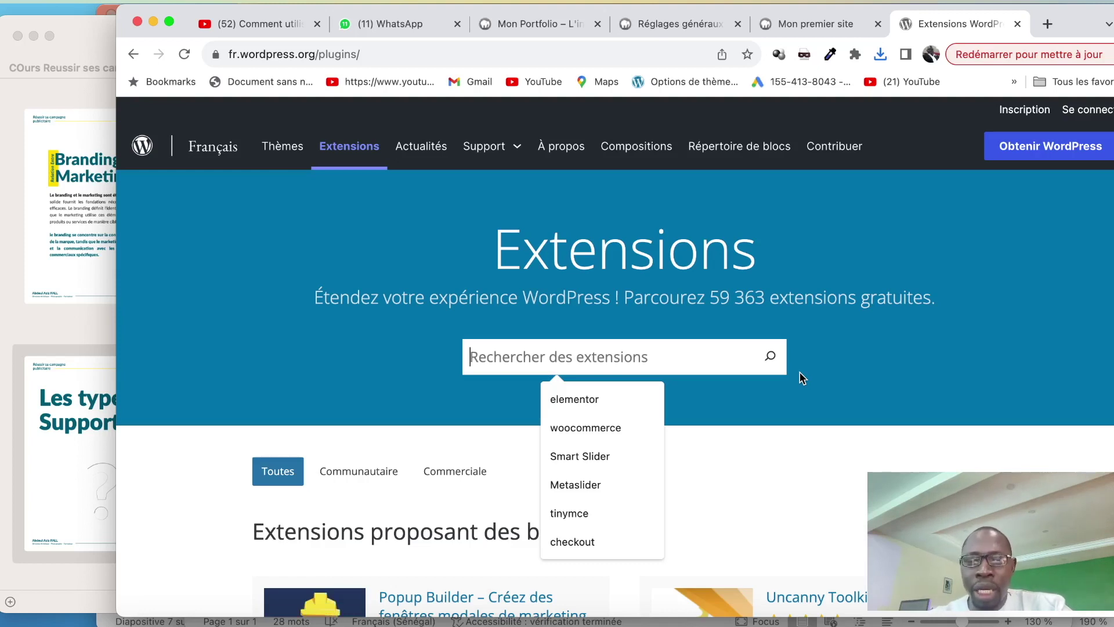
click(690, 625)
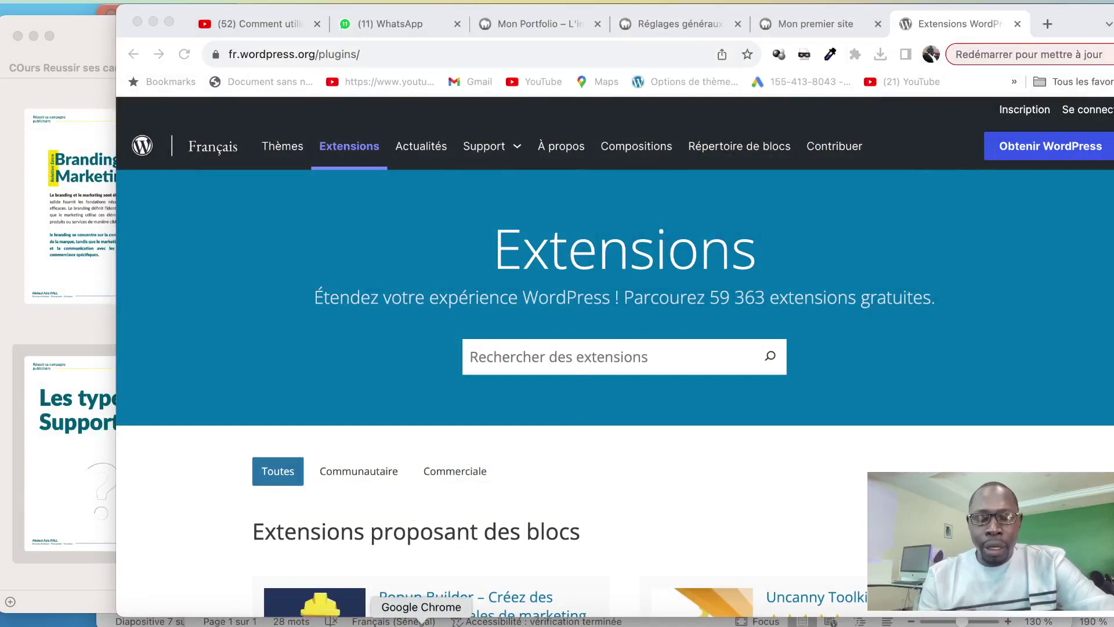
click(421, 625)
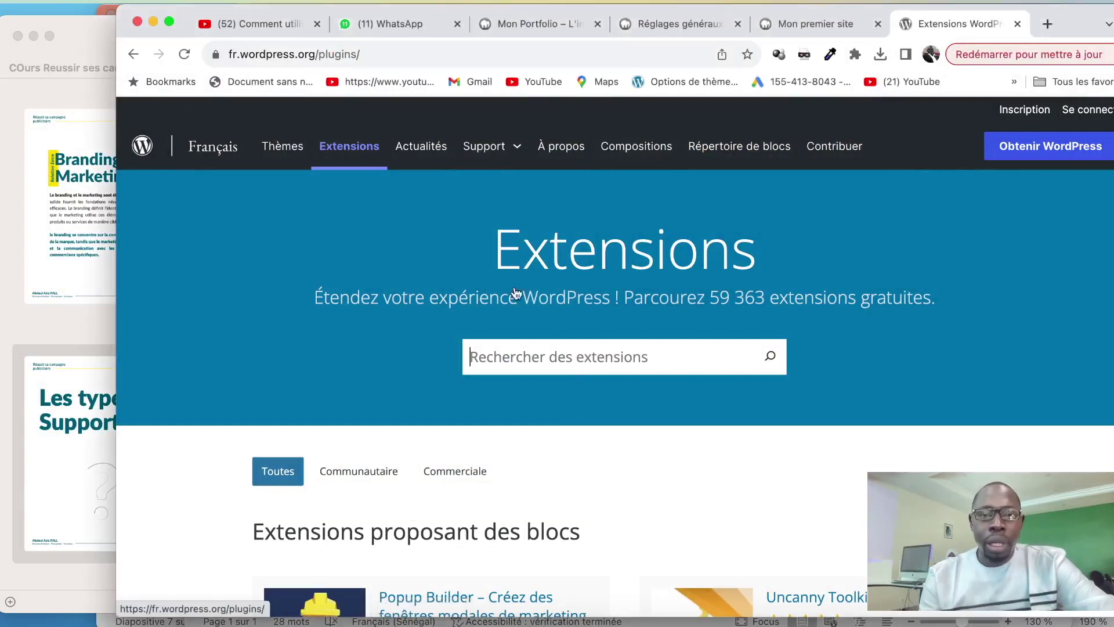
text(editor)
click(568, 392)
click(769, 356)
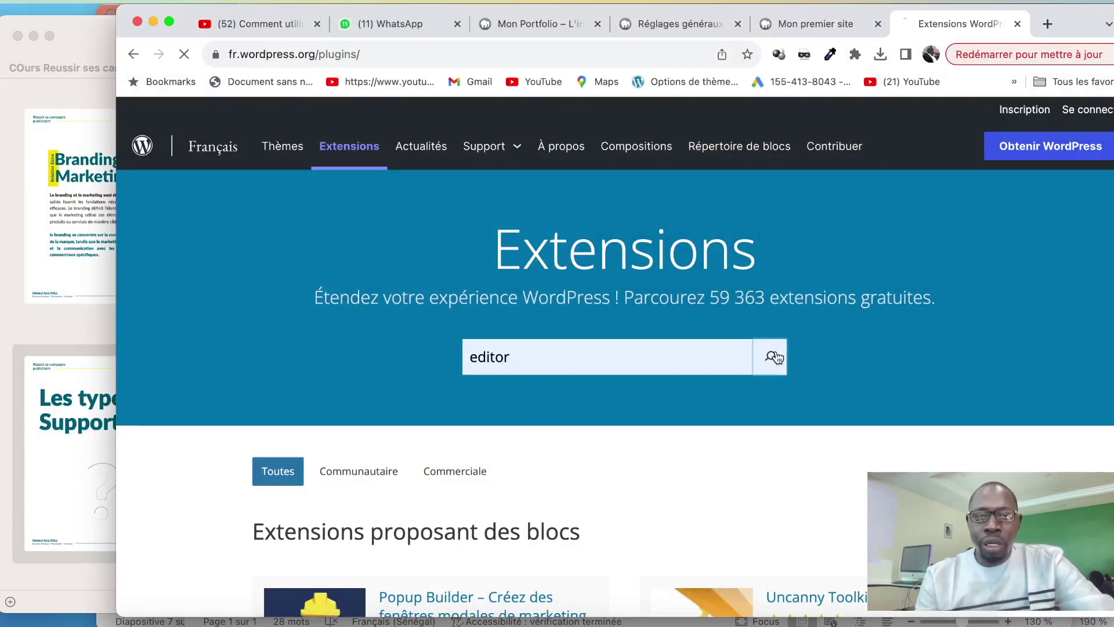
scroll(736, 341, down, 3)
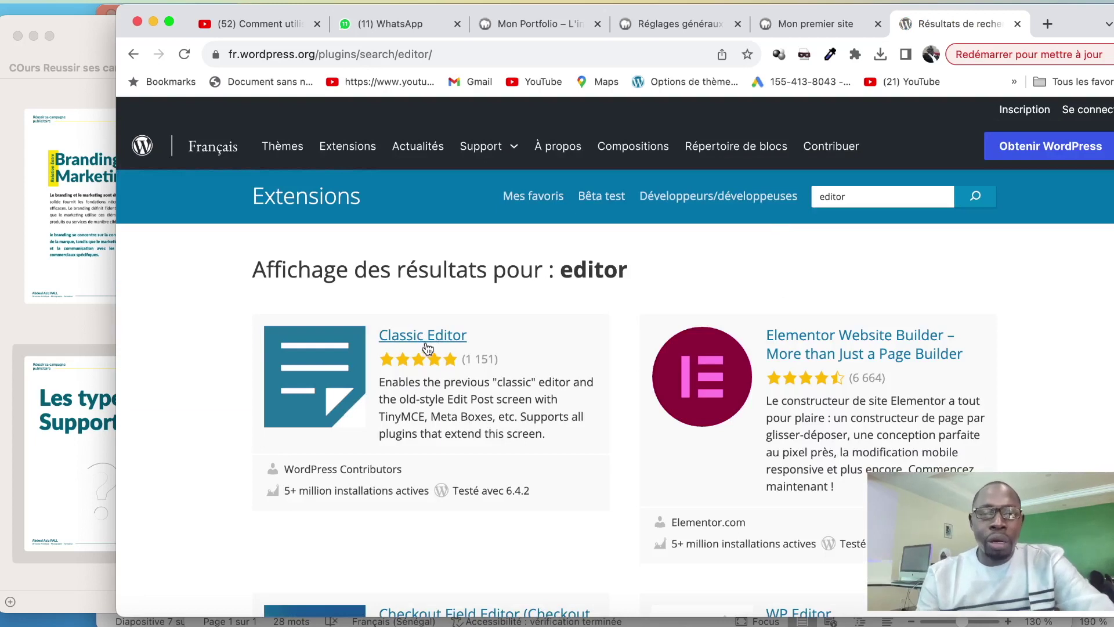
scroll(425, 346, down, 2)
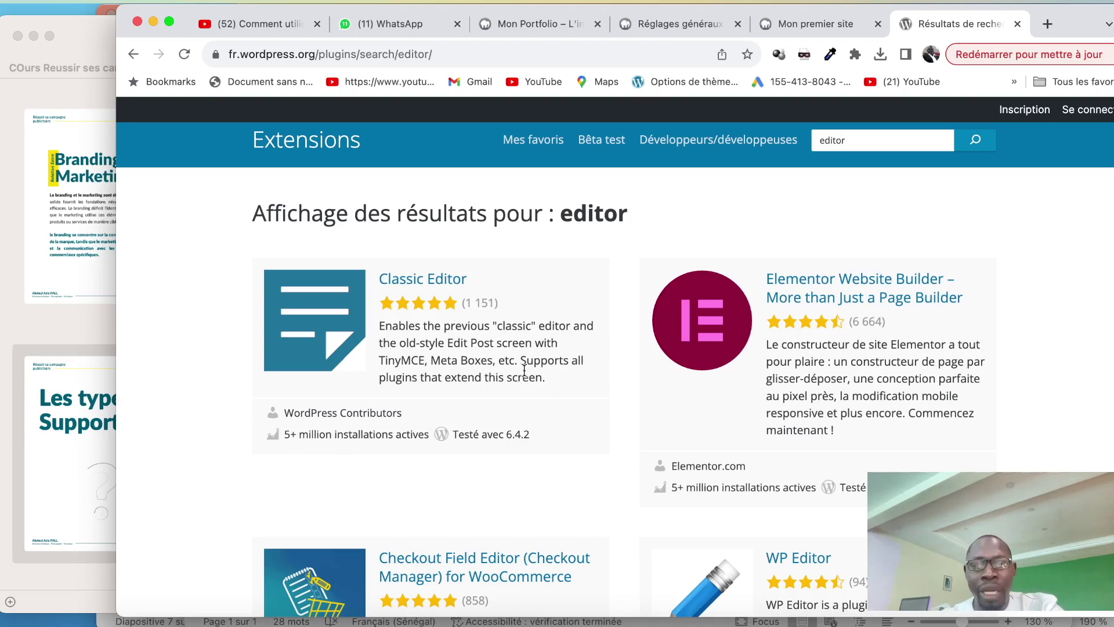
scroll(486, 365, up, 2)
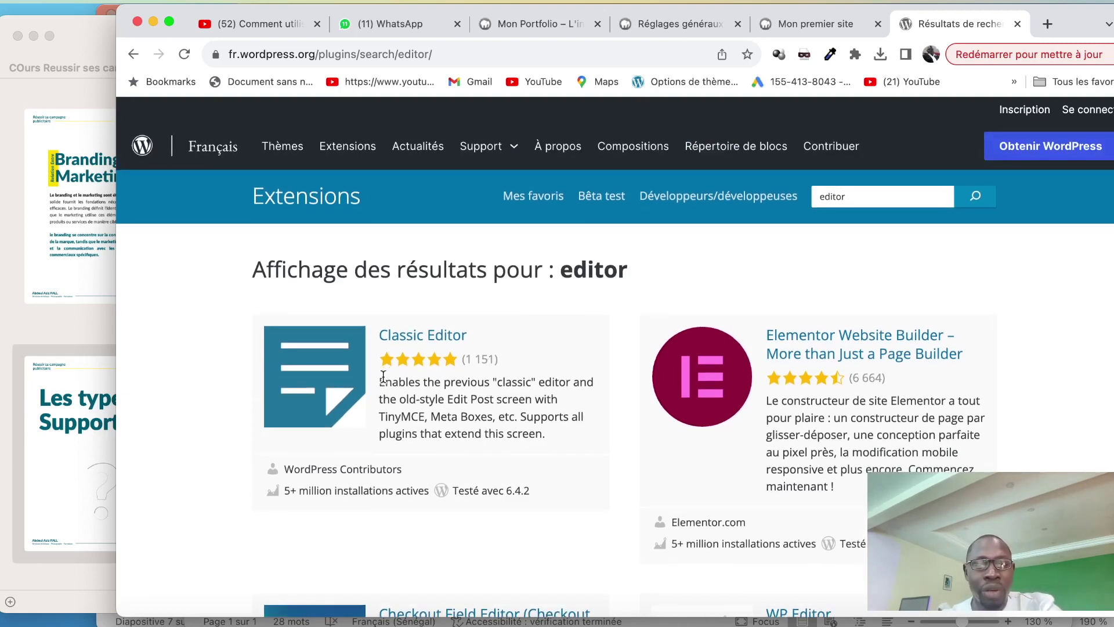
Download the Classic Editor plugin and reveal classic-editor.1.6.3.zip in its folder
click(328, 362)
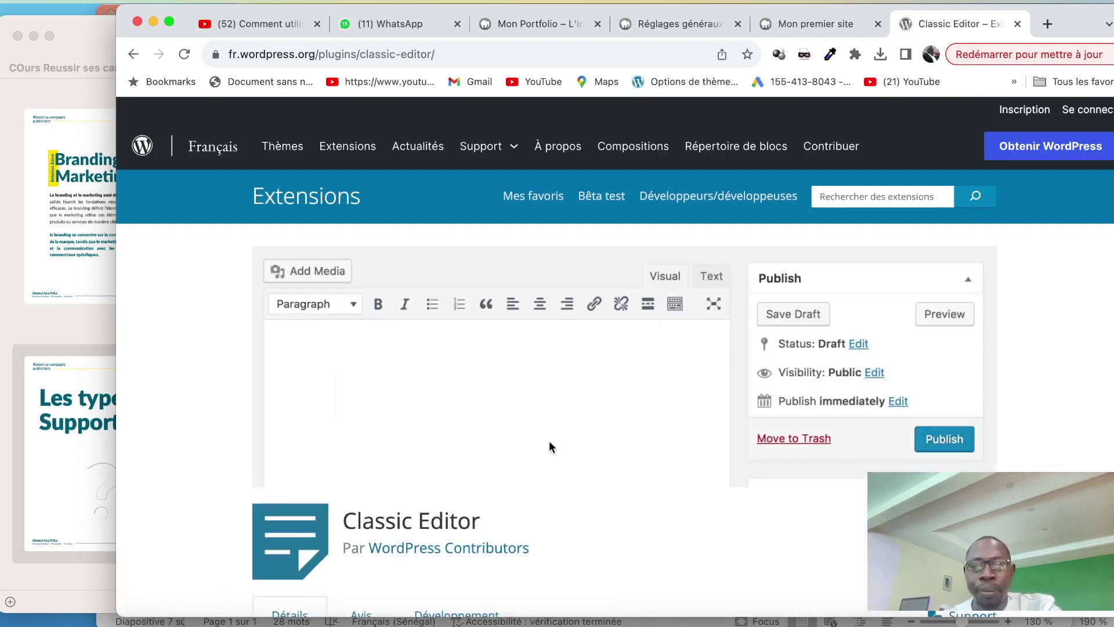
scroll(549, 441, down, 3)
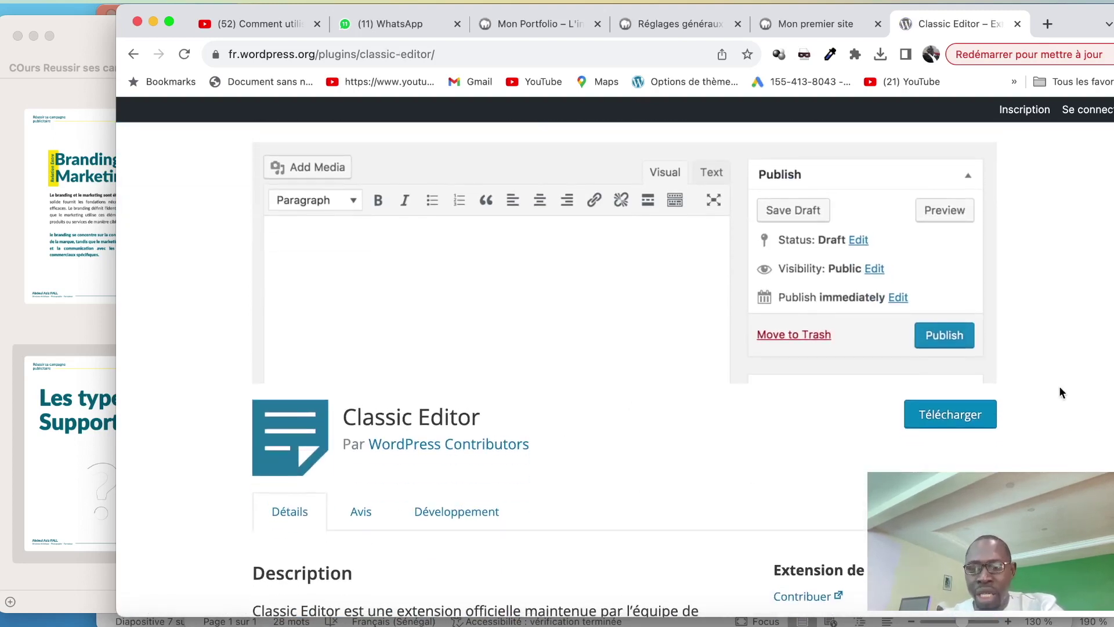
click(957, 417)
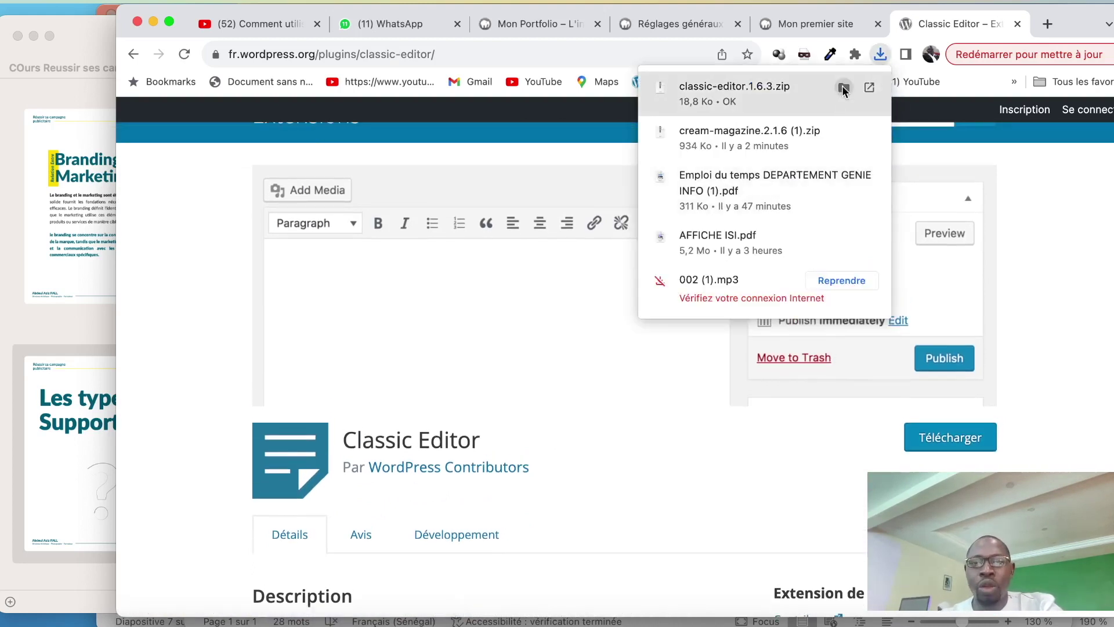
click(843, 88)
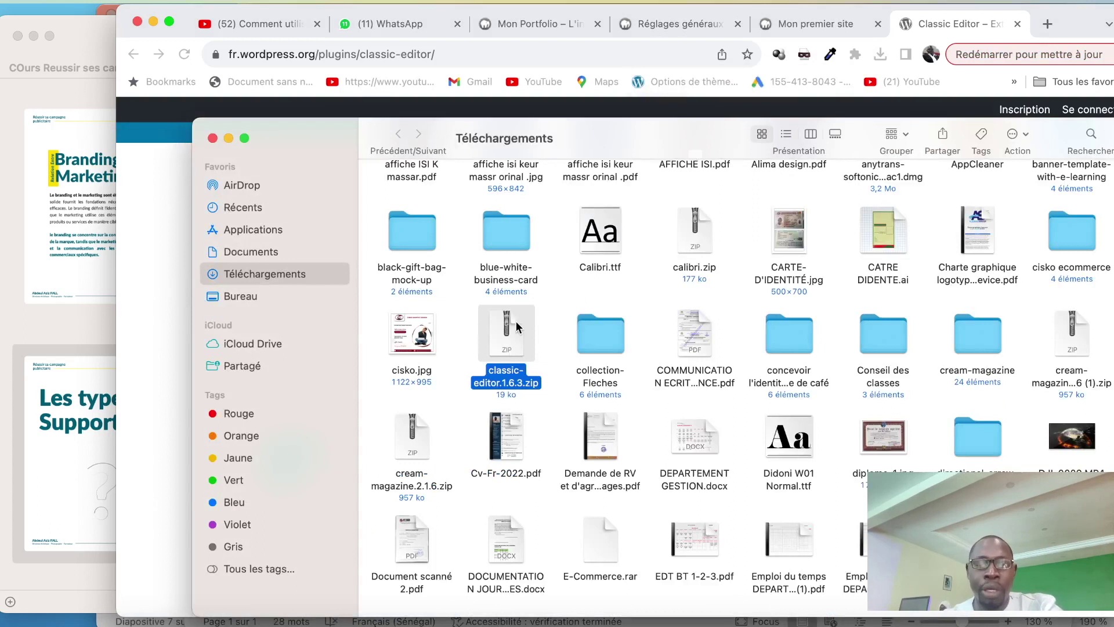
Unzip classic-editor.1.6.3.zip into a classic-editor folder in Downloads
drag(509, 344, 531, 366)
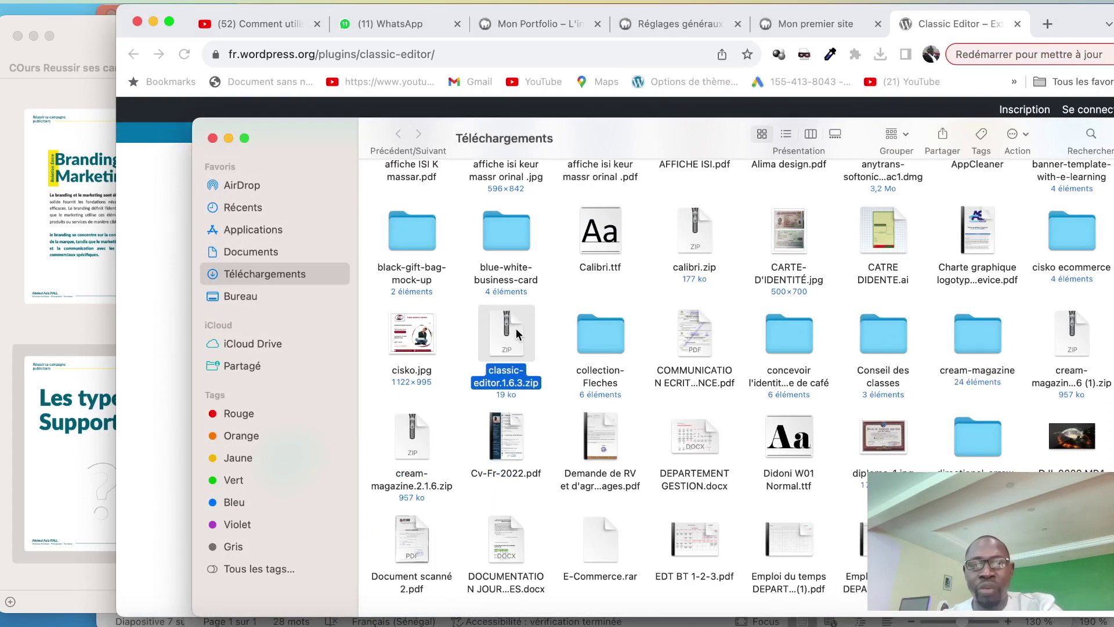
right_click(500, 330)
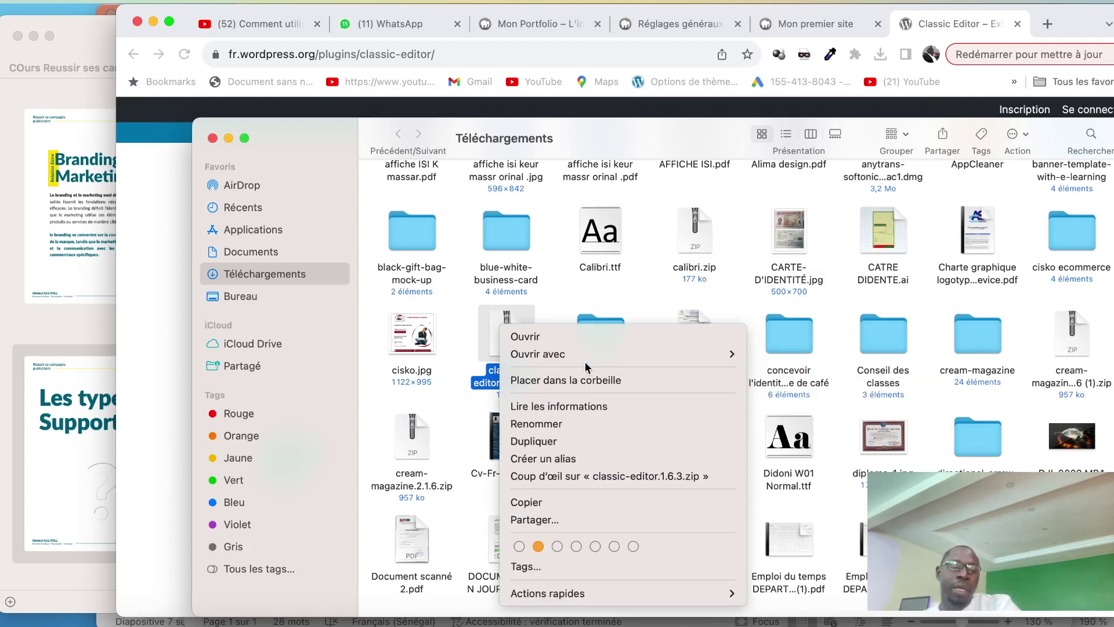
click(558, 299)
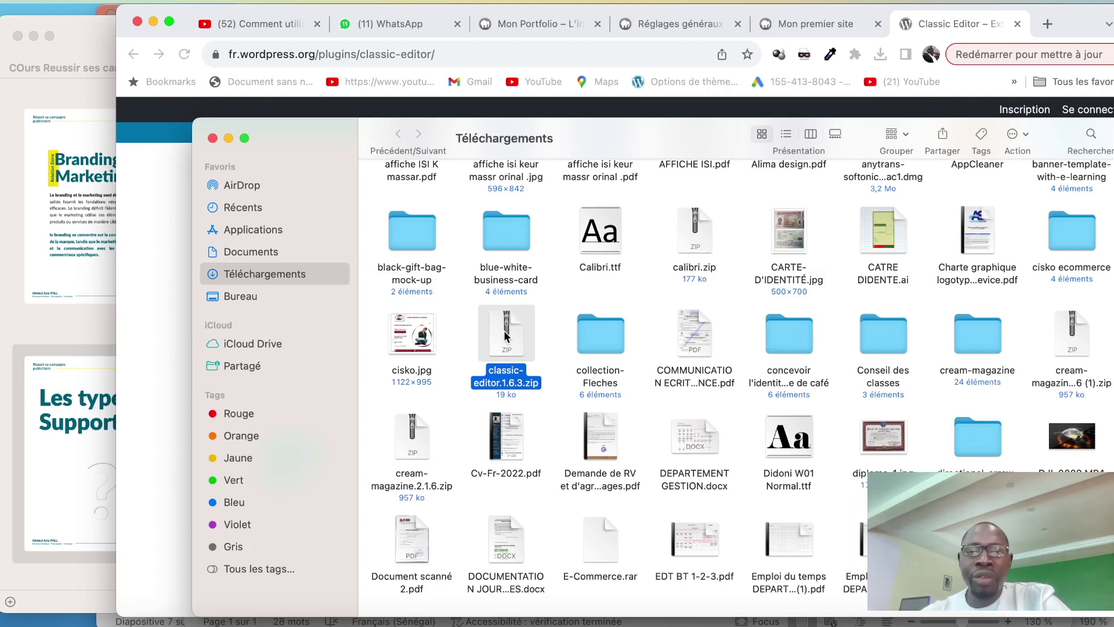
right_click(504, 334)
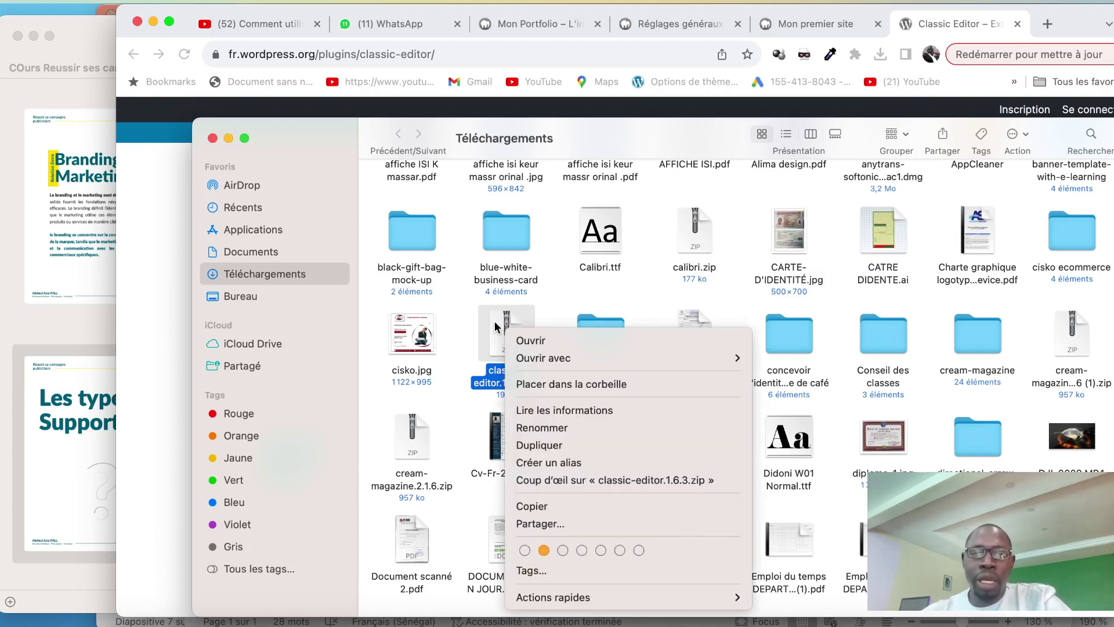
click(503, 330)
double_click(503, 329)
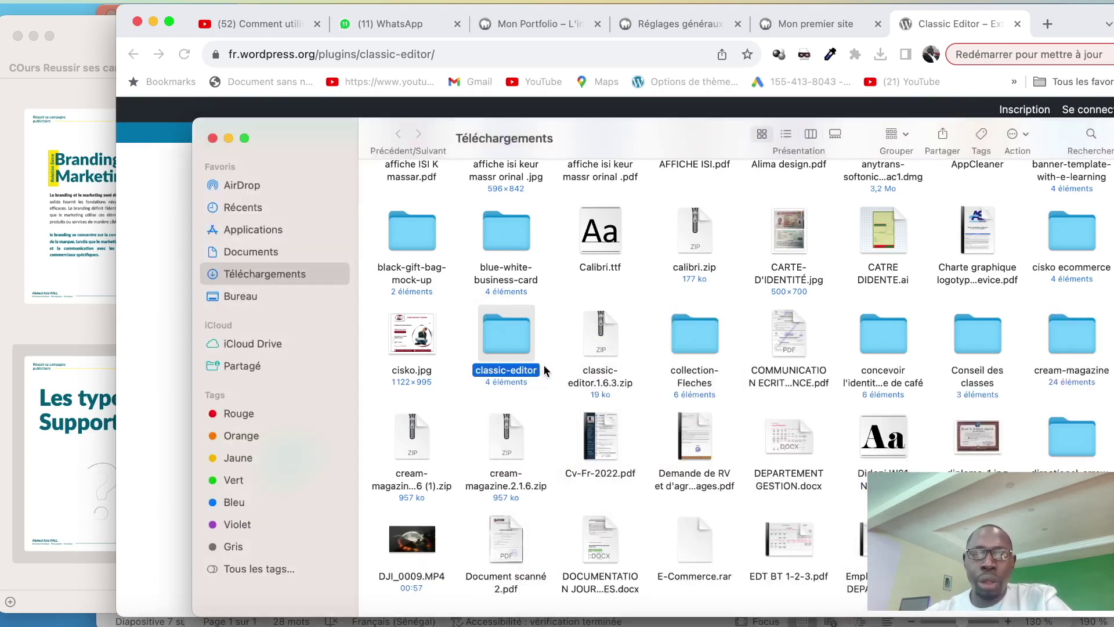
drag(519, 358, 540, 386)
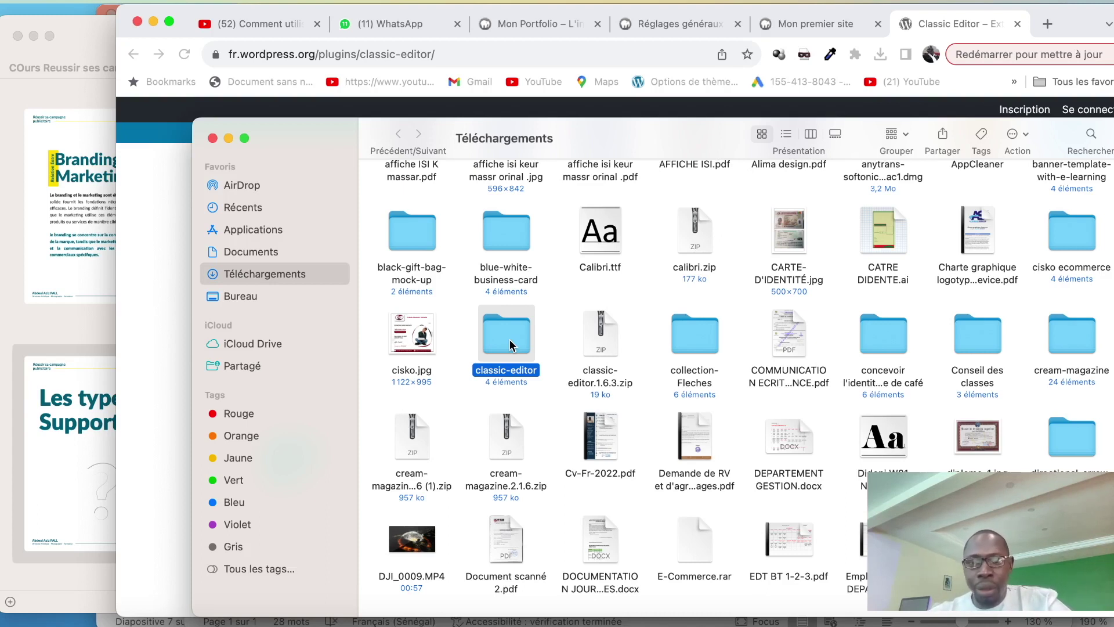
Copy the extracted classic-editor folder, then go to Applications
right_click(509, 339)
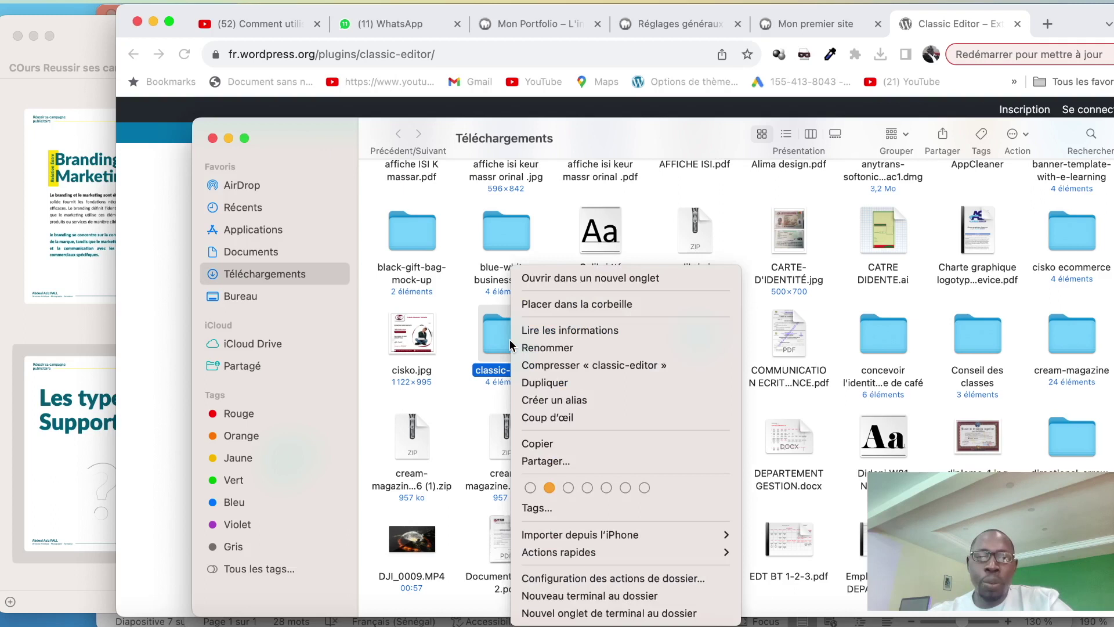
click(542, 445)
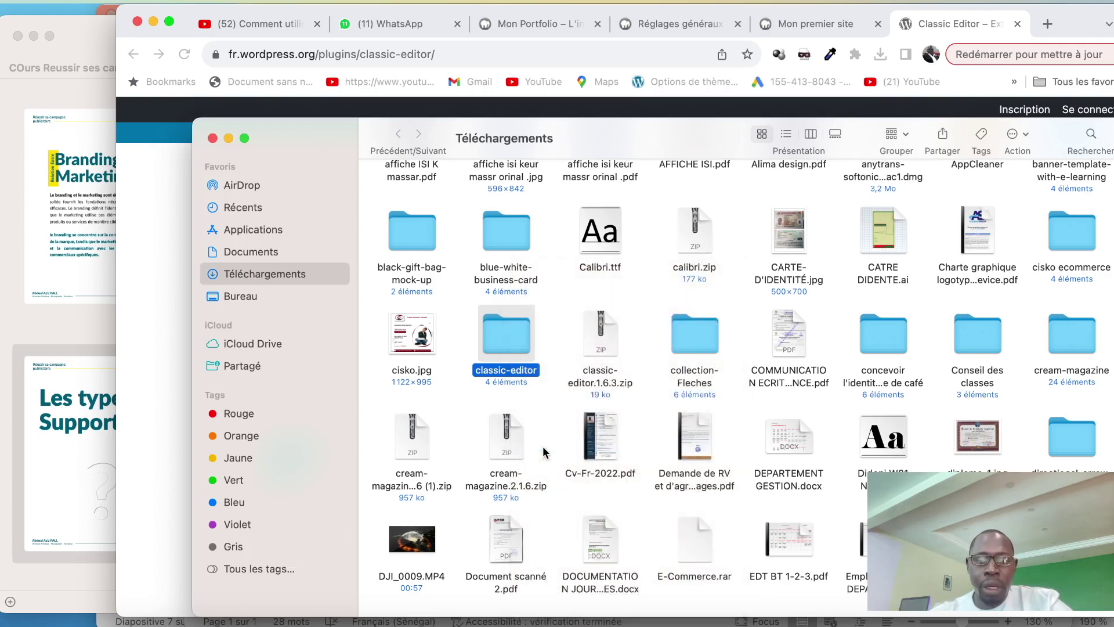
click(248, 229)
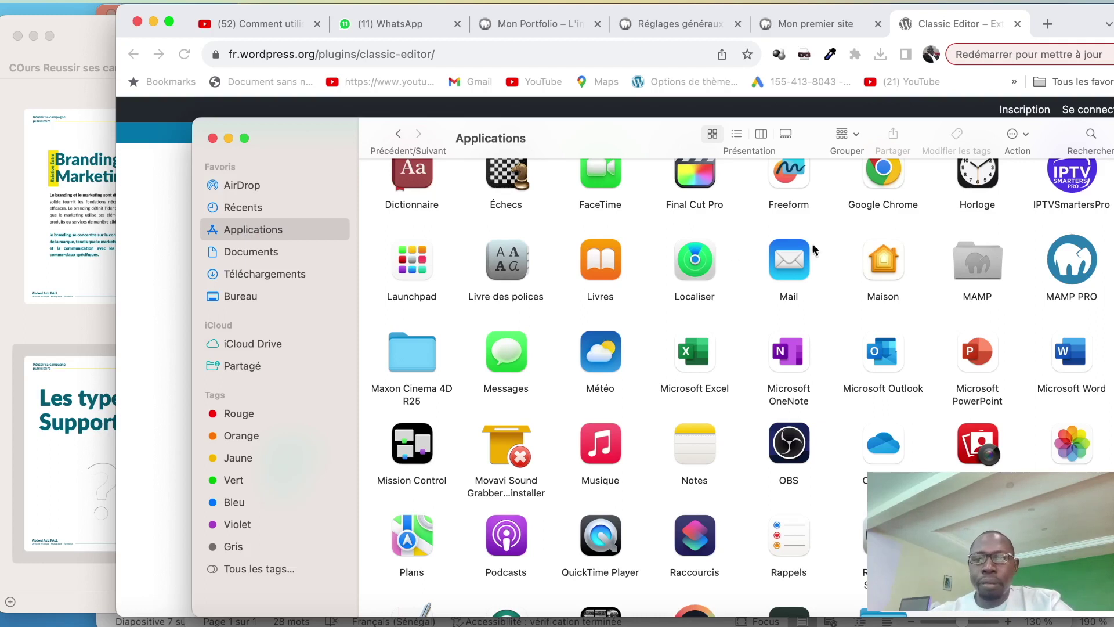
Paste the classic-editor folder into MAMP/htdocs/ciskobalise/wp-content/plugins
double_click(978, 260)
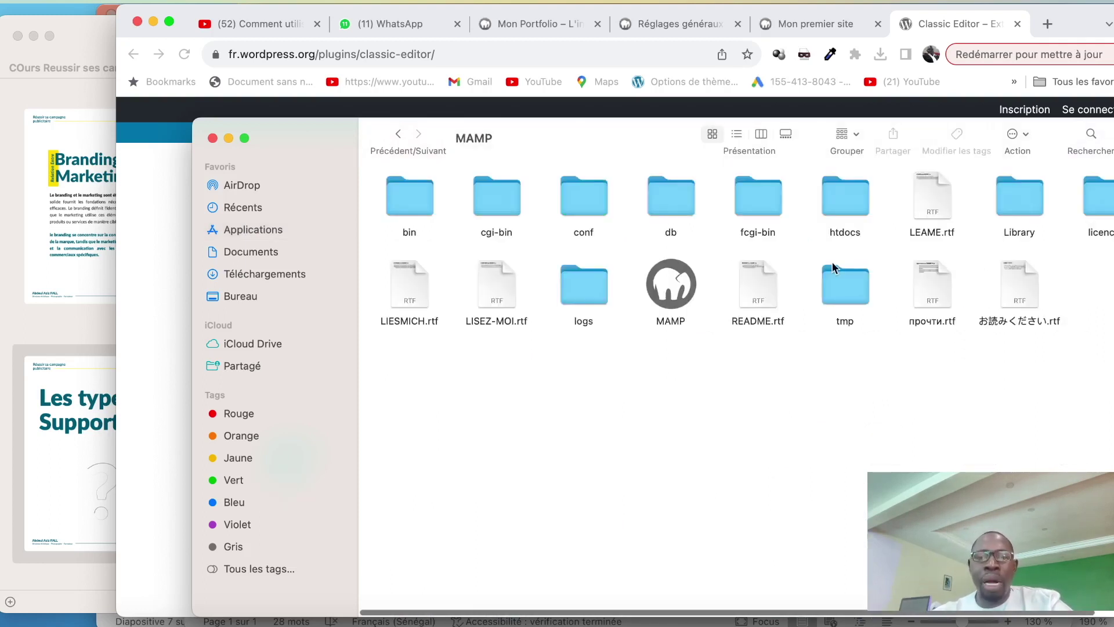
double_click(855, 204)
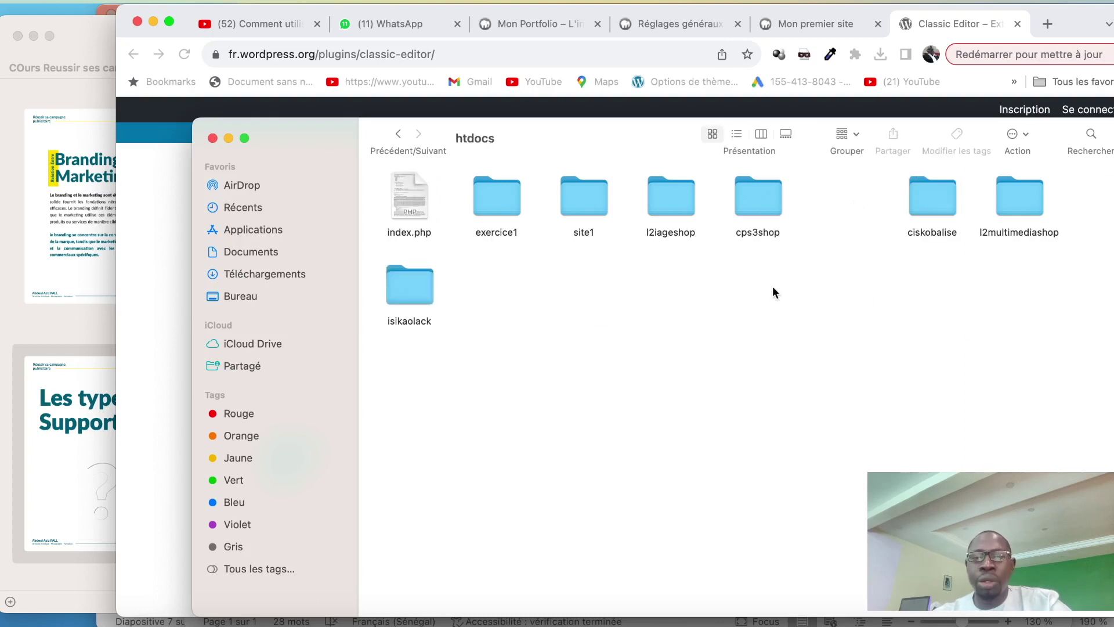
click(941, 201)
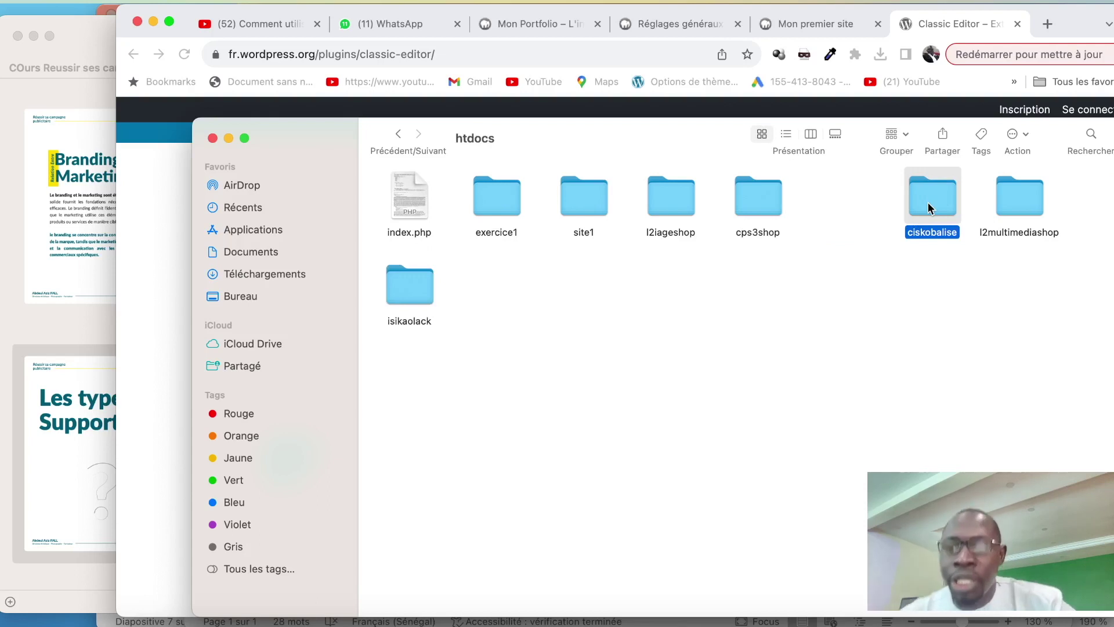
double_click(928, 207)
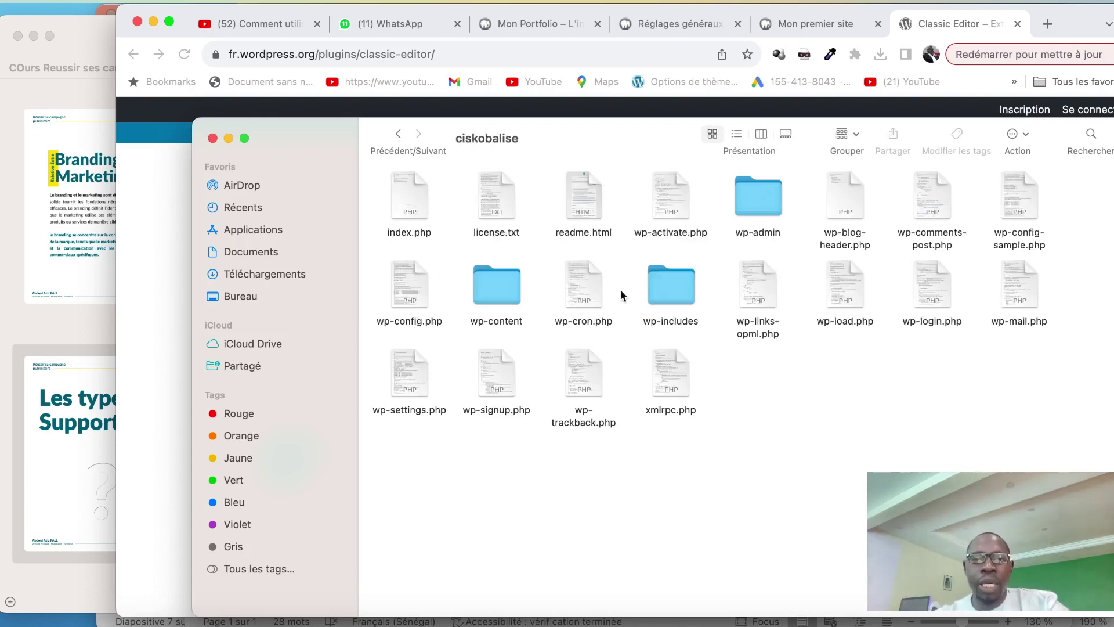
double_click(484, 296)
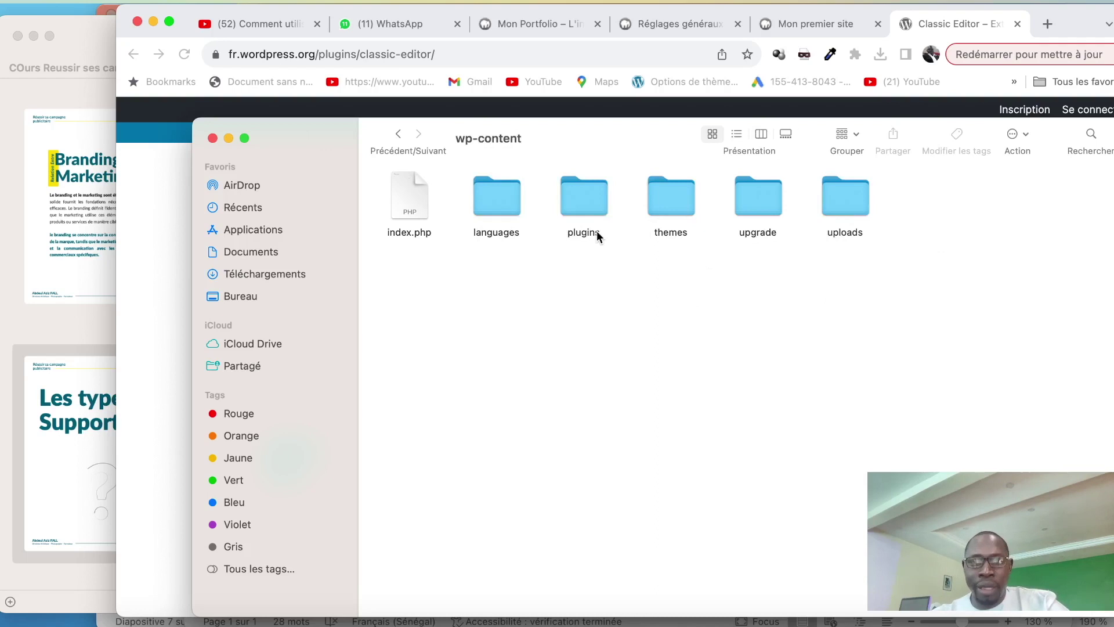
click(577, 207)
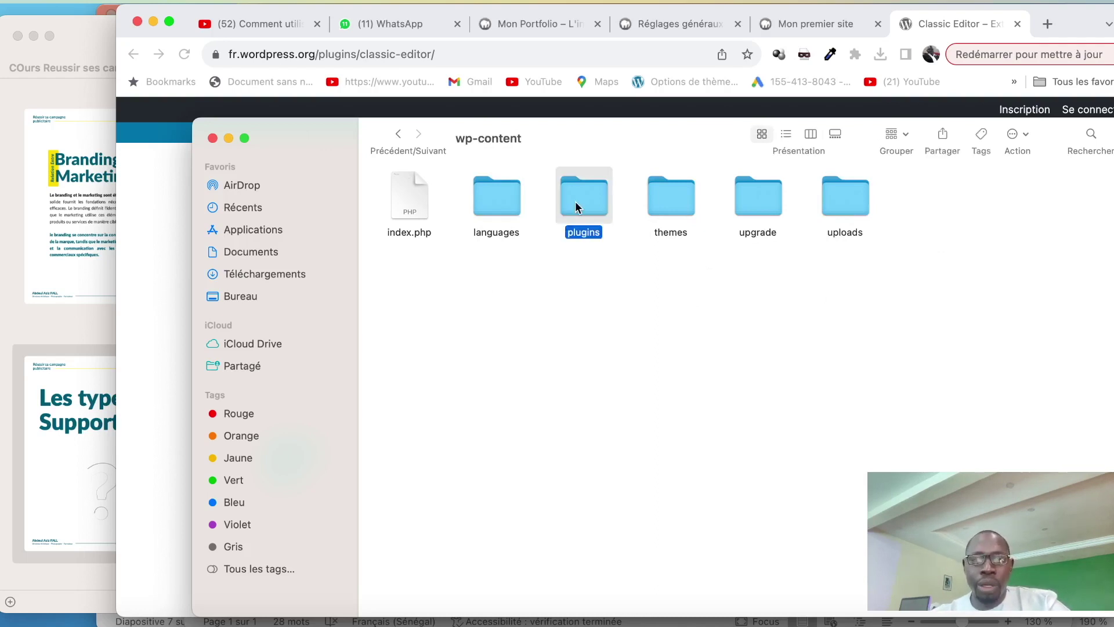
click(665, 177)
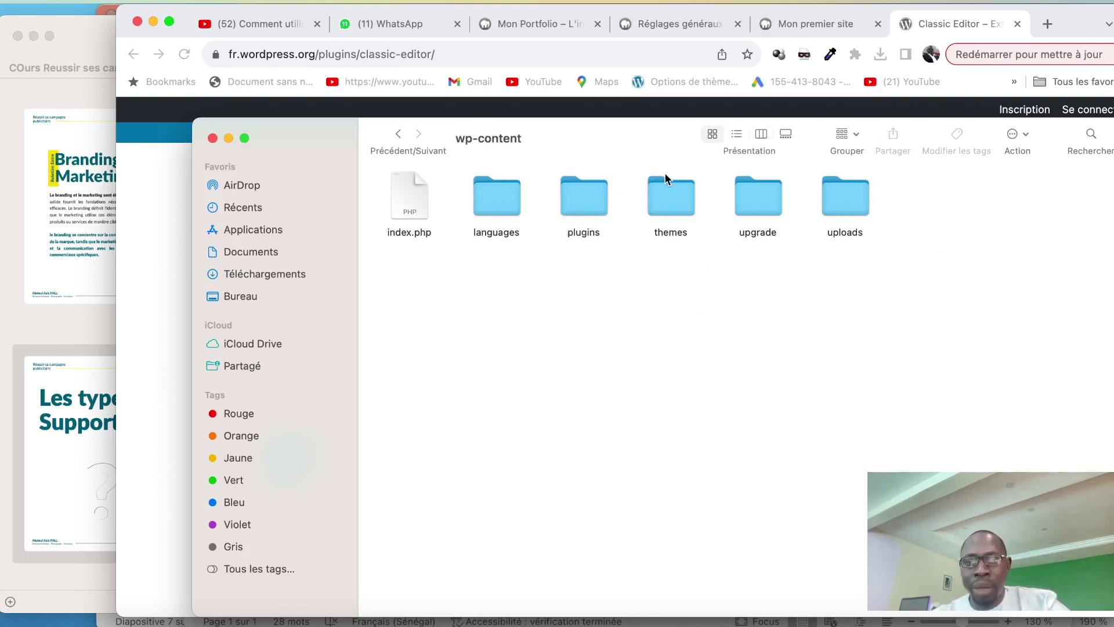
double_click(582, 206)
right_click(706, 256)
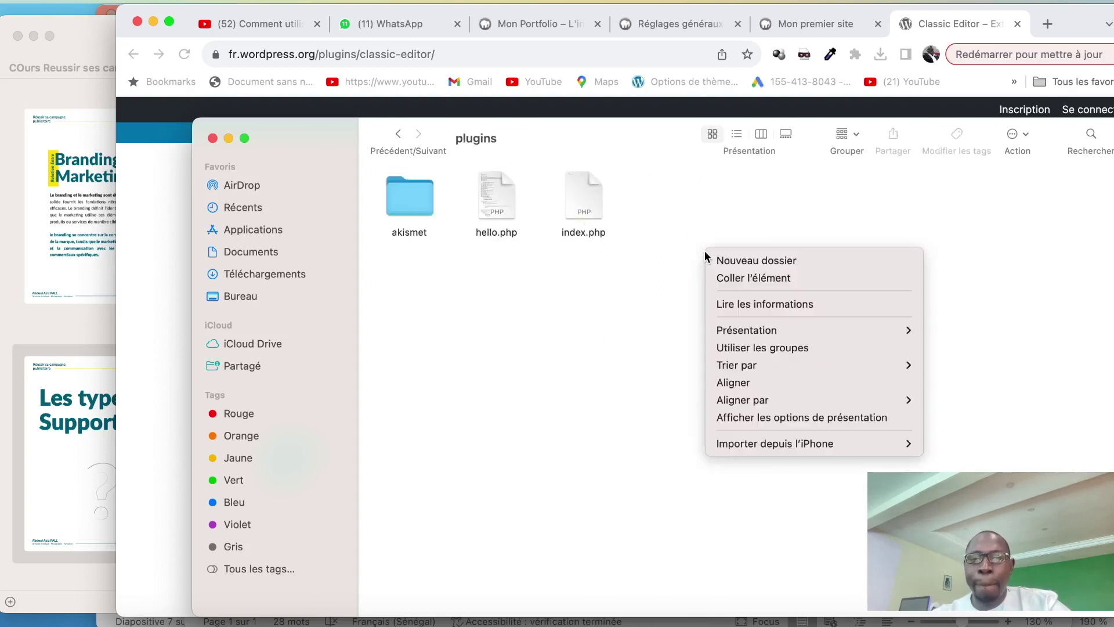
click(724, 280)
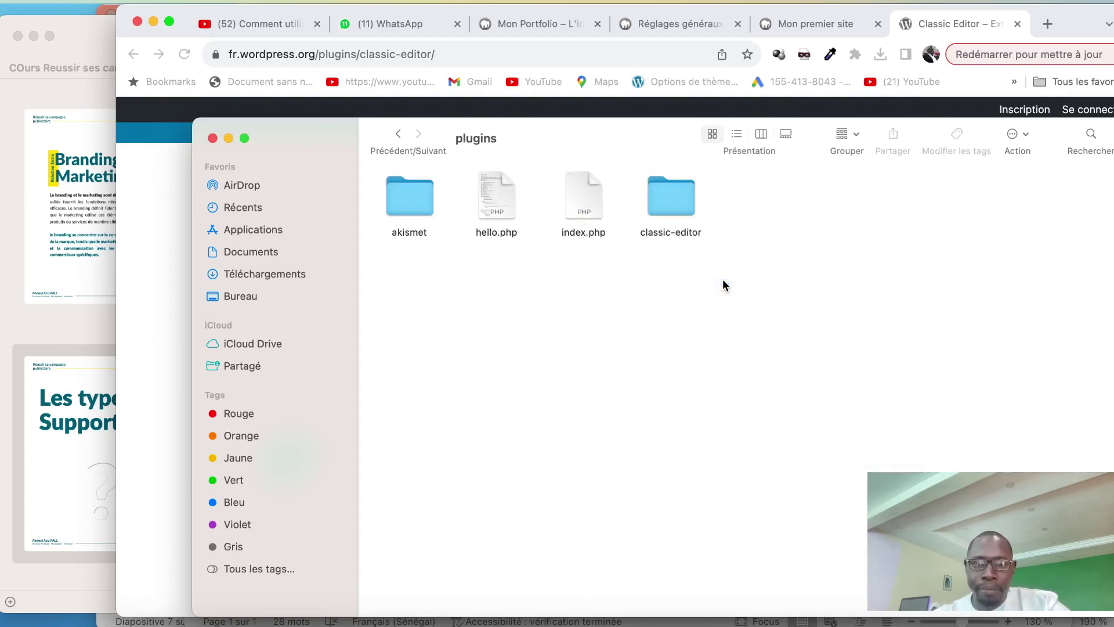
Return to the WordPress General Settings tab in Chrome
click(925, 30)
click(837, 29)
click(681, 26)
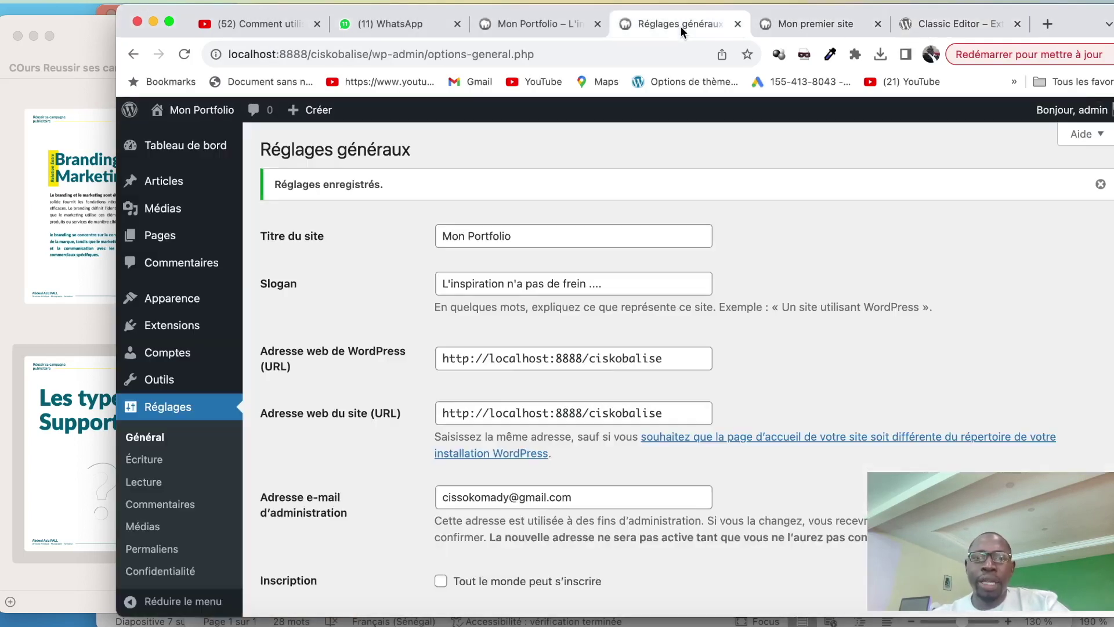
Activate Classic Editor 1.6.3 from the installed plugins list
mouse_move(160, 337)
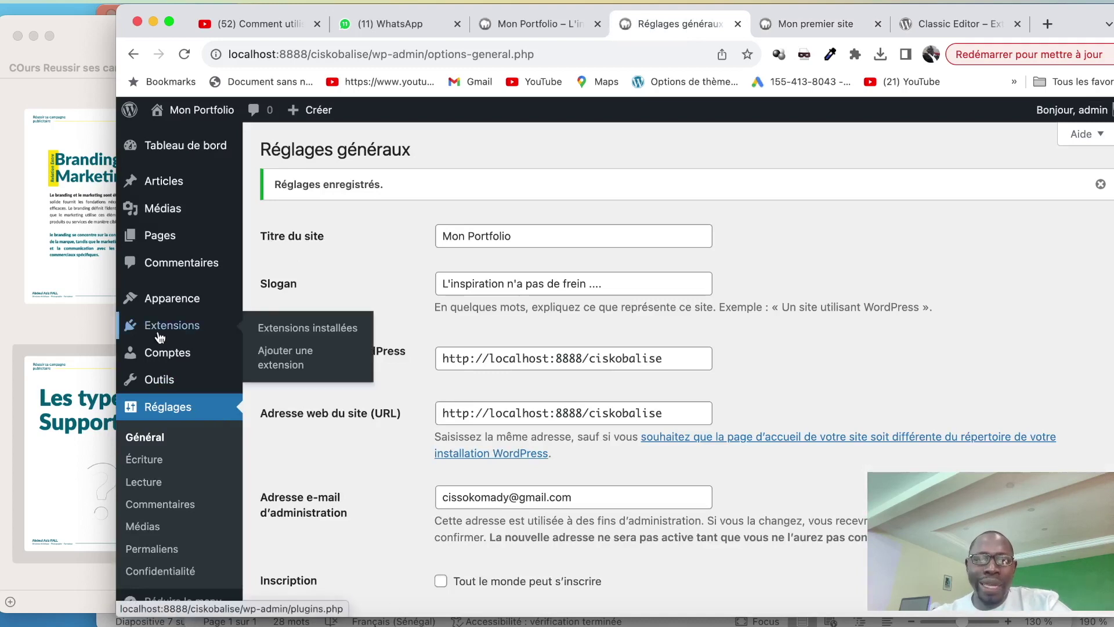
click(168, 144)
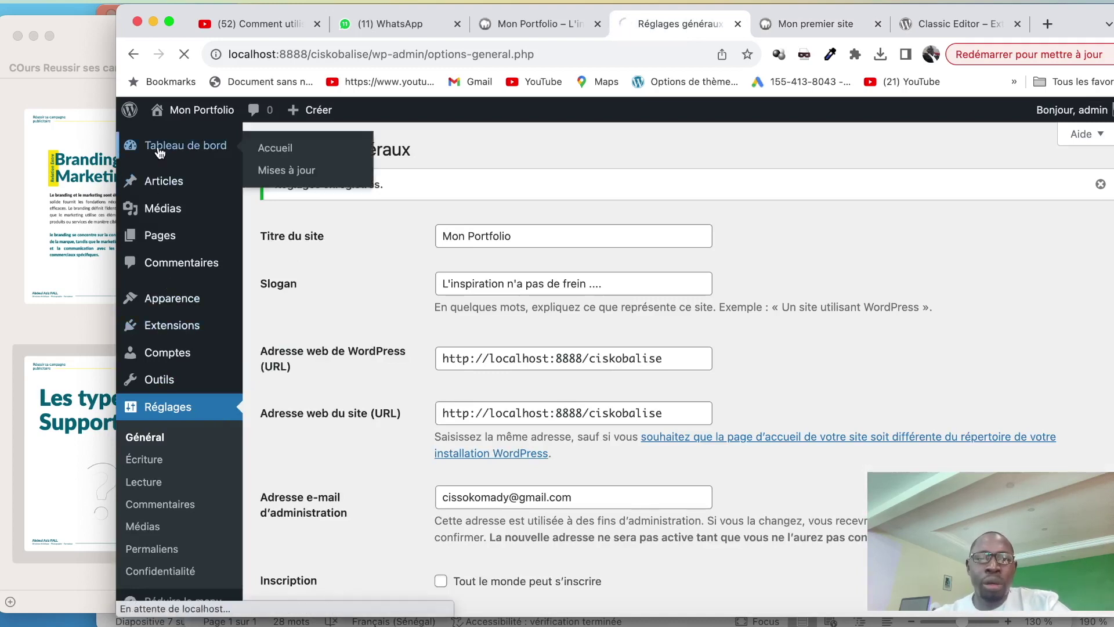
mouse_move(174, 381)
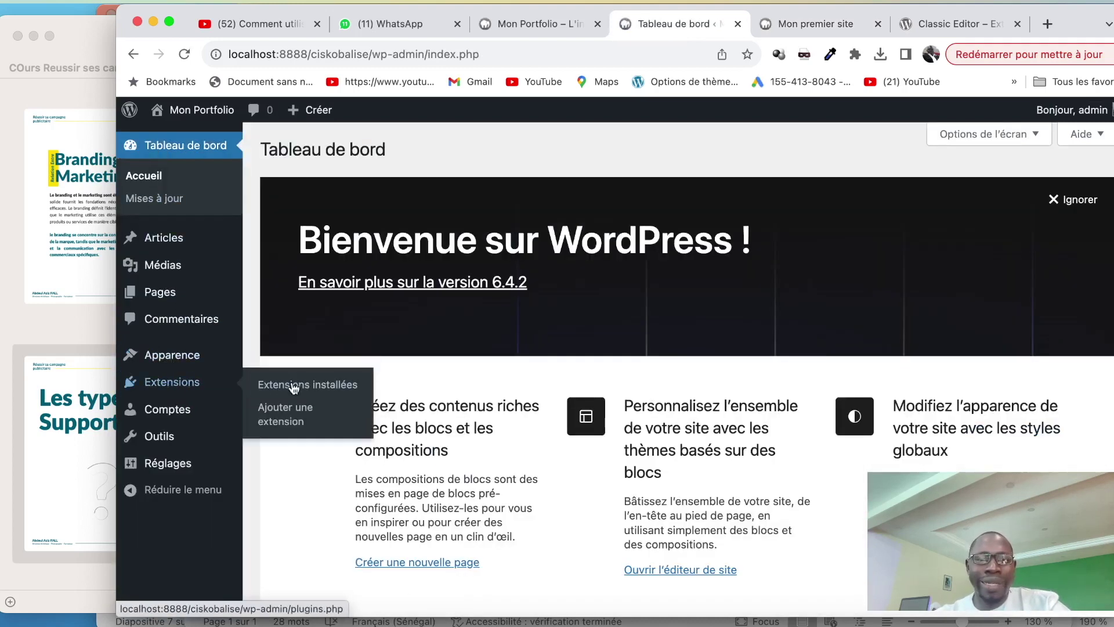
click(328, 385)
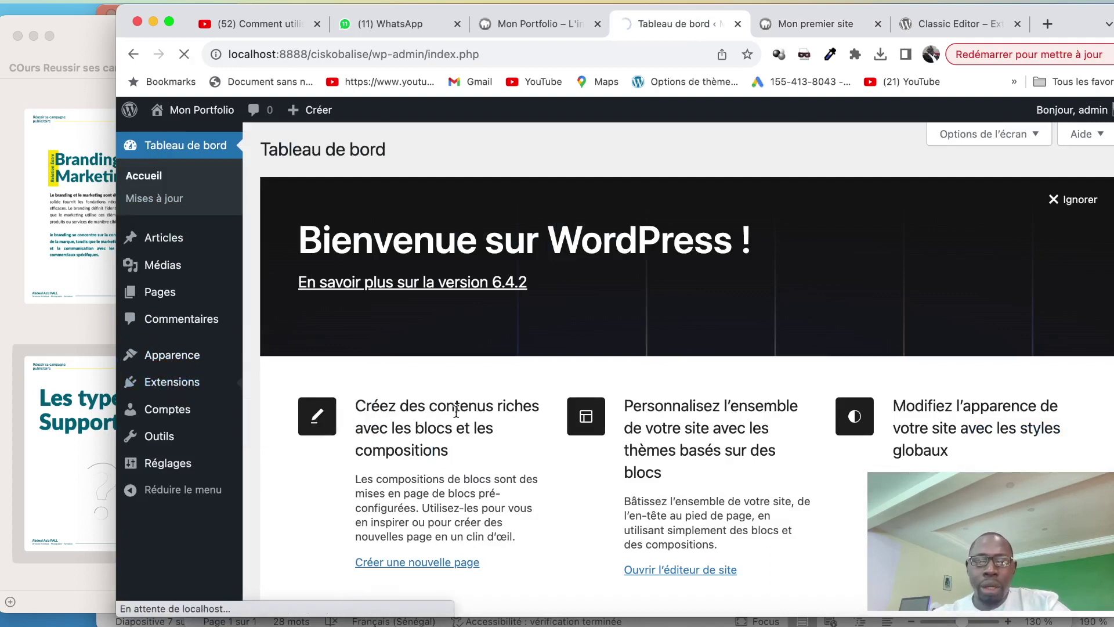
scroll(455, 410, down, 2)
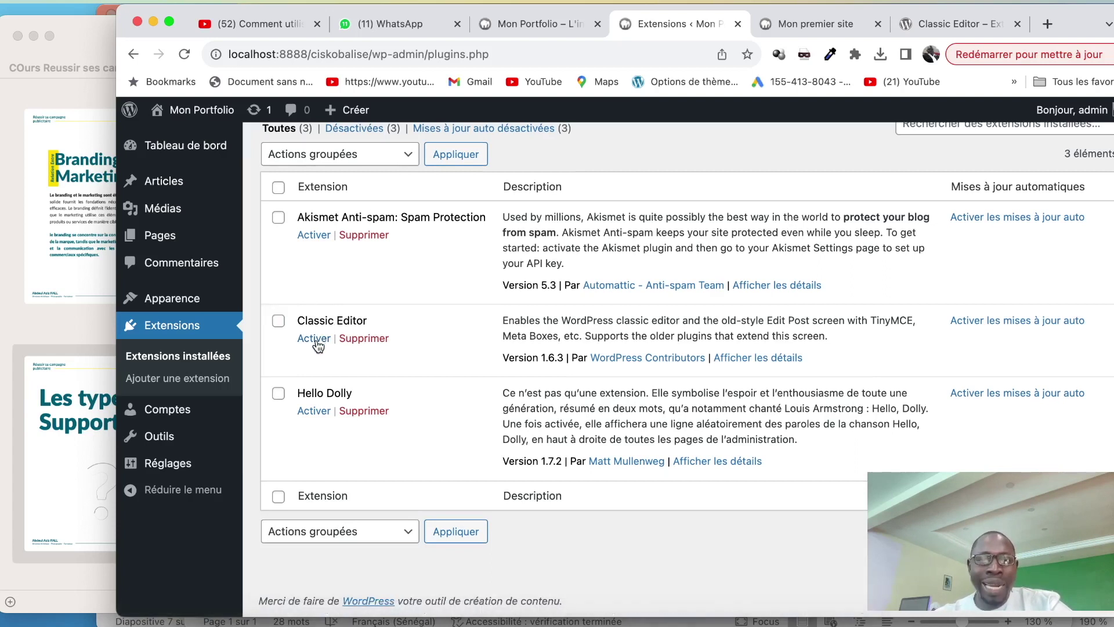
click(313, 338)
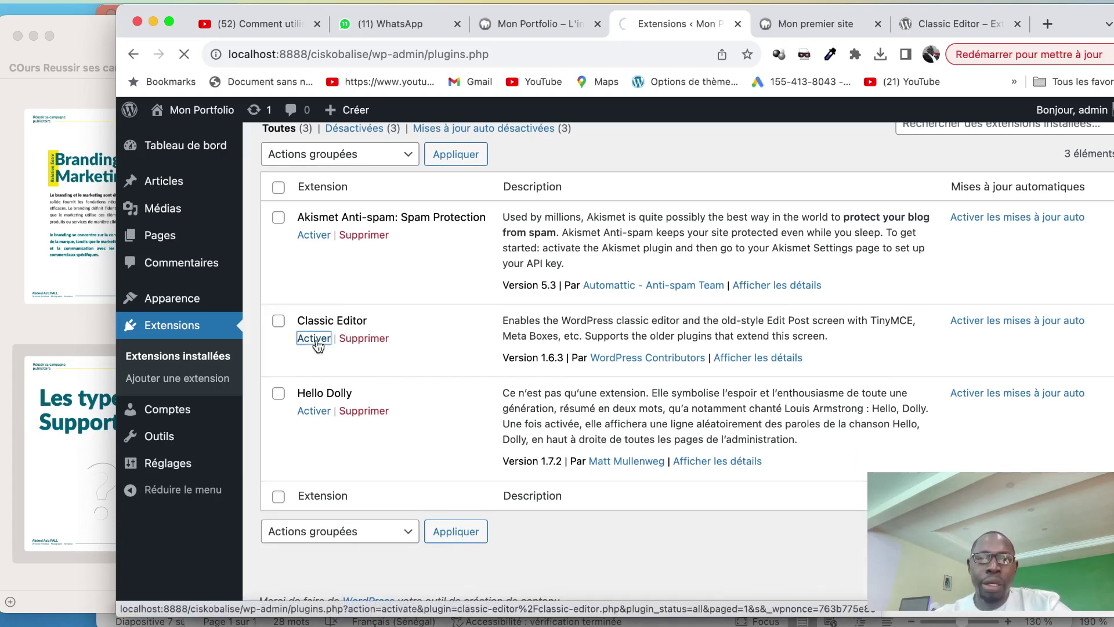
scroll(362, 450, down, 5)
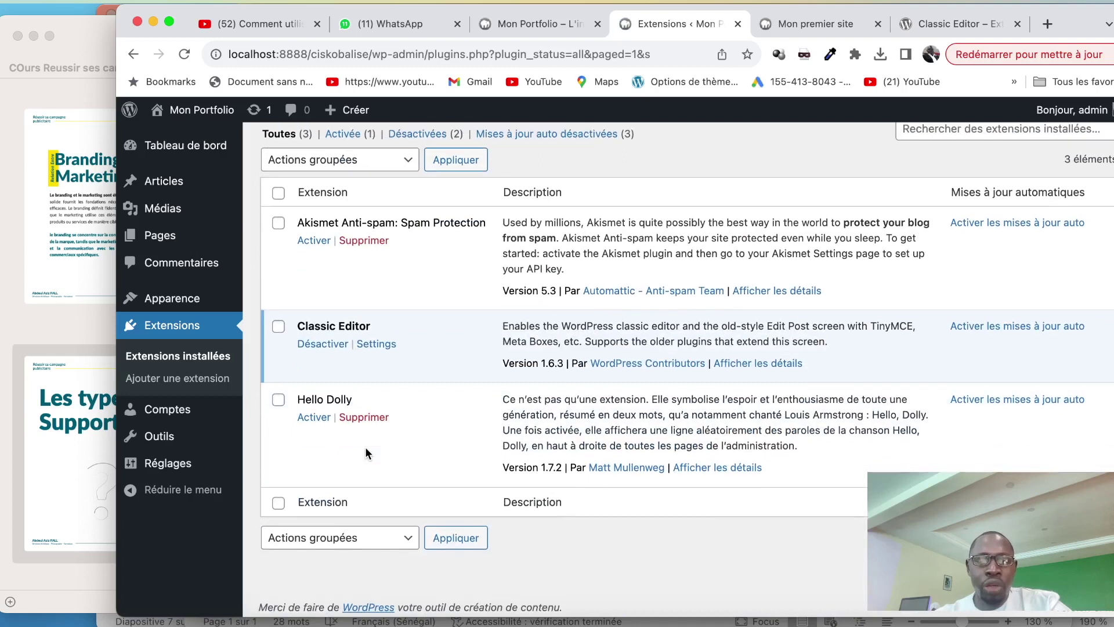
scroll(366, 450, up, 3)
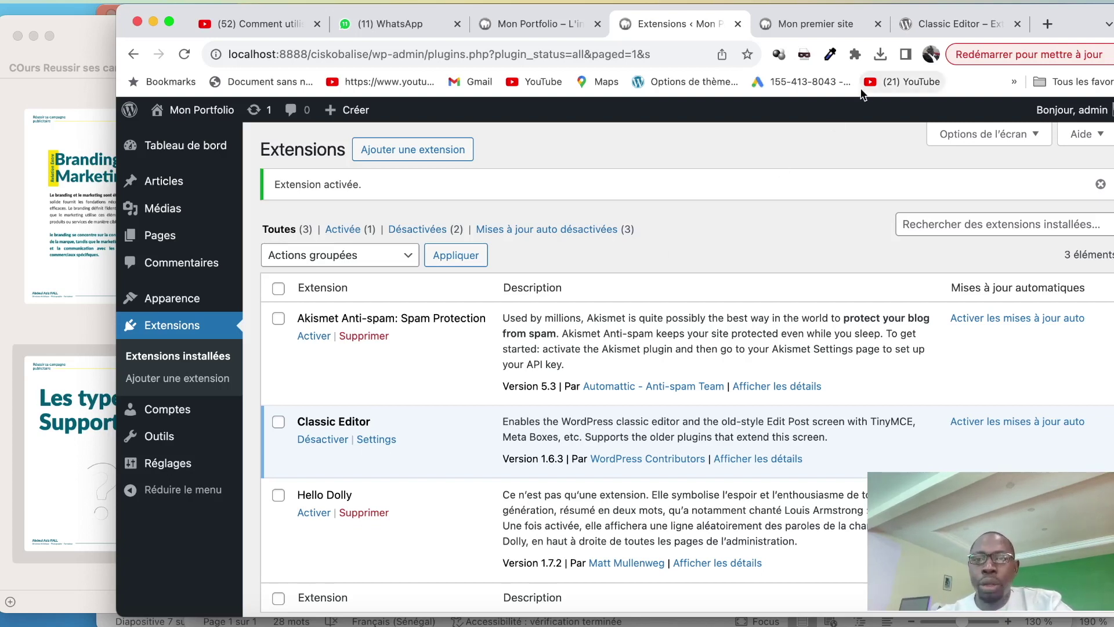
click(880, 55)
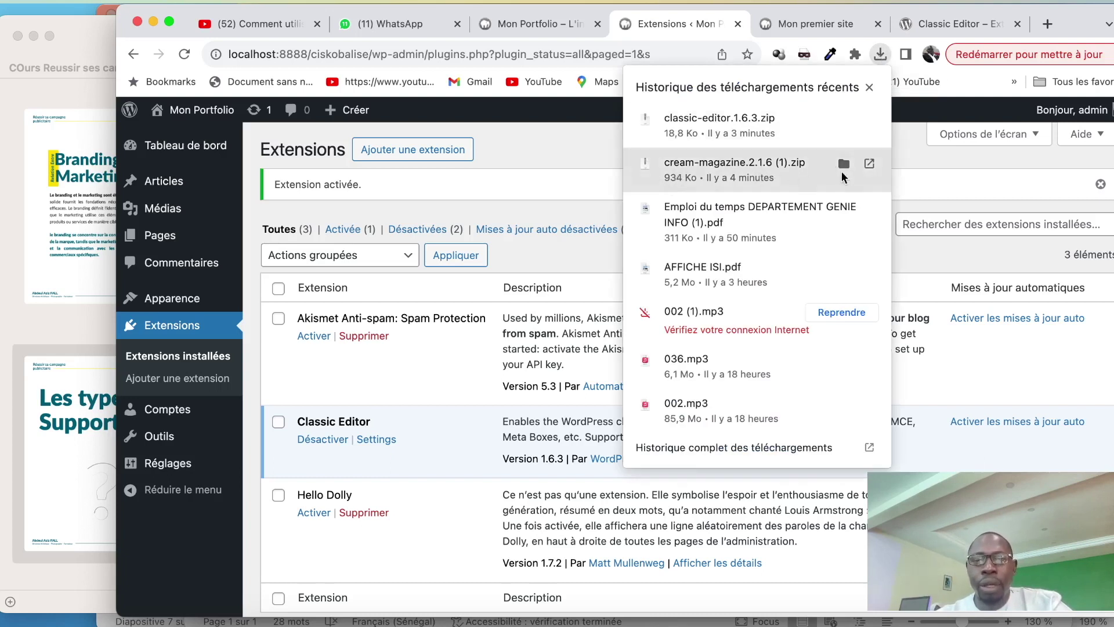
Extract the downloaded Cream Magazine zip and copy the cream-magazine 2 folder
click(844, 164)
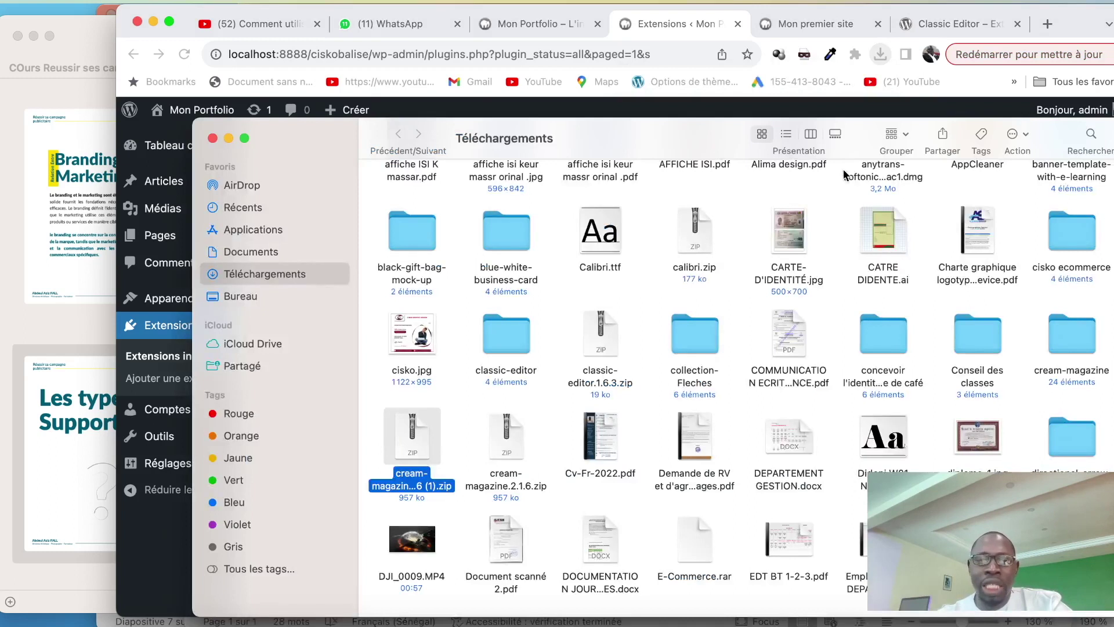
double_click(415, 447)
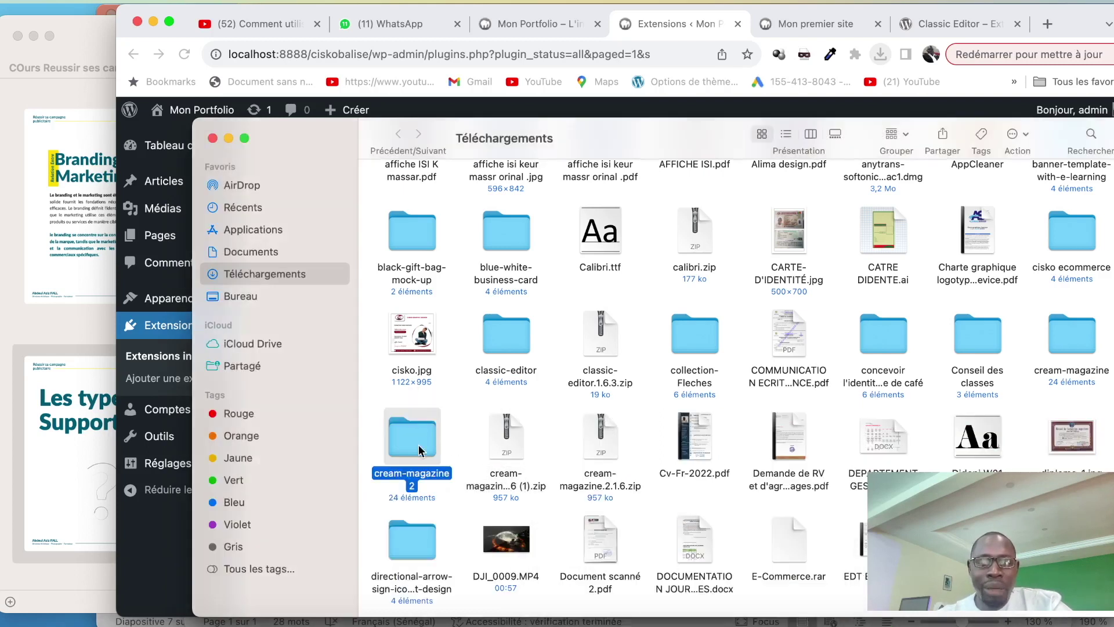
right_click(419, 447)
click(442, 443)
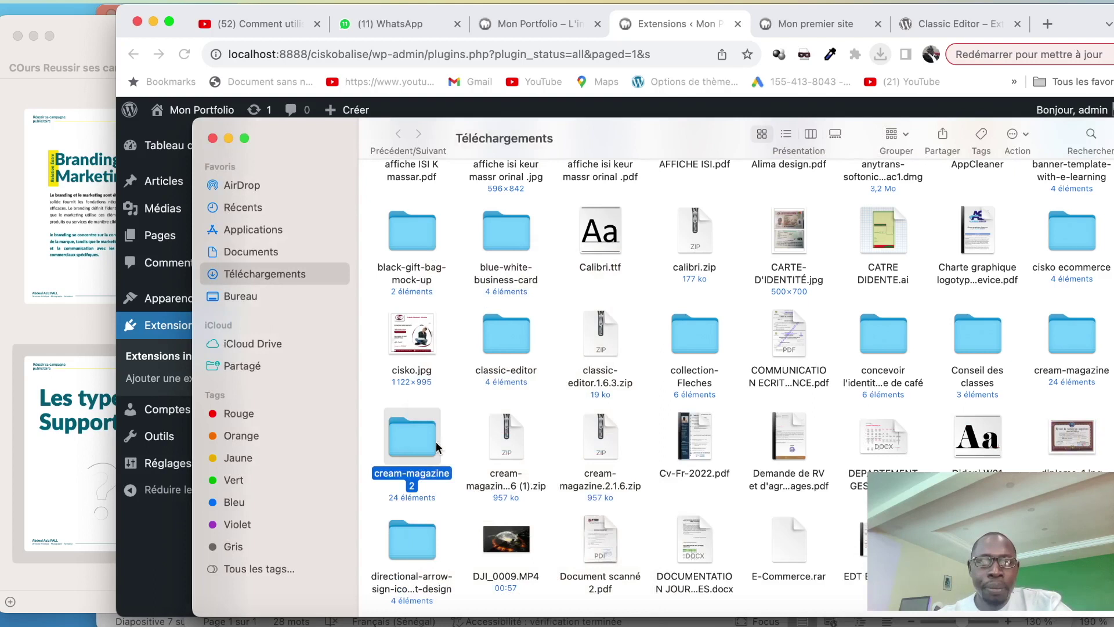
Paste cream-magazine 2 into MAMP/htdocs/ciskobalise/wp-content/themes
click(262, 231)
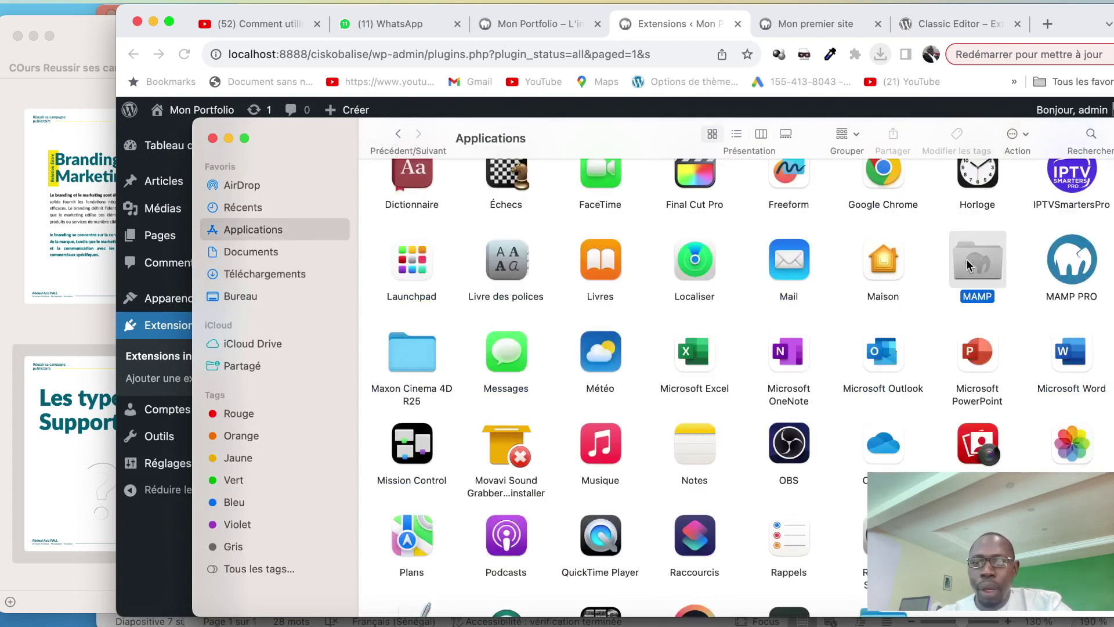
double_click(973, 277)
double_click(863, 211)
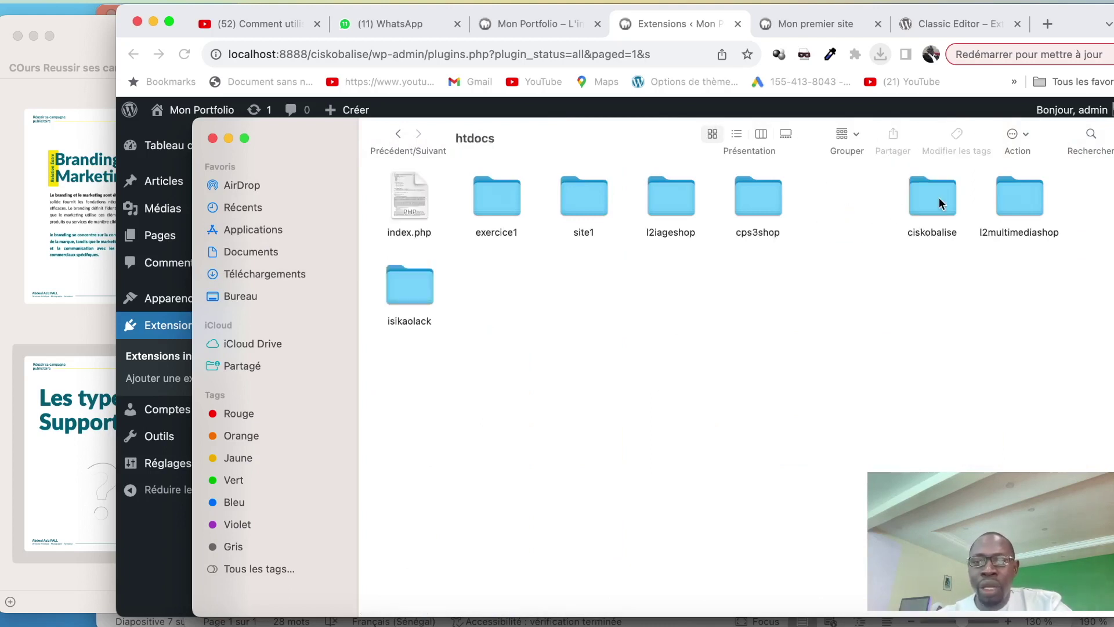
double_click(939, 198)
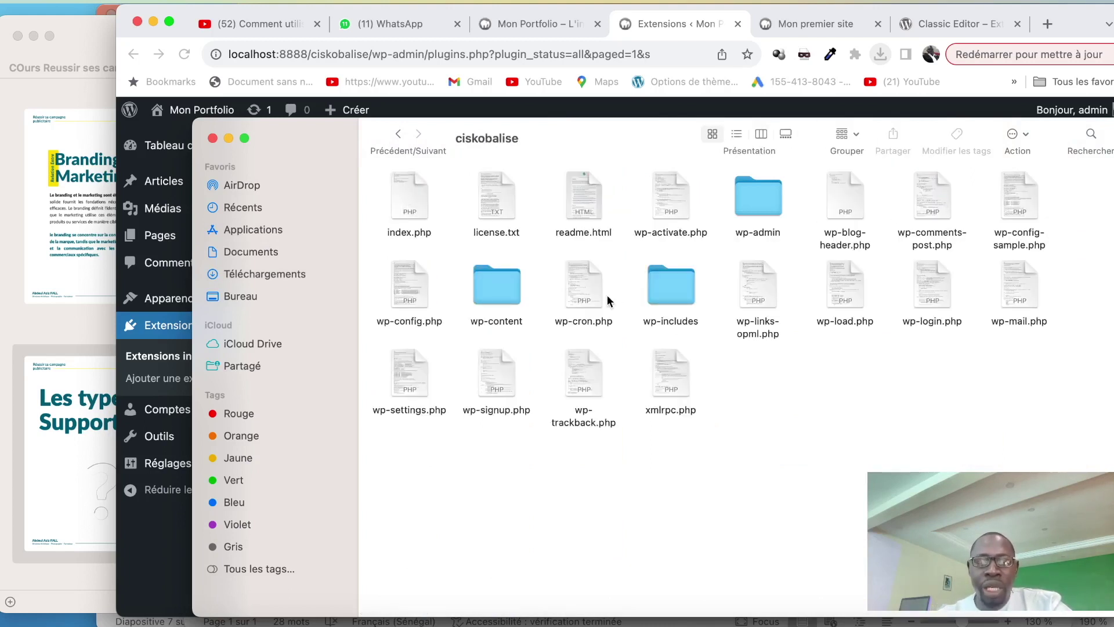
double_click(492, 296)
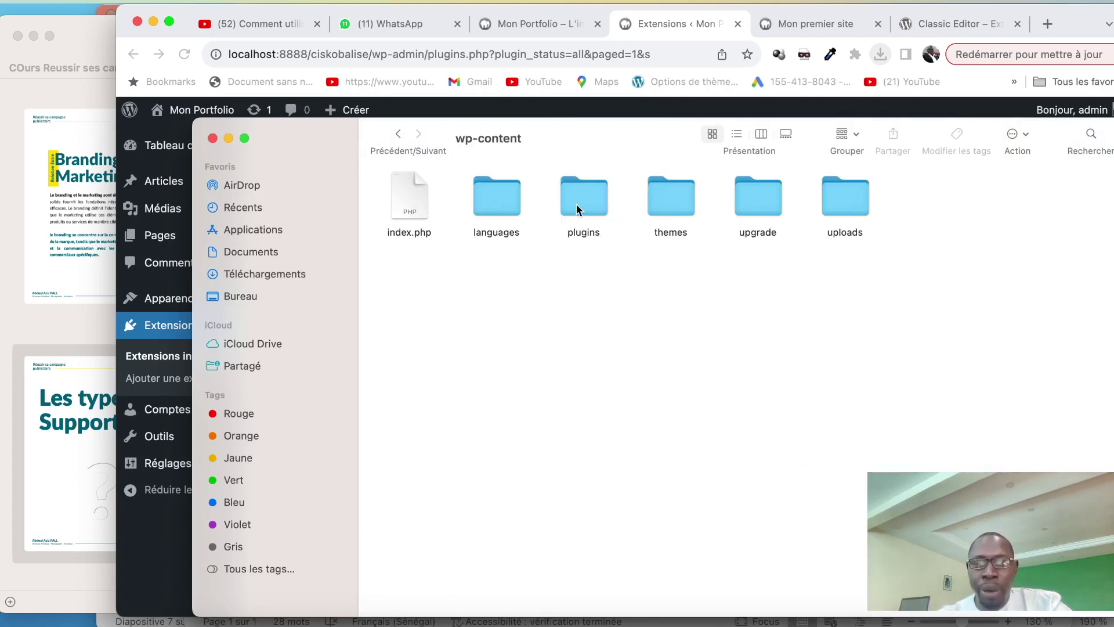
double_click(686, 204)
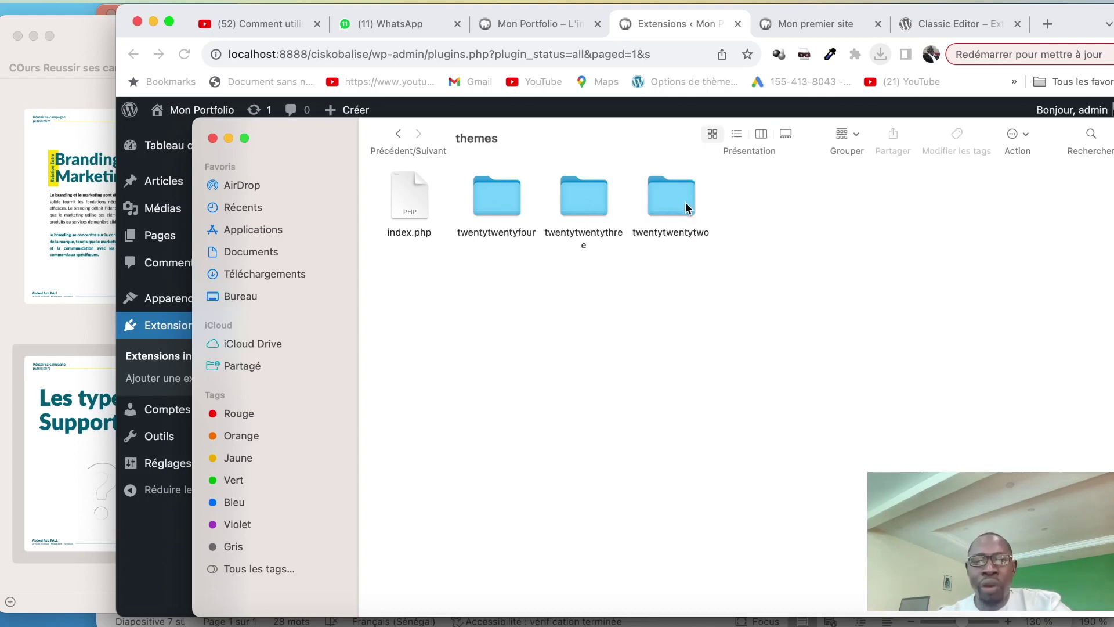
right_click(654, 300)
click(668, 323)
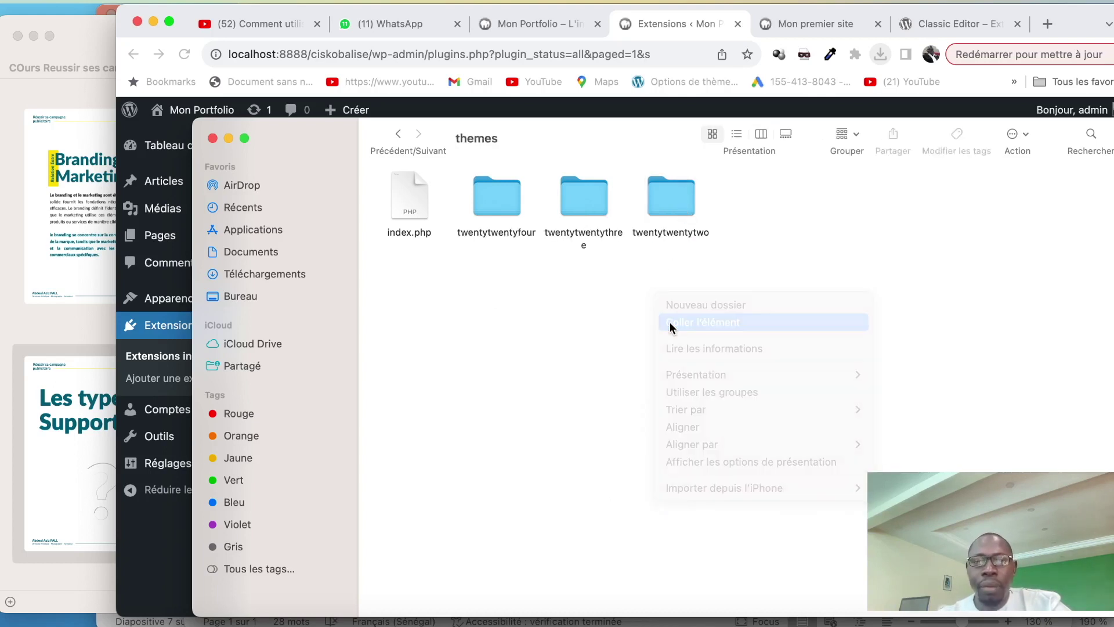
click(663, 27)
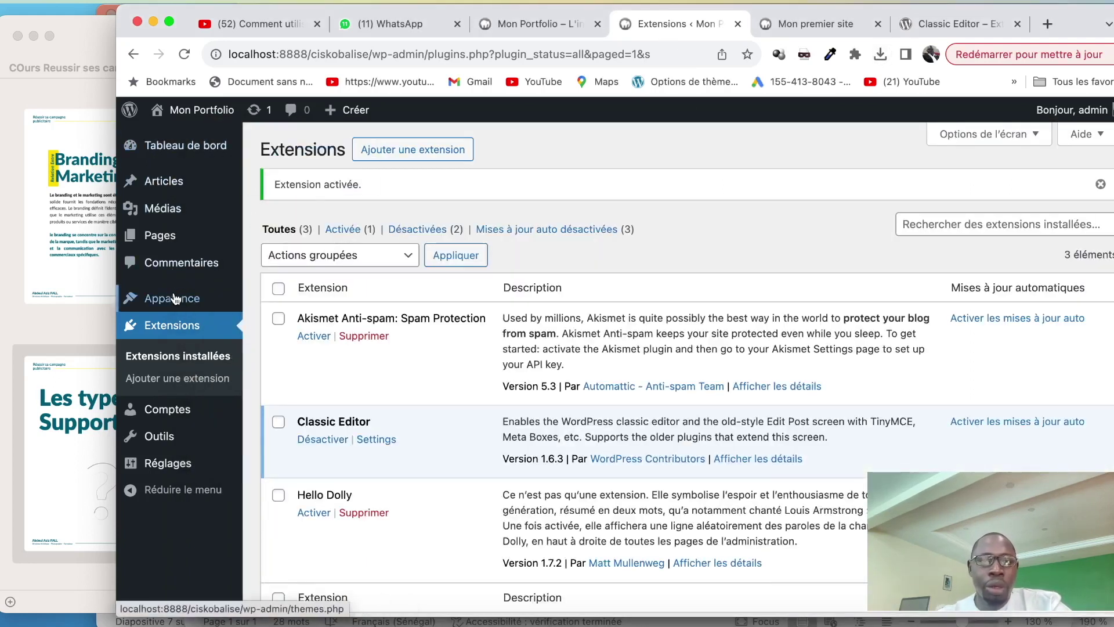
Activate the Cream Magazine theme from Apparence > Thèmes
mouse_move(176, 300)
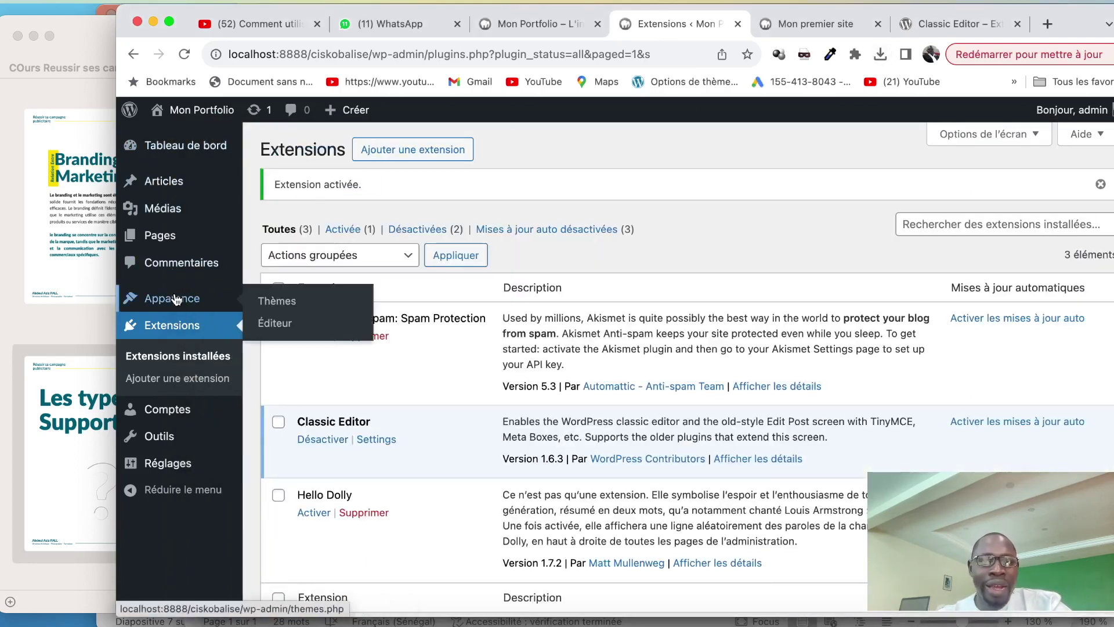
click(279, 304)
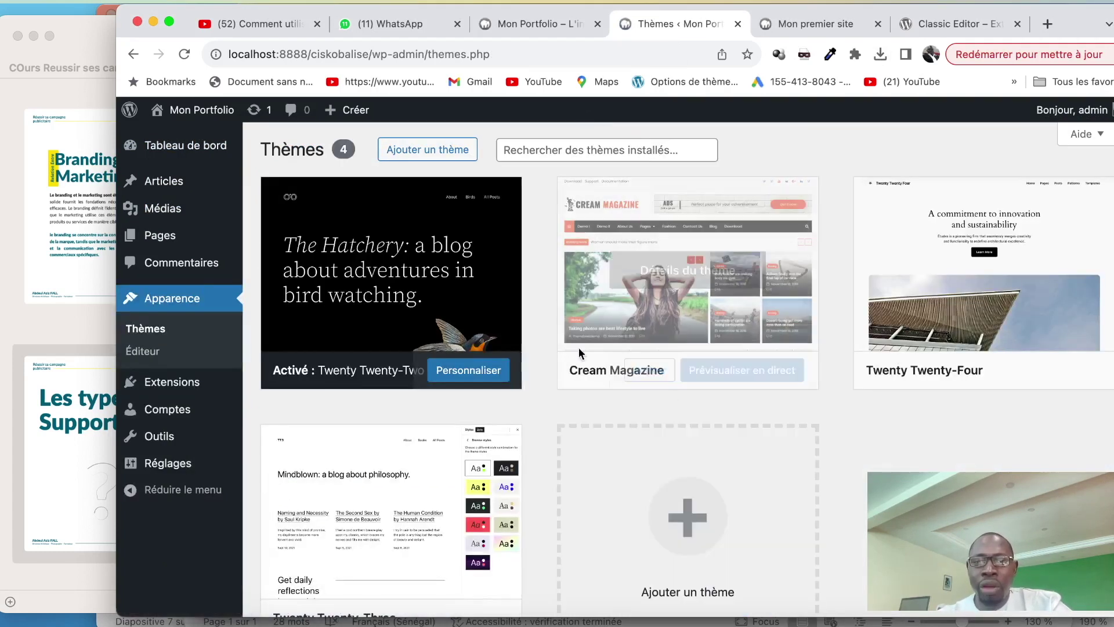
click(650, 371)
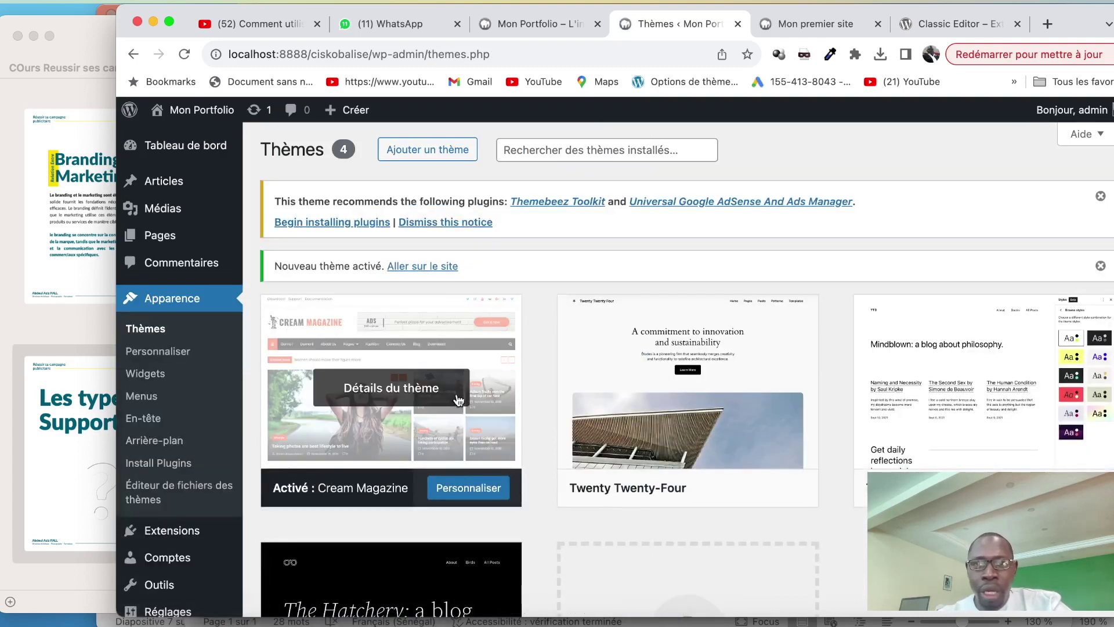
Reload the site front page to display the Cream Magazine theme, then return to the Thèmes admin page
click(815, 24)
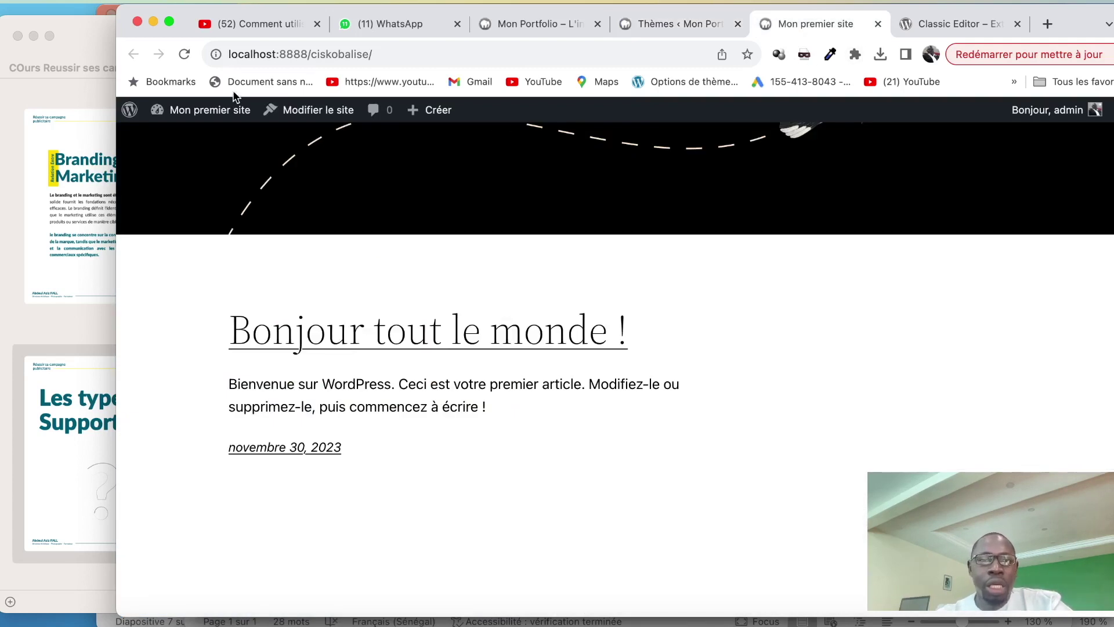
click(182, 54)
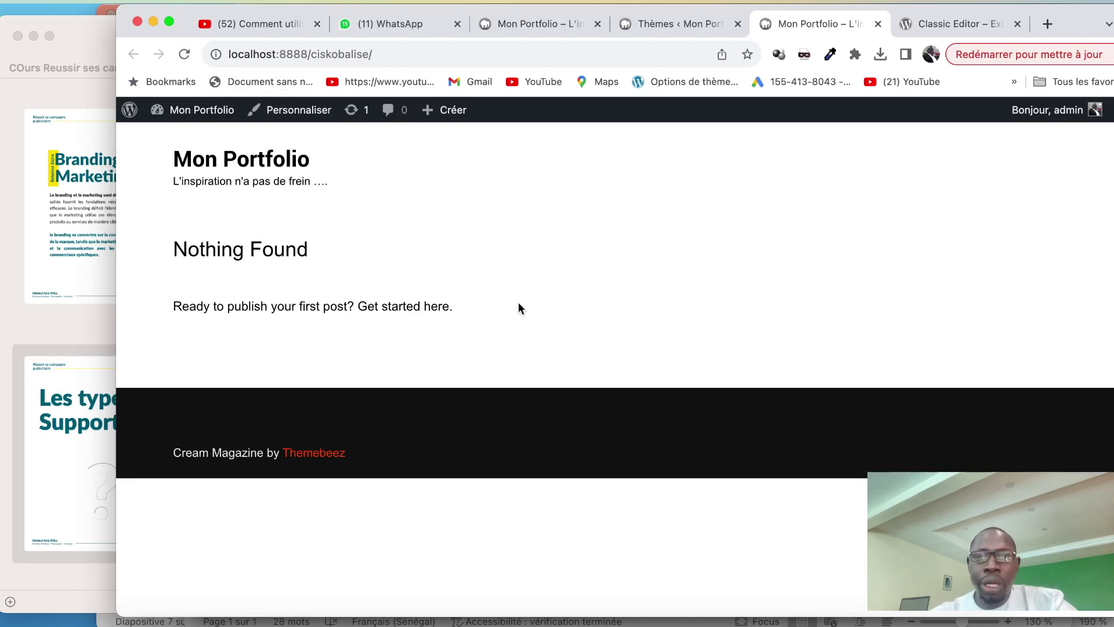
click(669, 30)
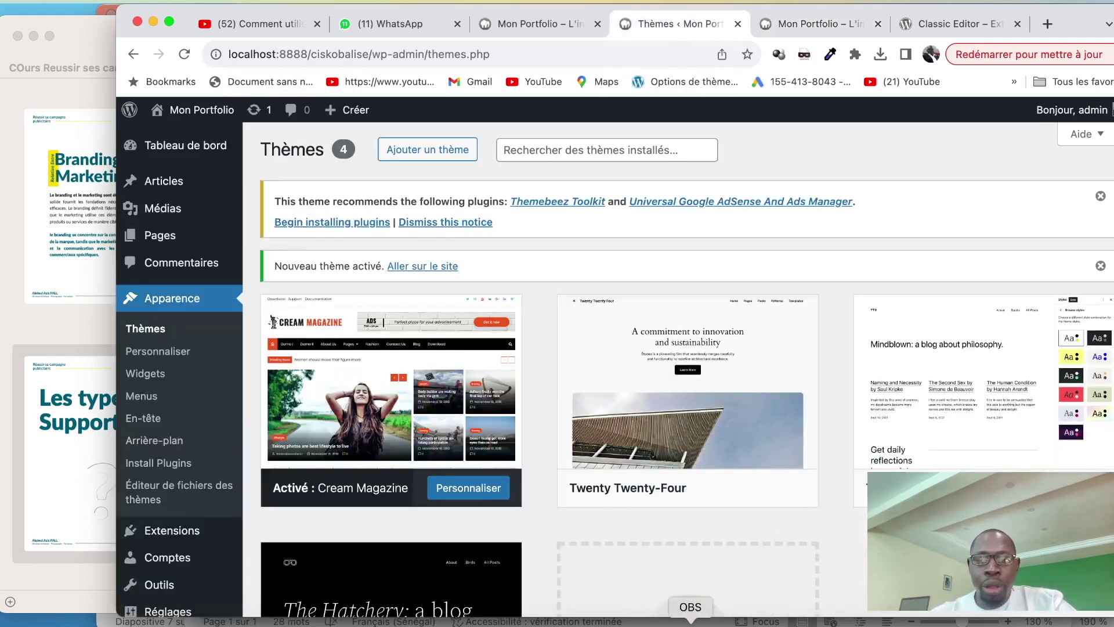
click(691, 625)
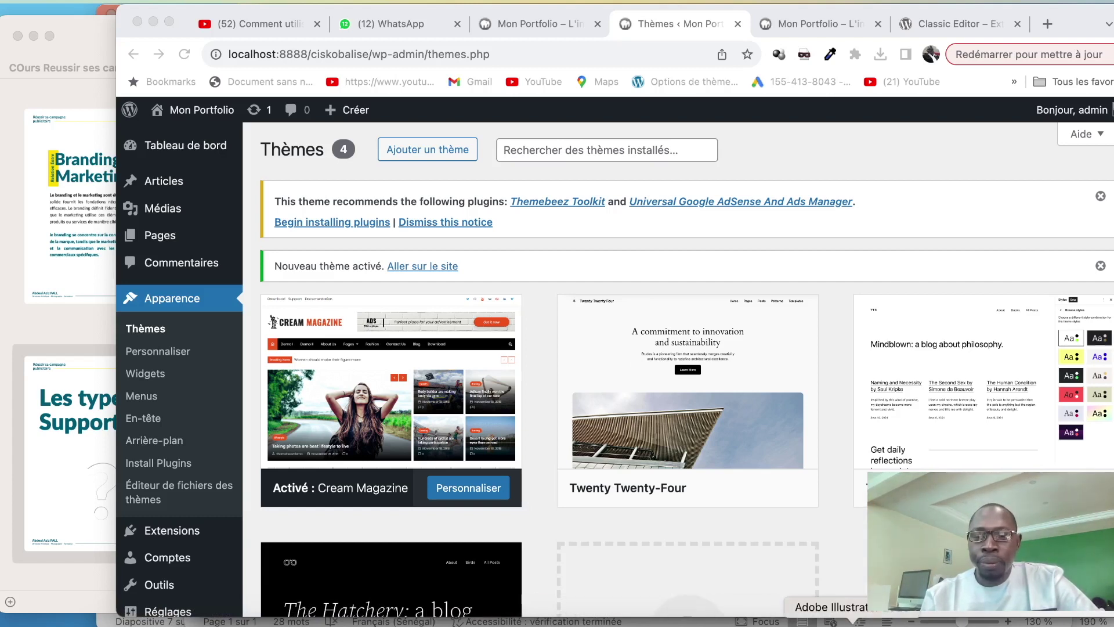
Create a new Illustrator document from the A4 297 × 210 mm preset with 2 artboards
click(780, 621)
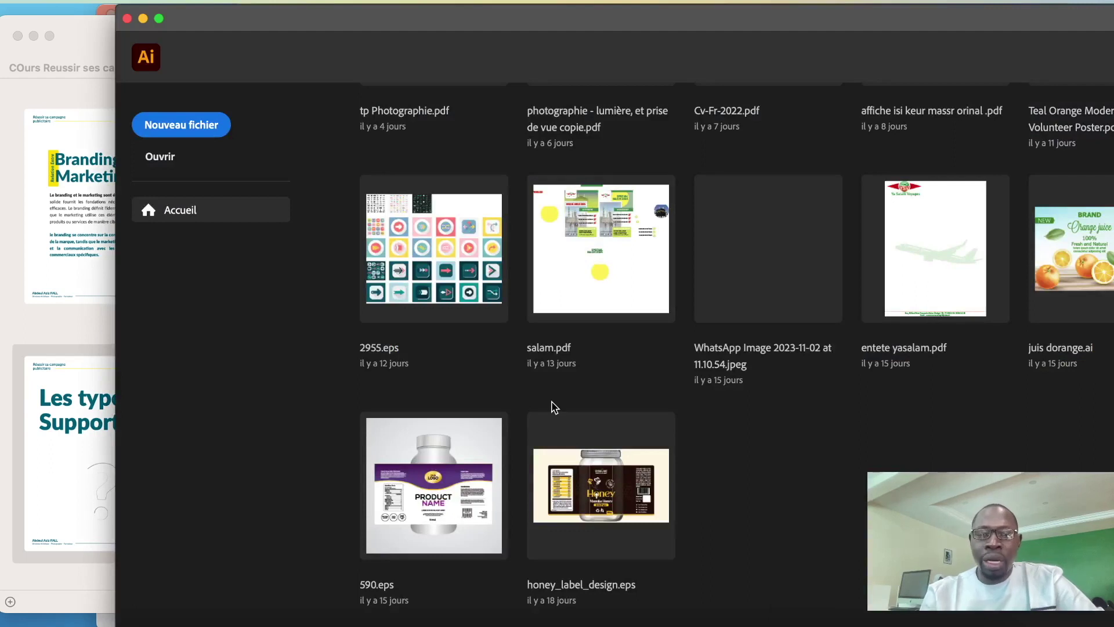
key(super+n)
click(381, 168)
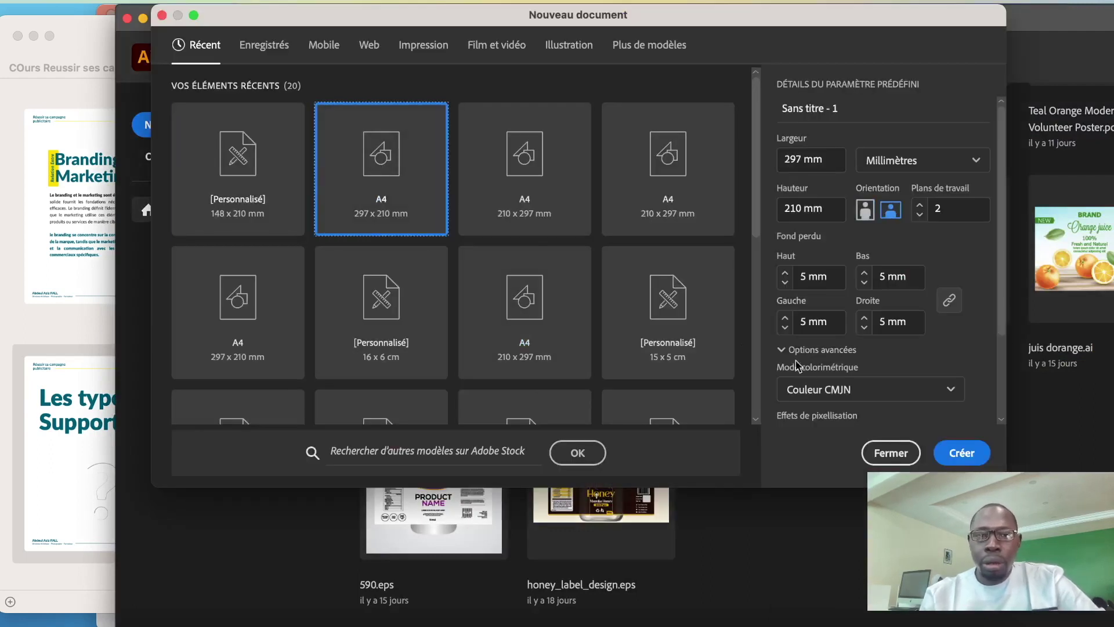
click(961, 453)
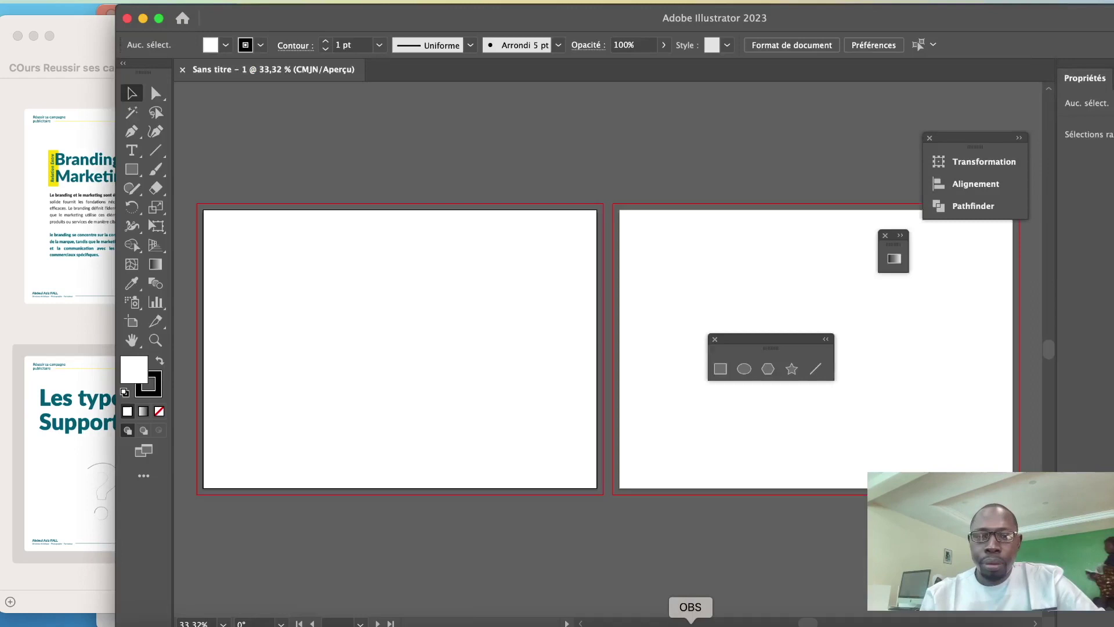
Bring Illustrator back into focus and pick the Type tool
click(690, 624)
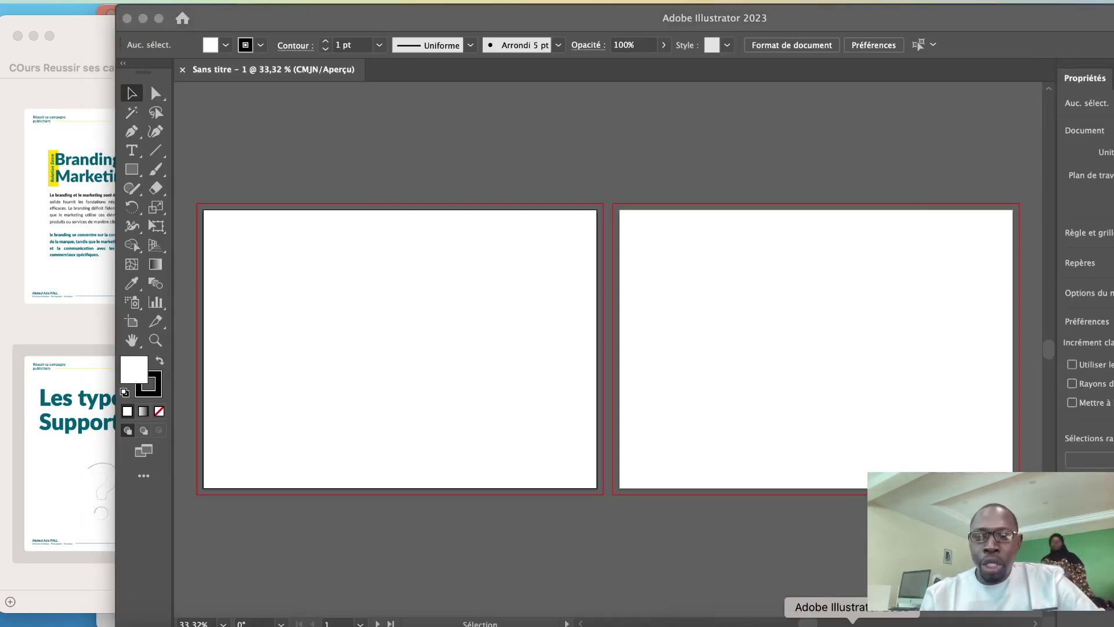
click(851, 624)
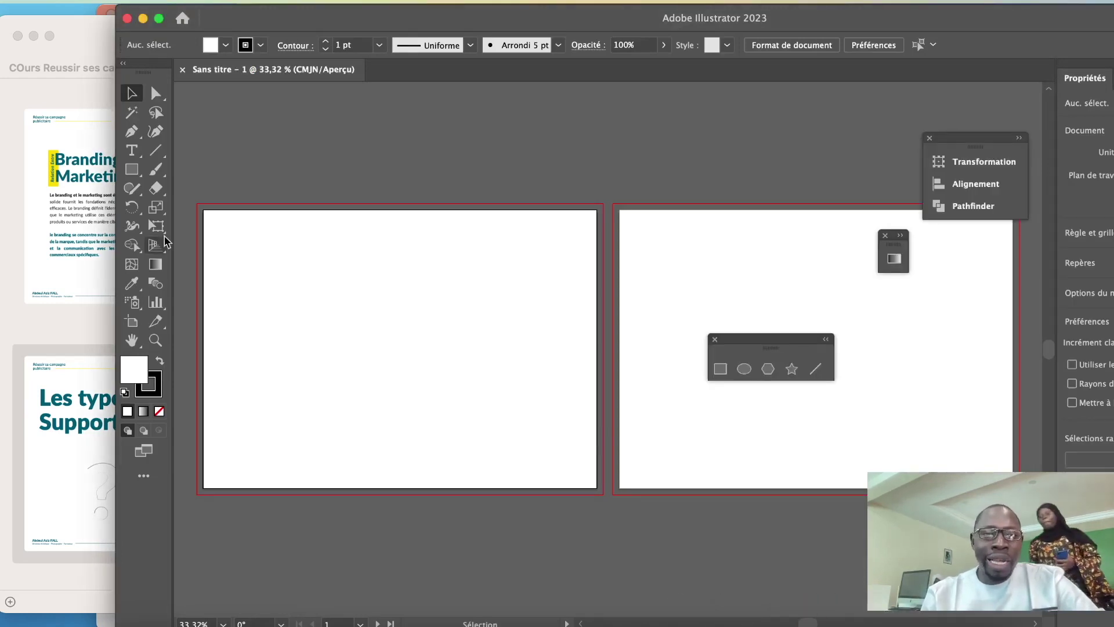
click(133, 152)
Place a letter 'C' on the left artboard and set it to 72 pt
click(226, 333)
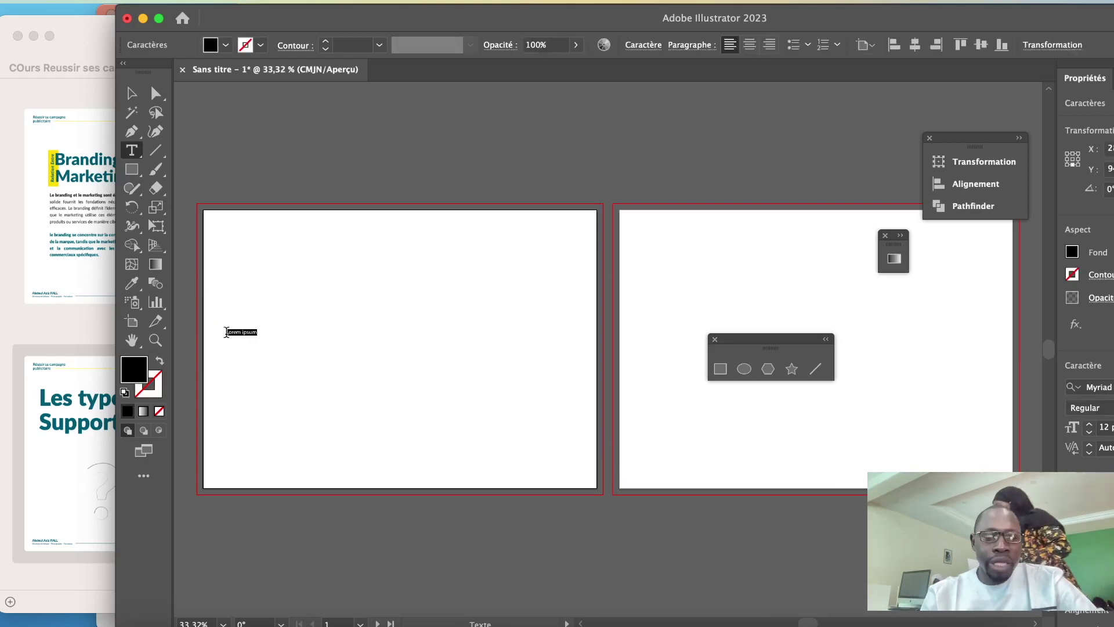
text(c)
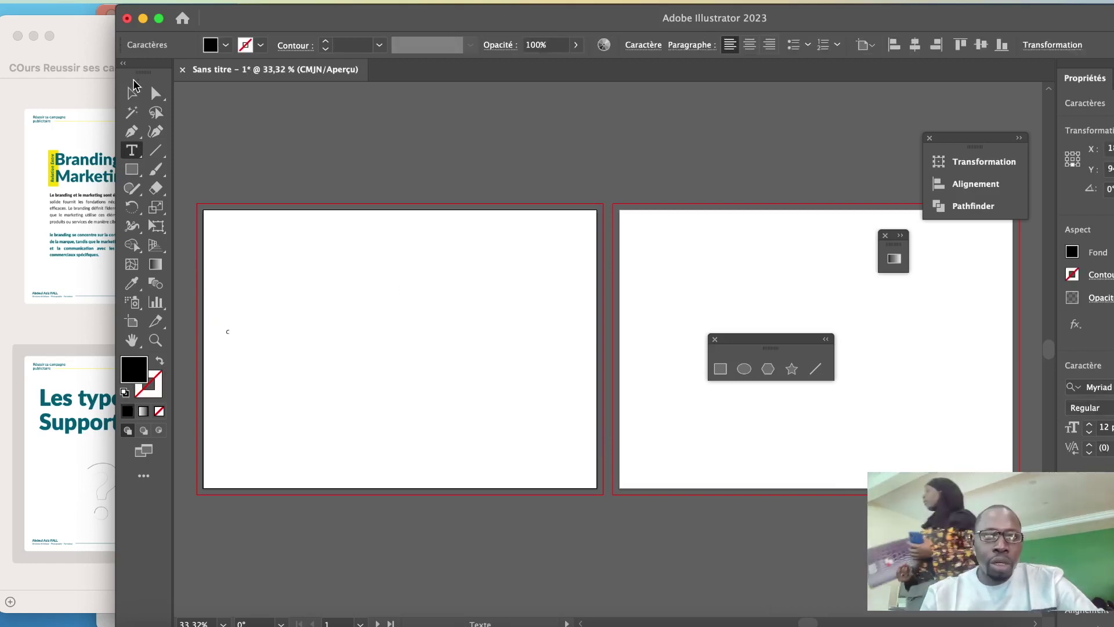
click(133, 92)
click(640, 45)
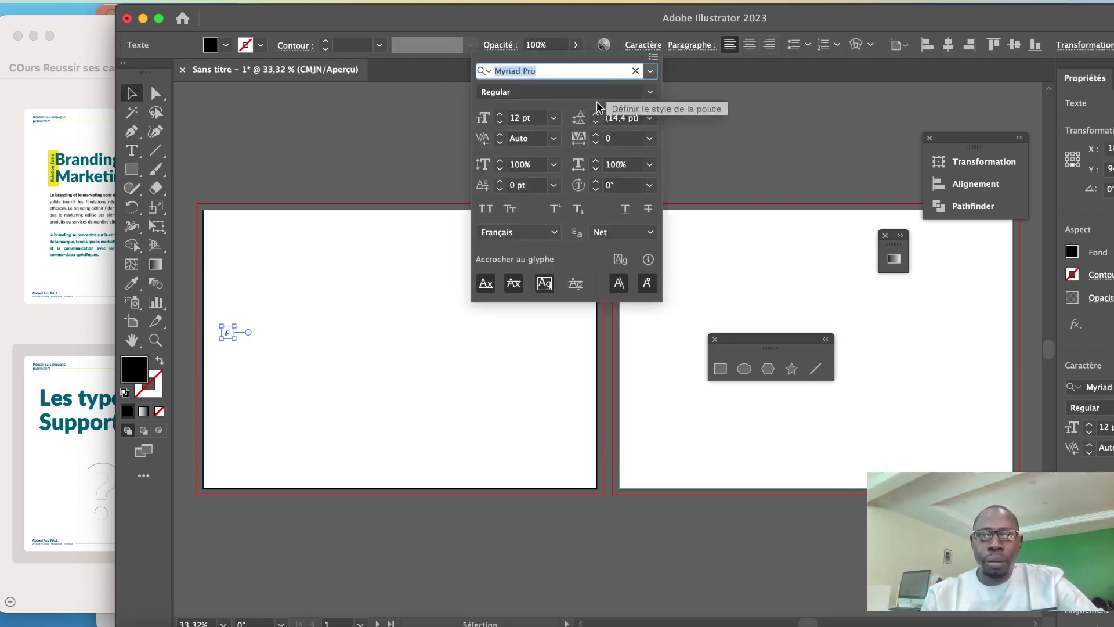
click(553, 118)
click(574, 400)
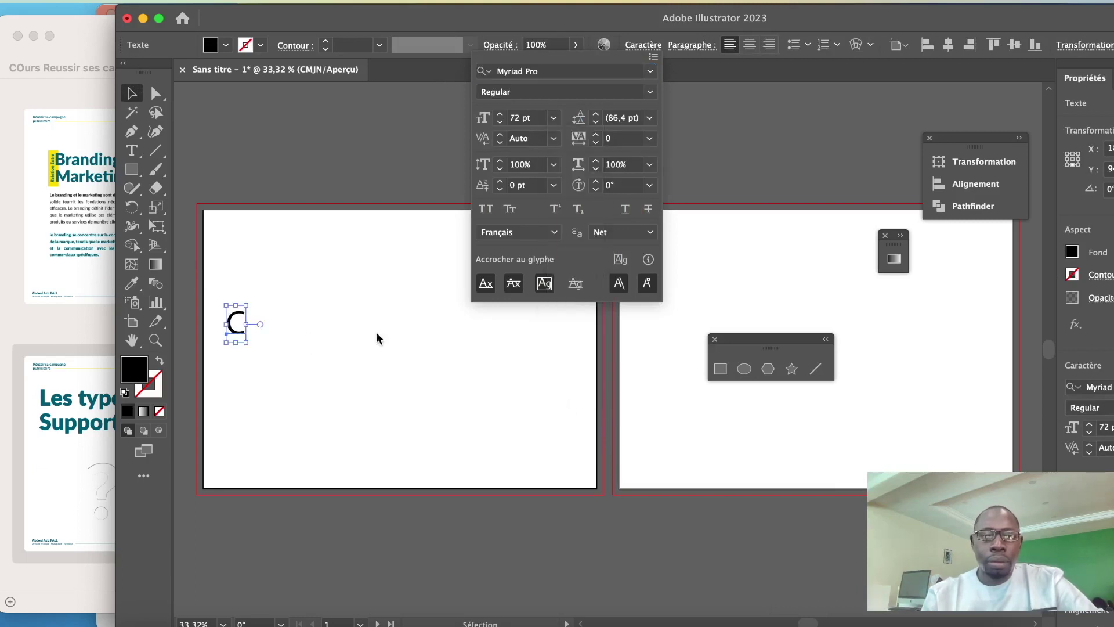
click(133, 151)
Extend the text to 'C/xampp/htdocx/ciskobalise/wp-content/plugins==> coll', correcting typos along the way
click(132, 151)
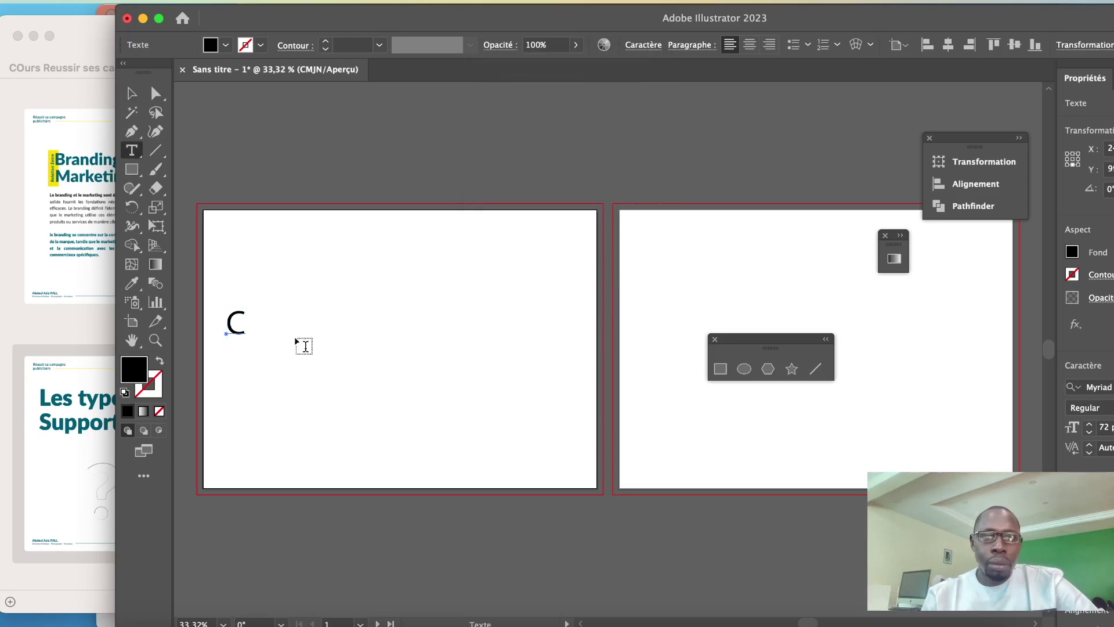
click(249, 332)
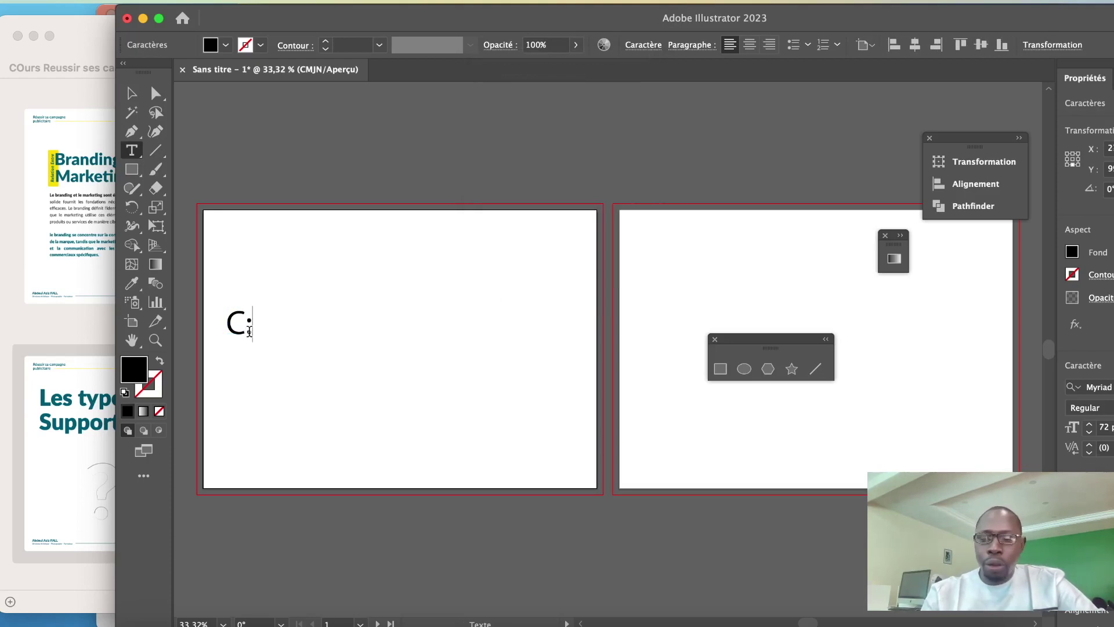
text(/xam)
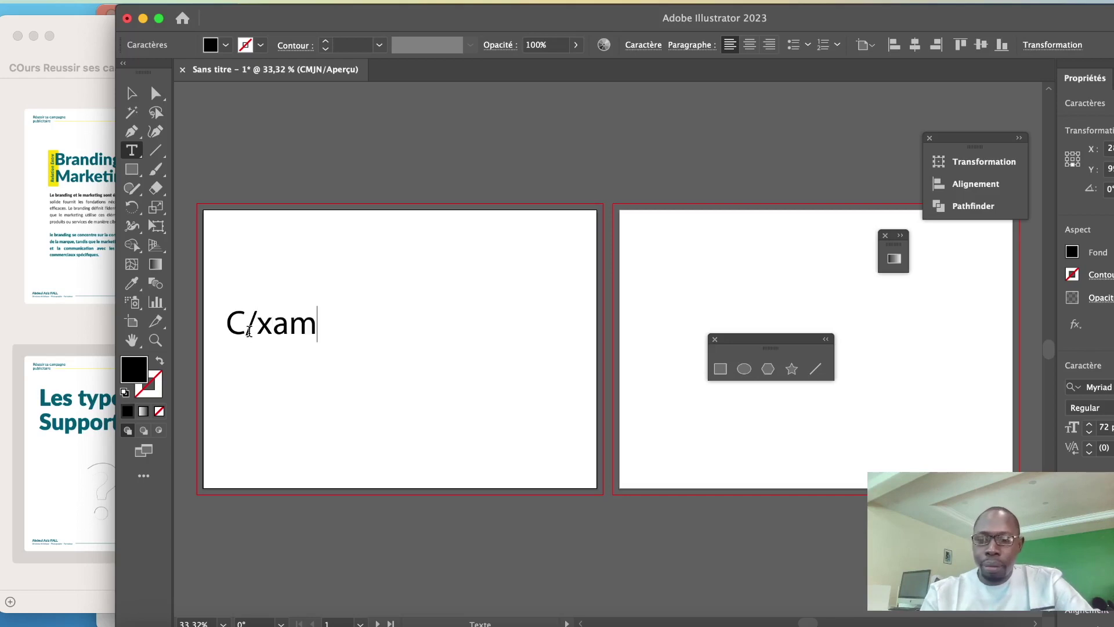
text(pp/)
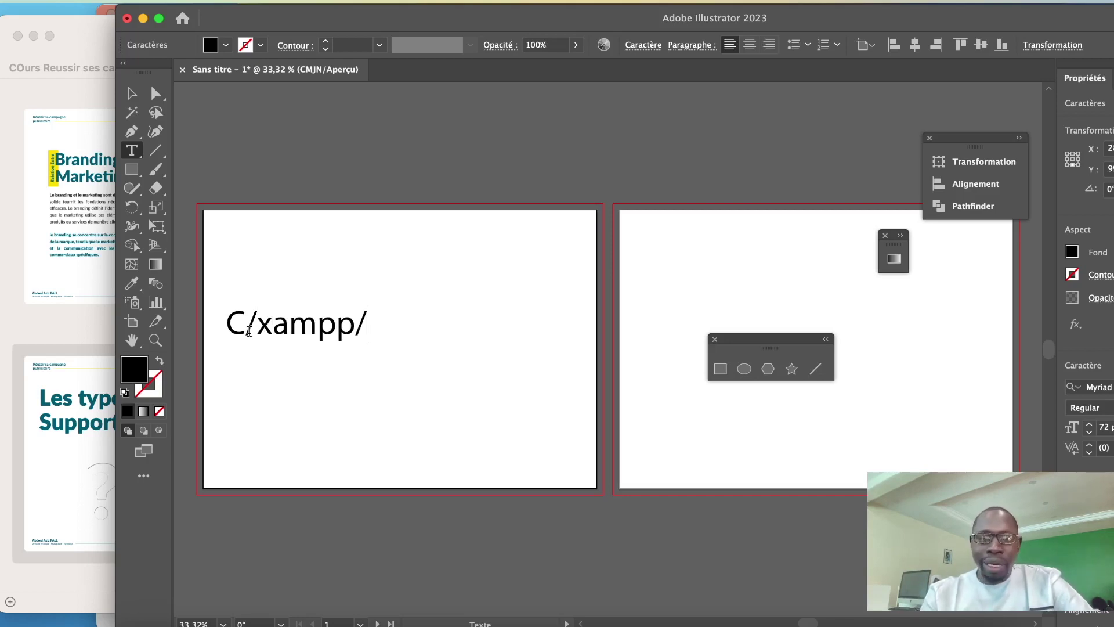
text(htdox)
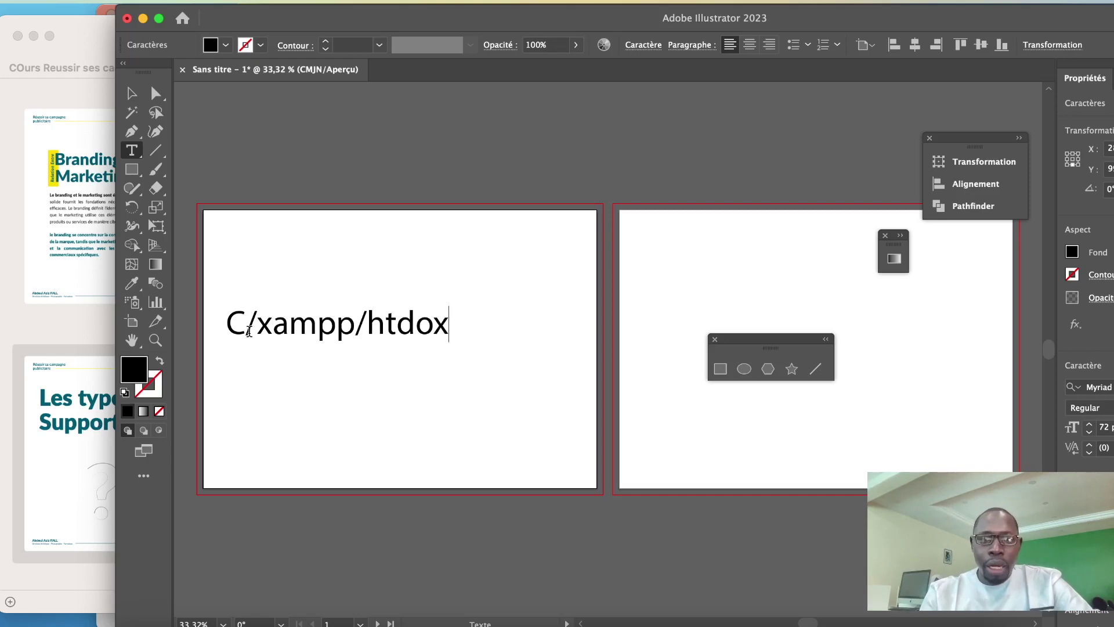
key(BackSpace)
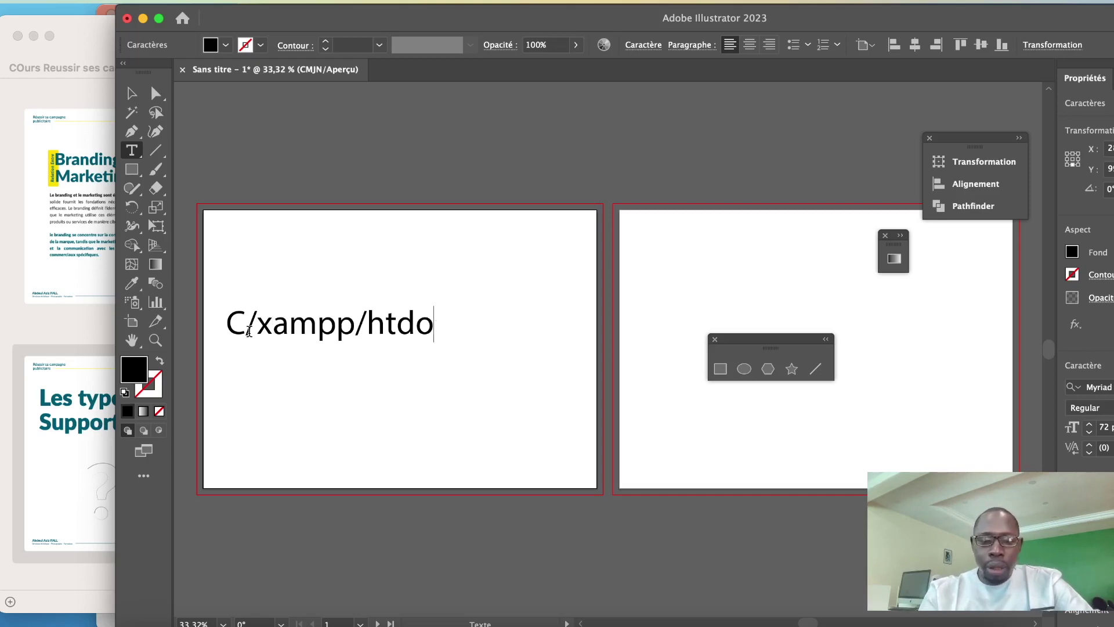
text(cx)
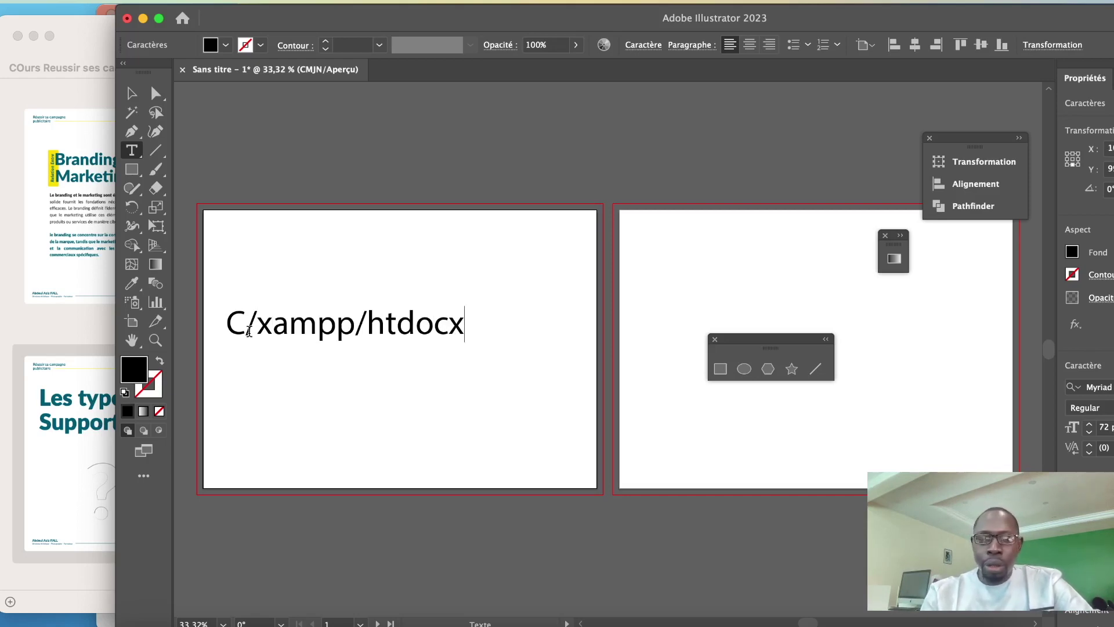
text(/ciskobalise/)
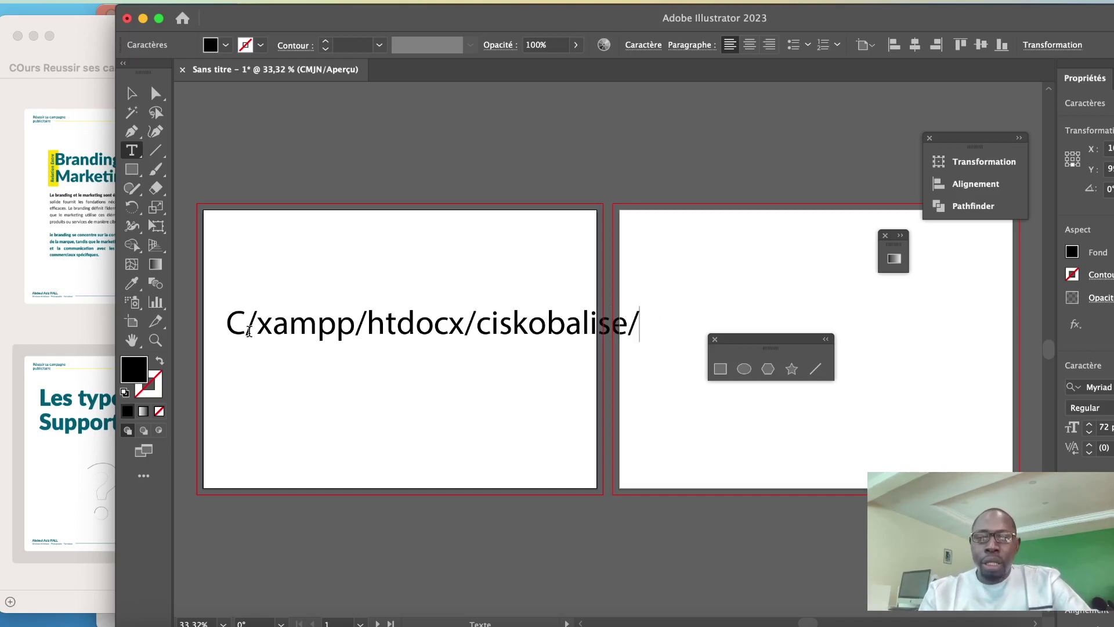
text(w)
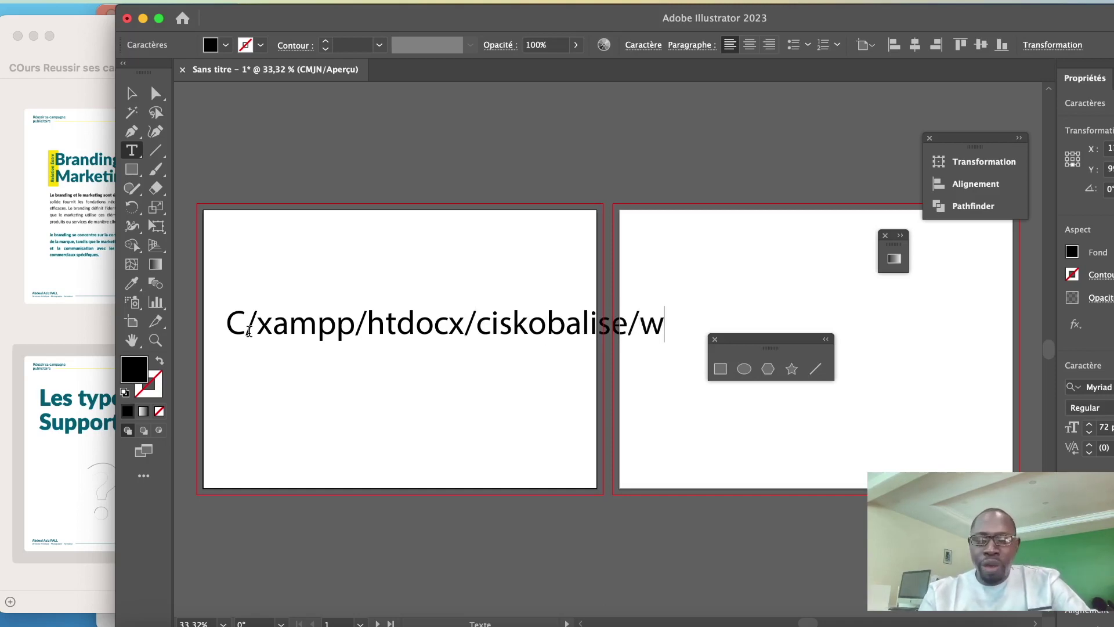
text(p-content/plugins)
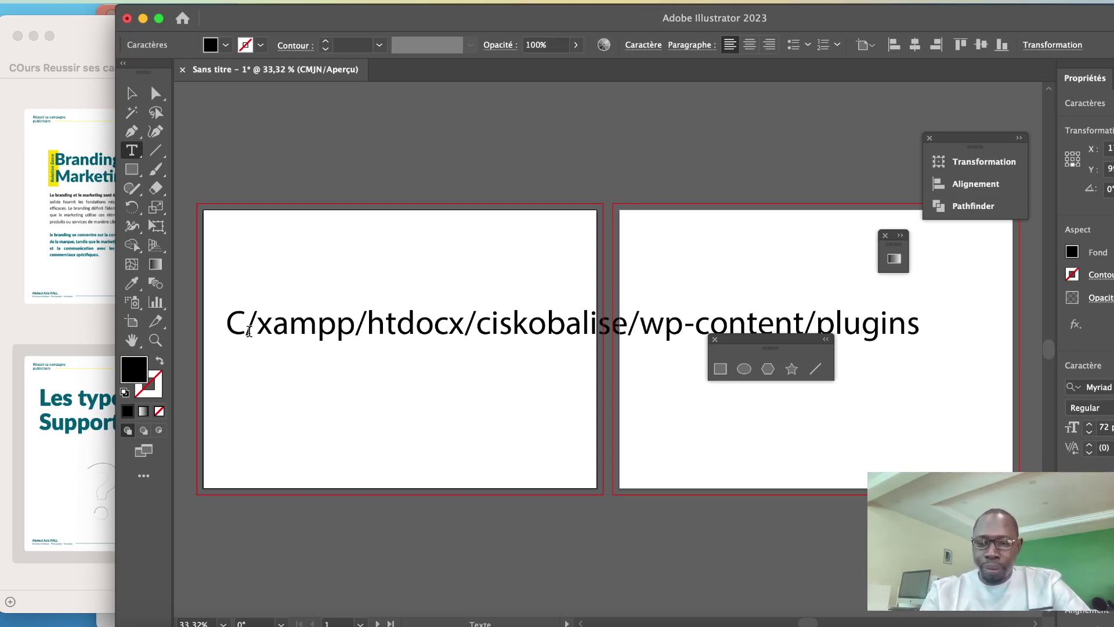
text(==Z)
key(BackSpace)
key(BackSpace)
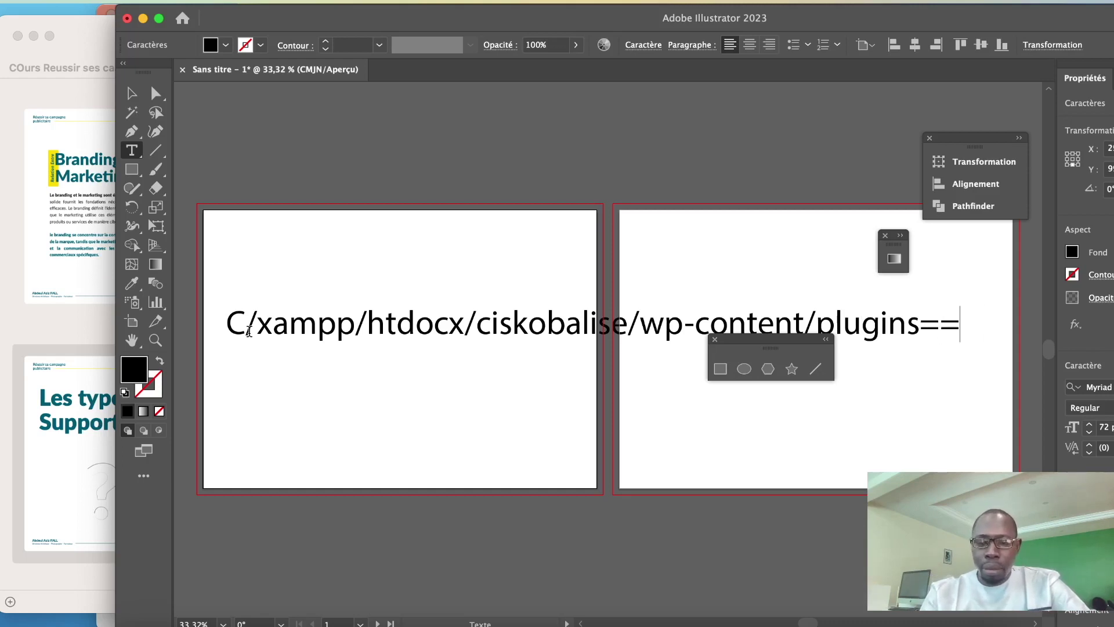
text(> colle)
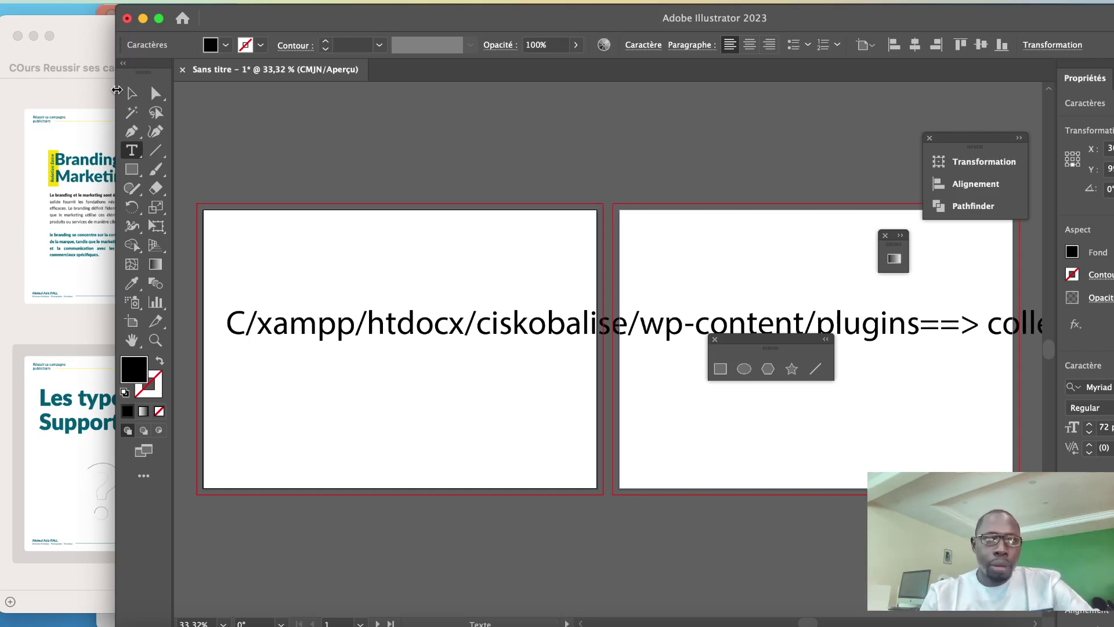
Set the path text to 29 pt Montserrat Black
click(132, 93)
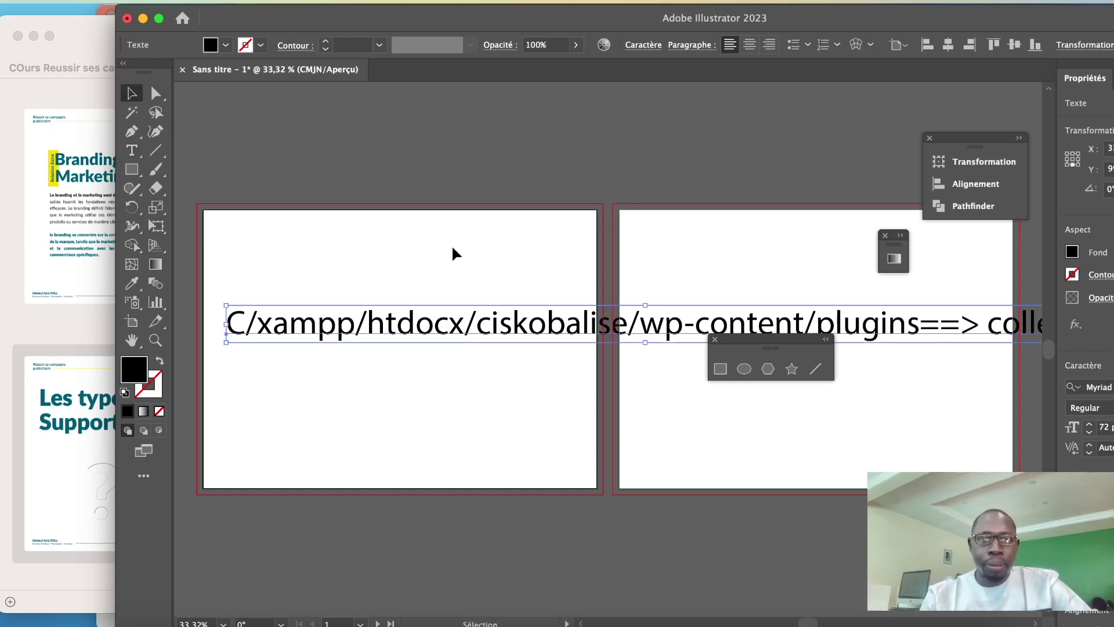
click(643, 47)
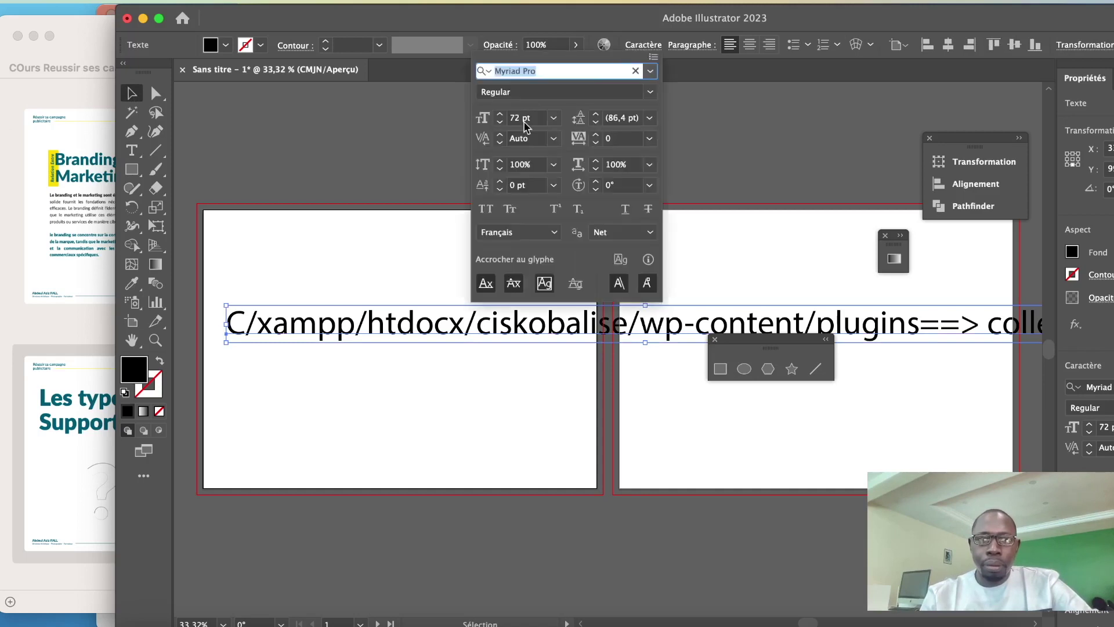
click(500, 124)
click(500, 123)
drag(500, 123, 502, 126)
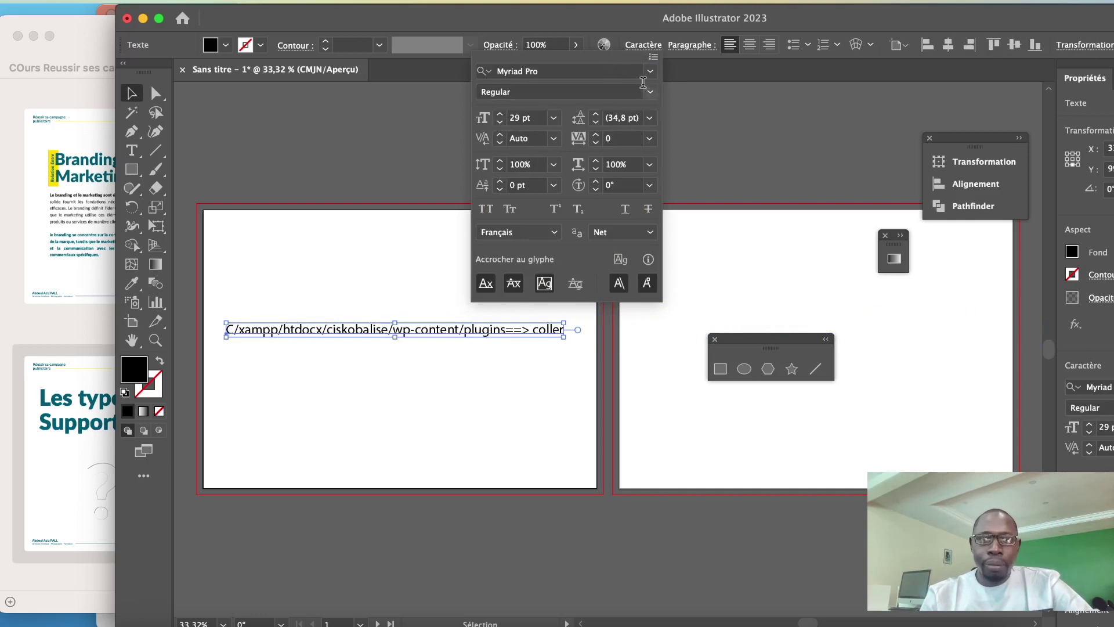
click(589, 74)
text(mon)
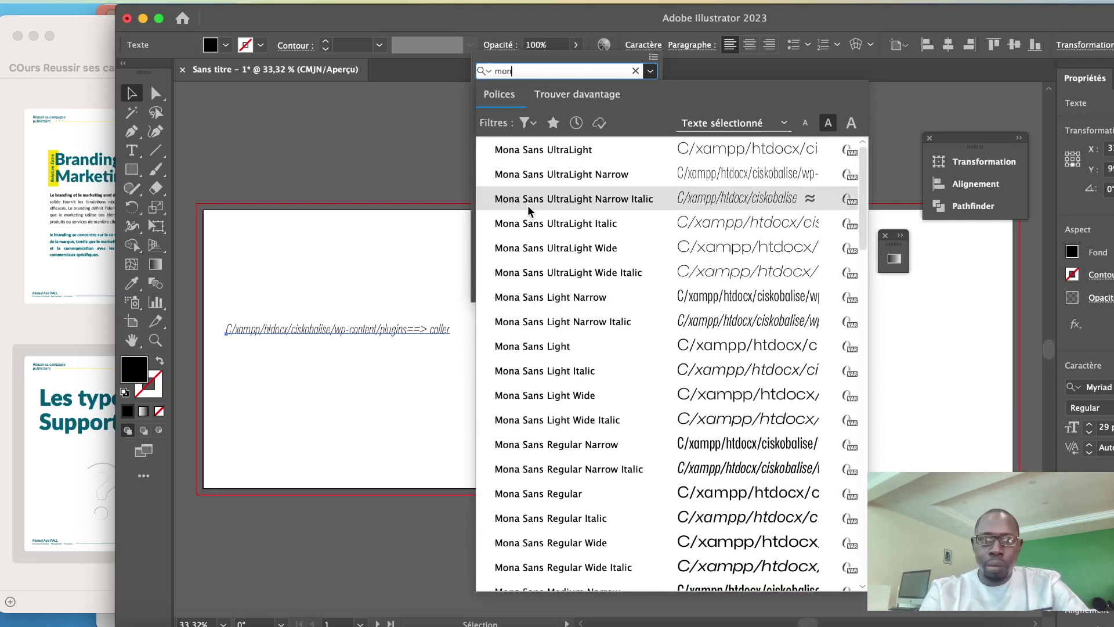
text(t)
click(549, 471)
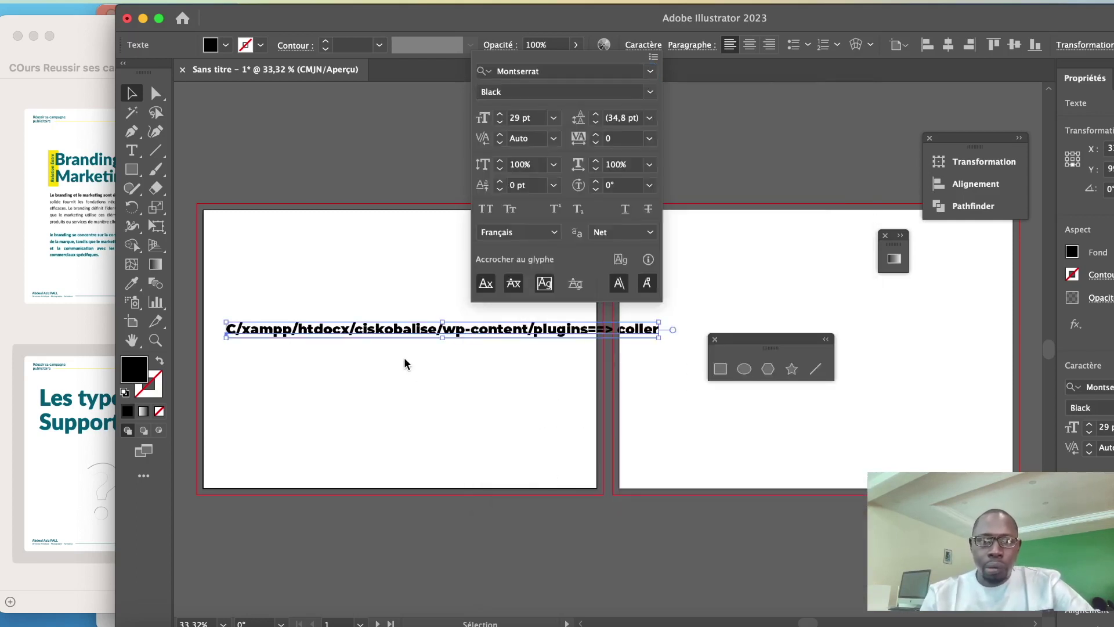
Move the text above the artboards, fill it yellow, and duplicate it just below
click(381, 328)
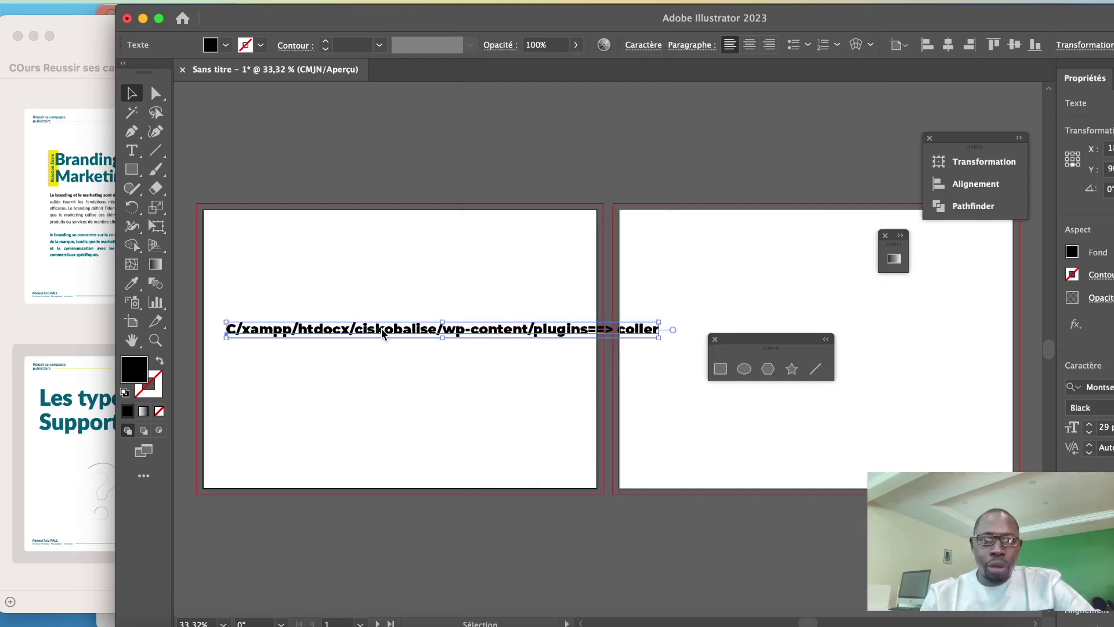
drag(381, 328, 375, 154)
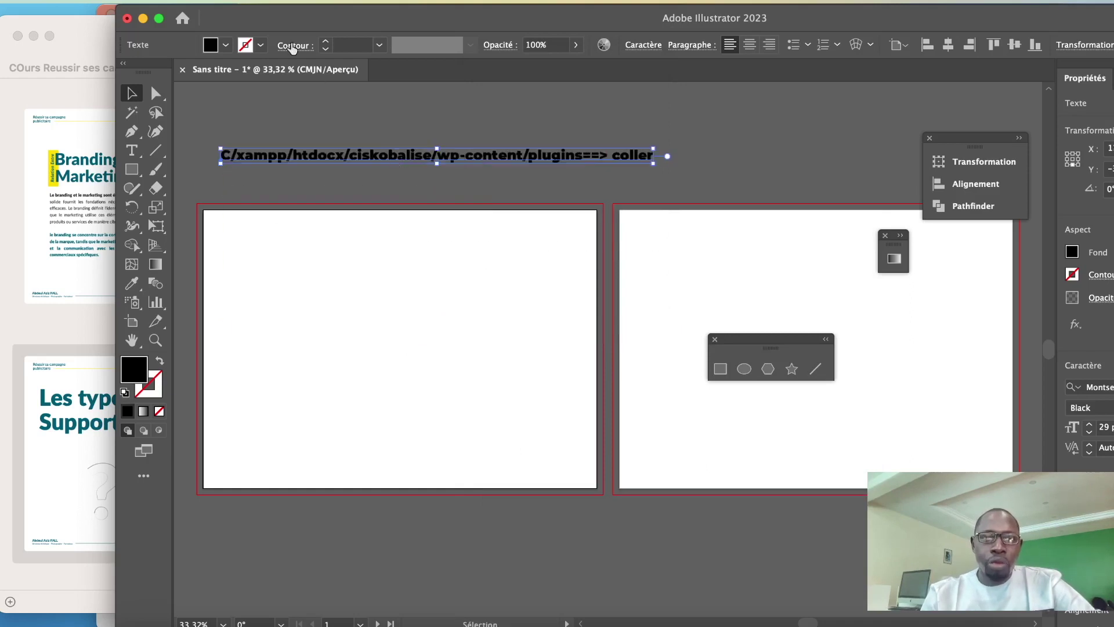
click(225, 46)
click(207, 72)
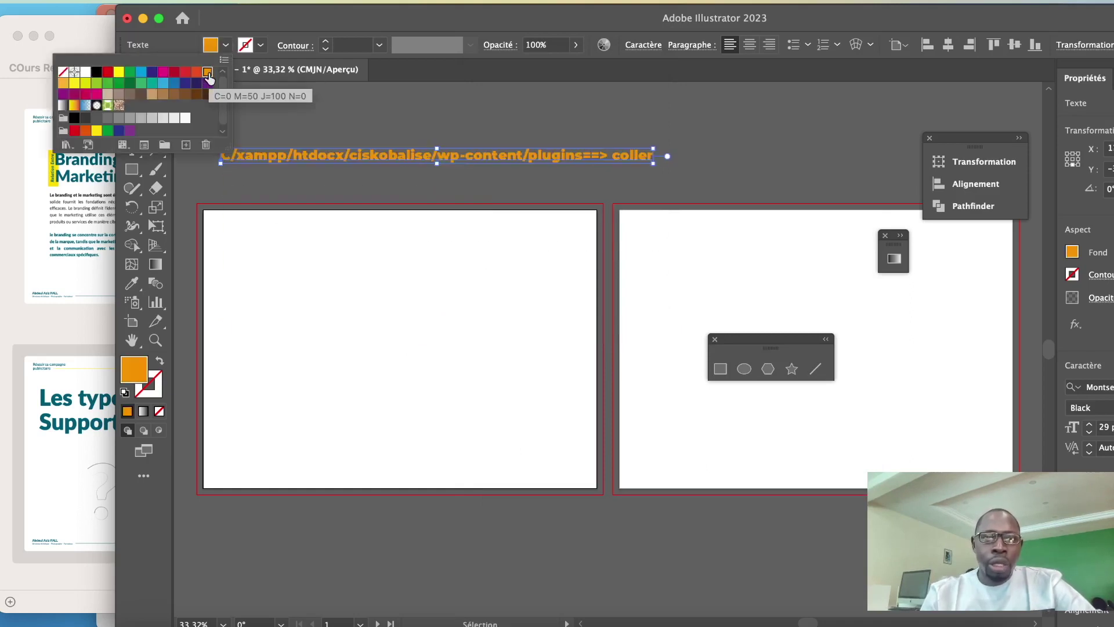
click(118, 71)
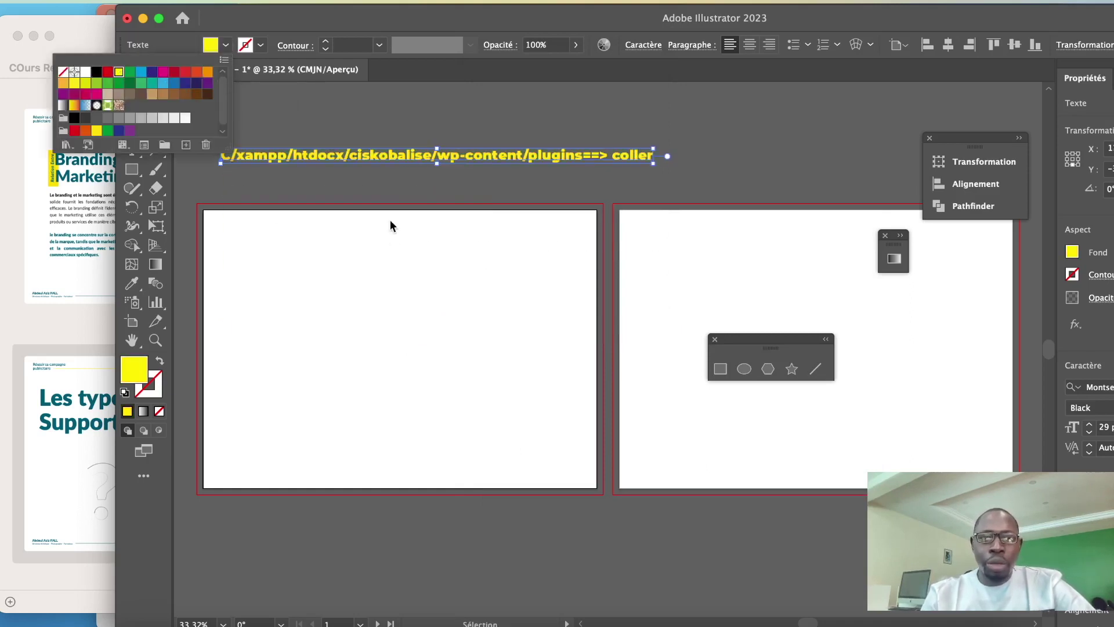
click(396, 185)
drag(393, 155, 390, 182)
key(t)
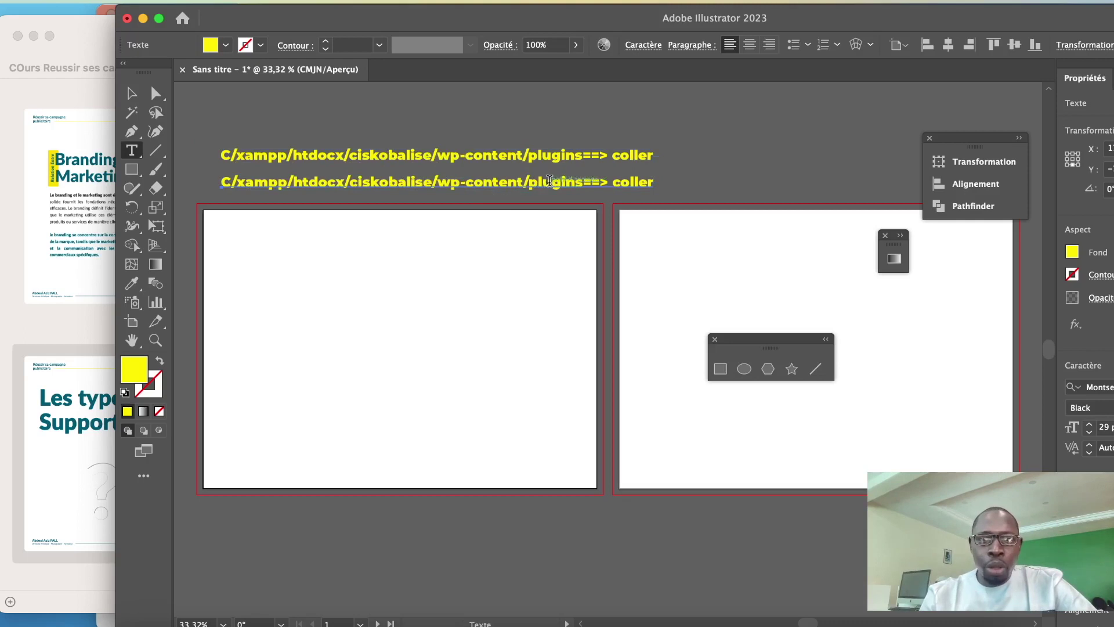
Replace 'plugins' with 'Them' in the second line so it reads 'wp-content/Them ==> coller'
double_click(549, 181)
click(549, 180)
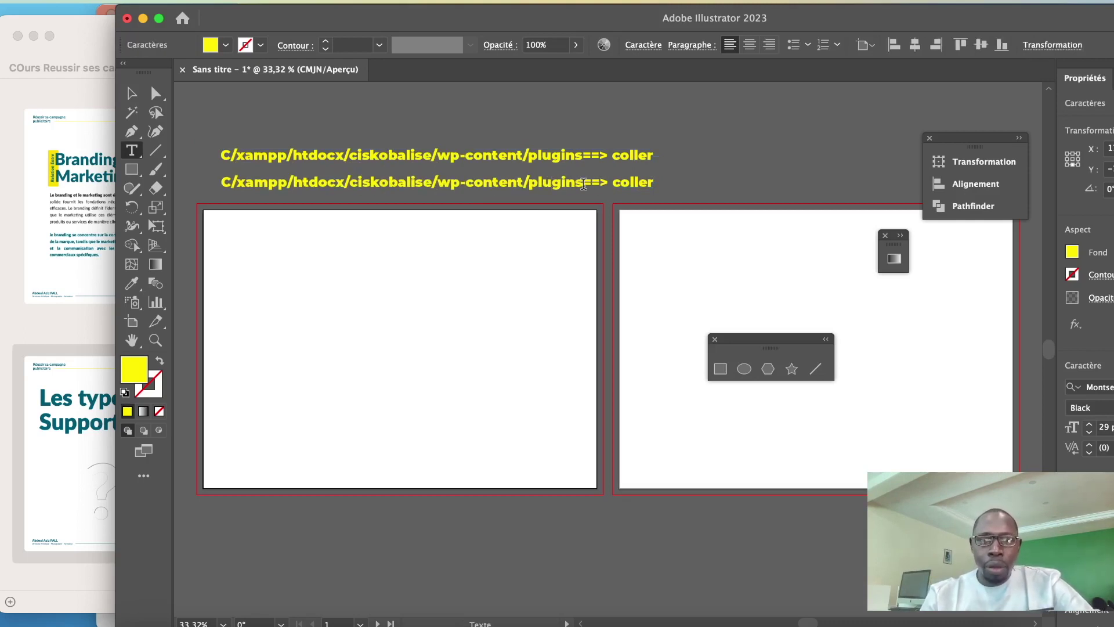
key(BackSpace)
key(BackSpace)
key(BackSpace)
key(BackSpace)
key(BackSpace)
key(BackSpace)
key(BackSpace)
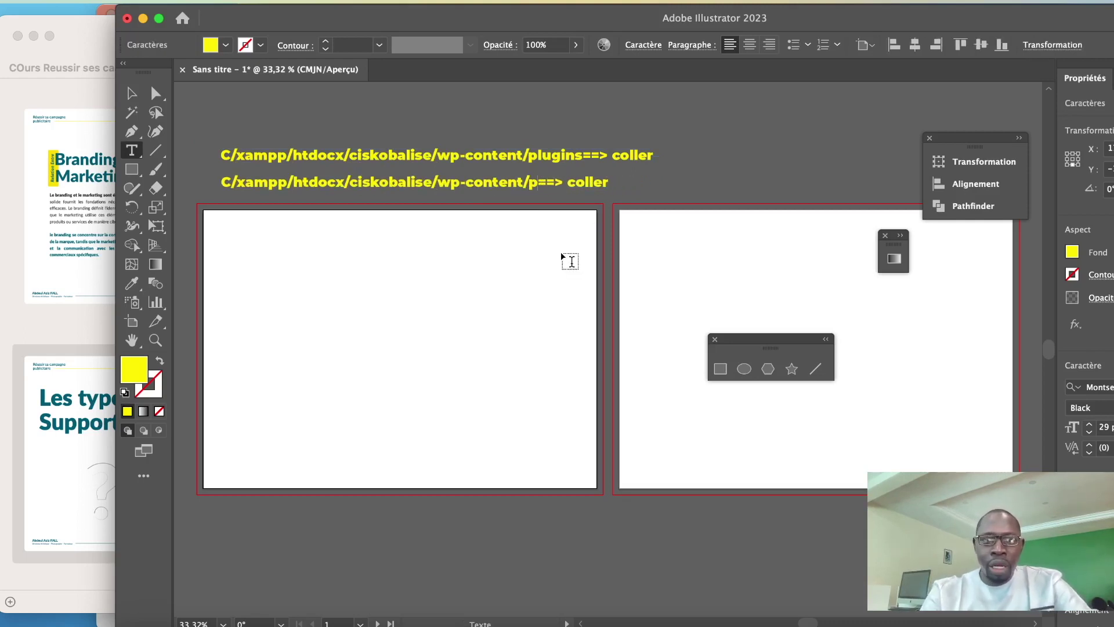
text(Them)
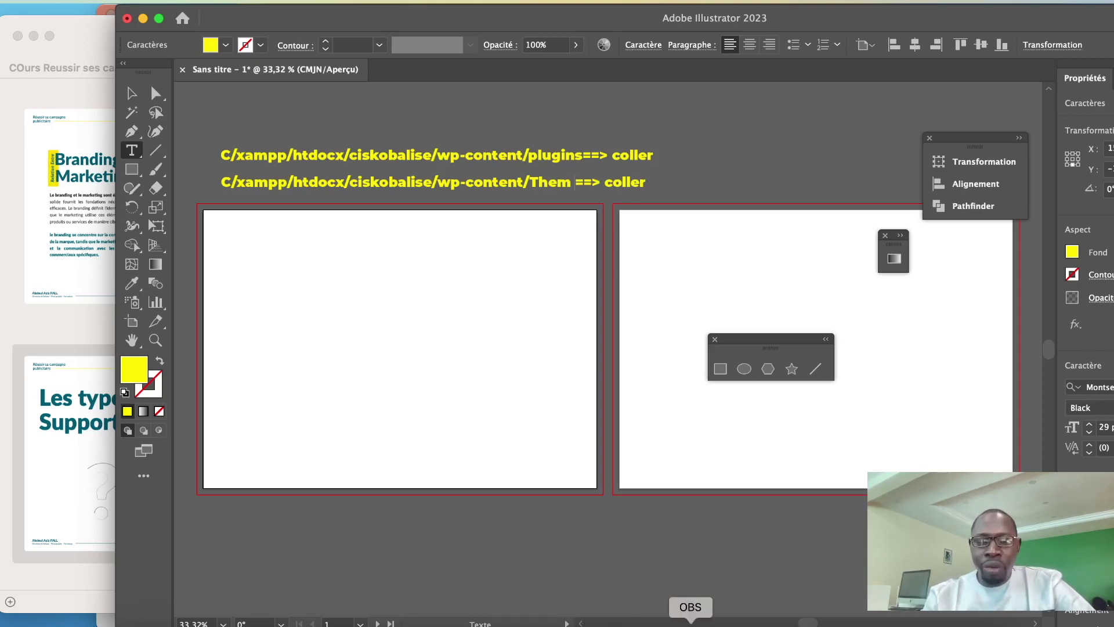
click(690, 623)
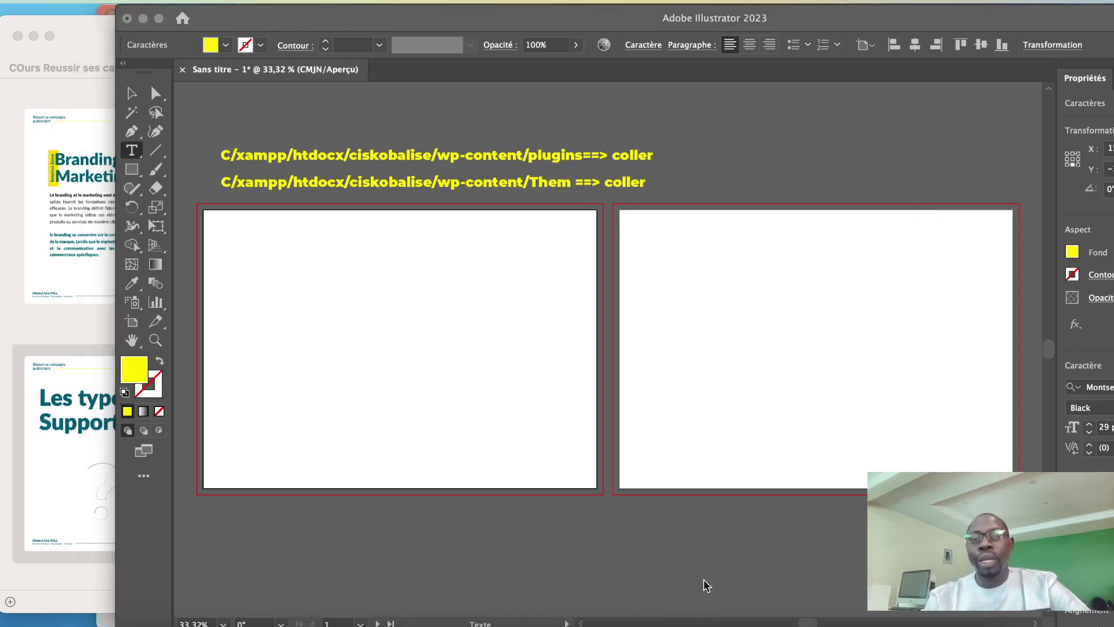